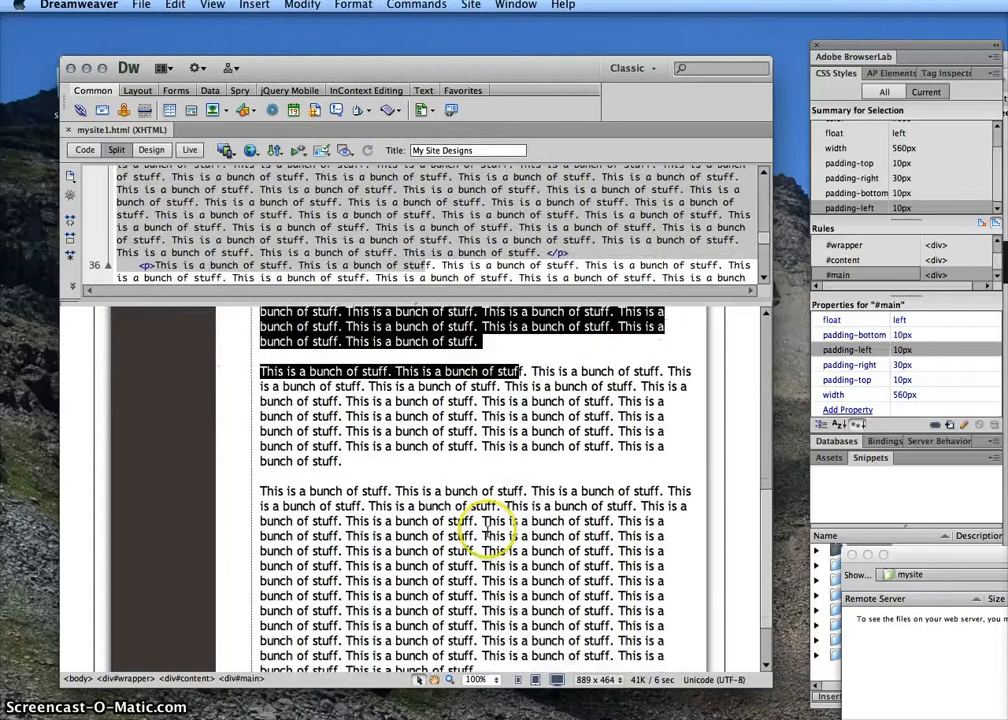
Examine the Contact, Gallery and About me navigation images in mysite1.html and the code behind them.
scroll(466, 417, "down", 3)
scroll(453, 553, "up", 8)
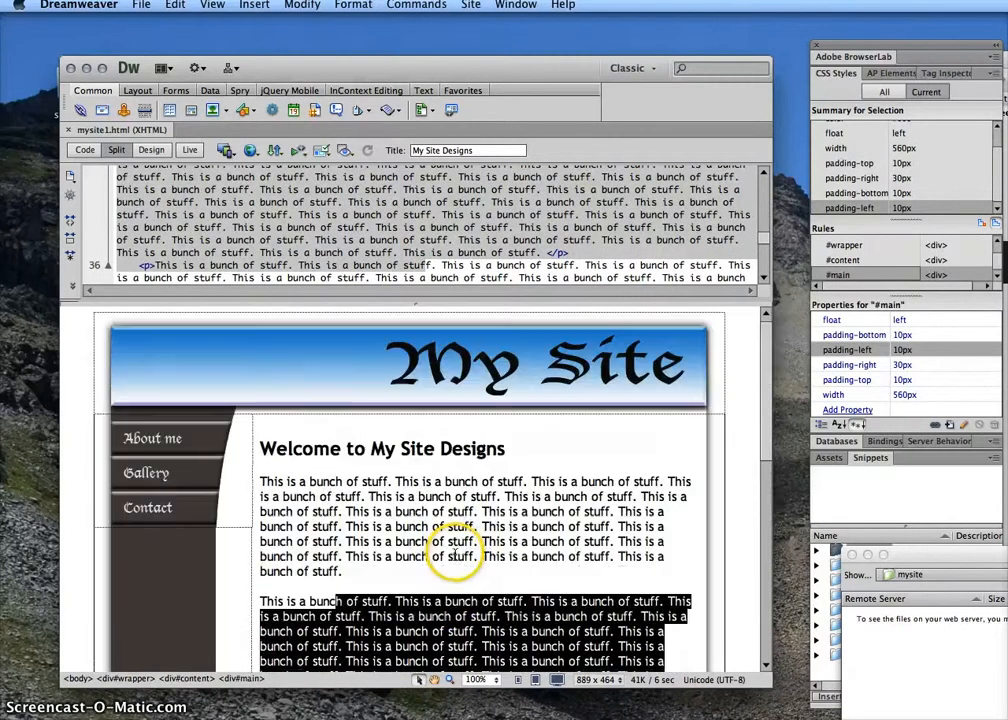
left_click(196, 514)
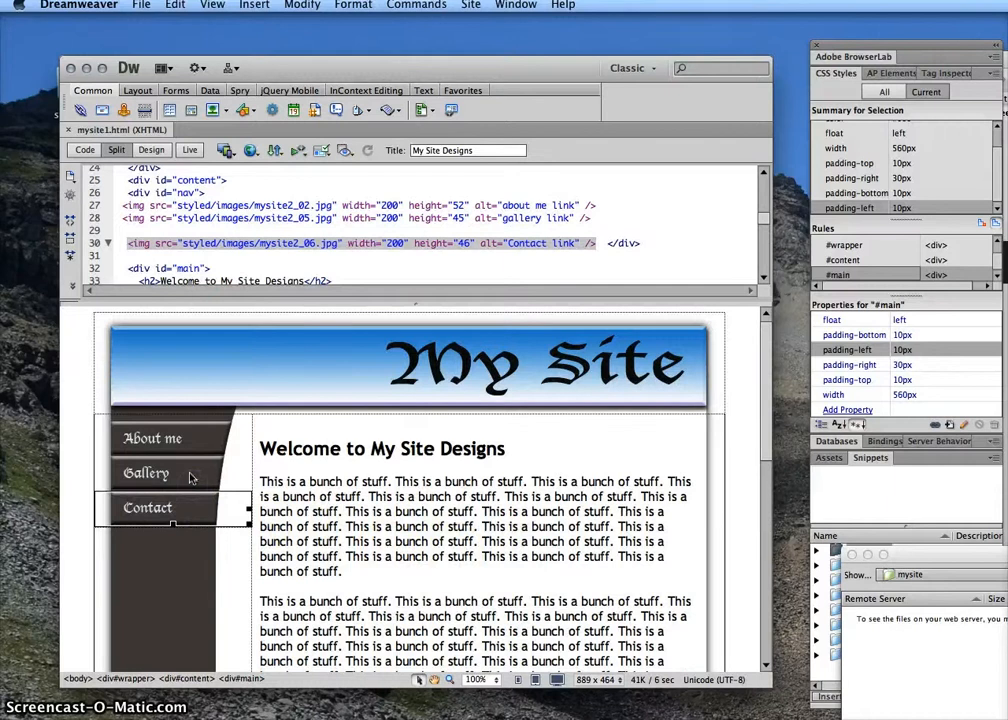
left_click(193, 476)
left_click(189, 442)
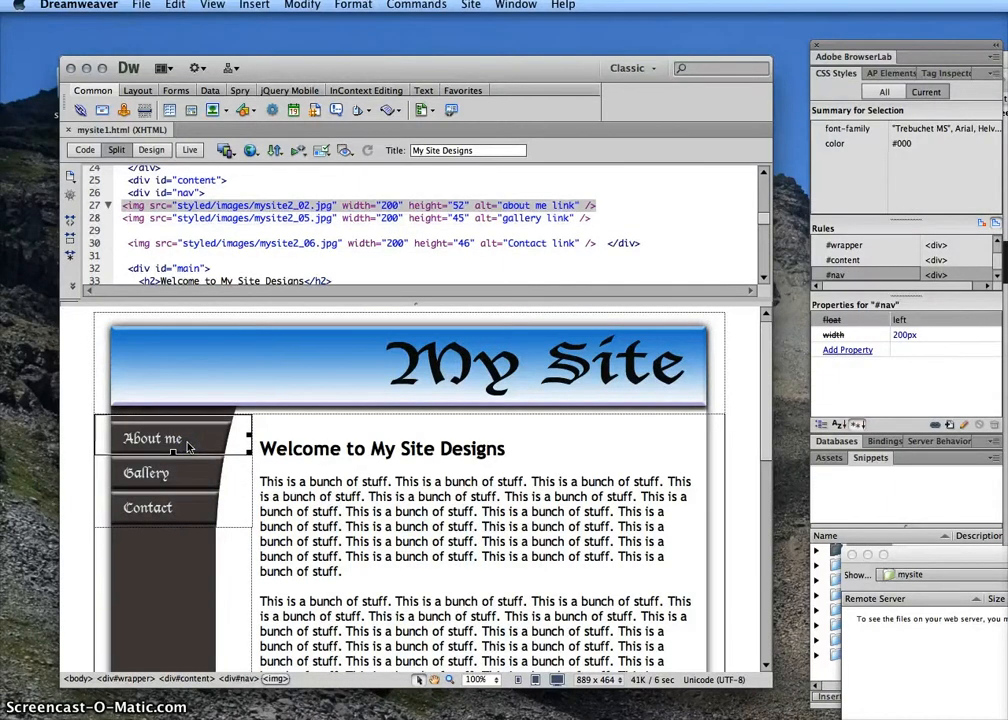
Switch to Photoshop with the mysite2.psd design and display its layers over the canvas.
key("super+Tab")
key("super+Tab")
key("super+Tab")
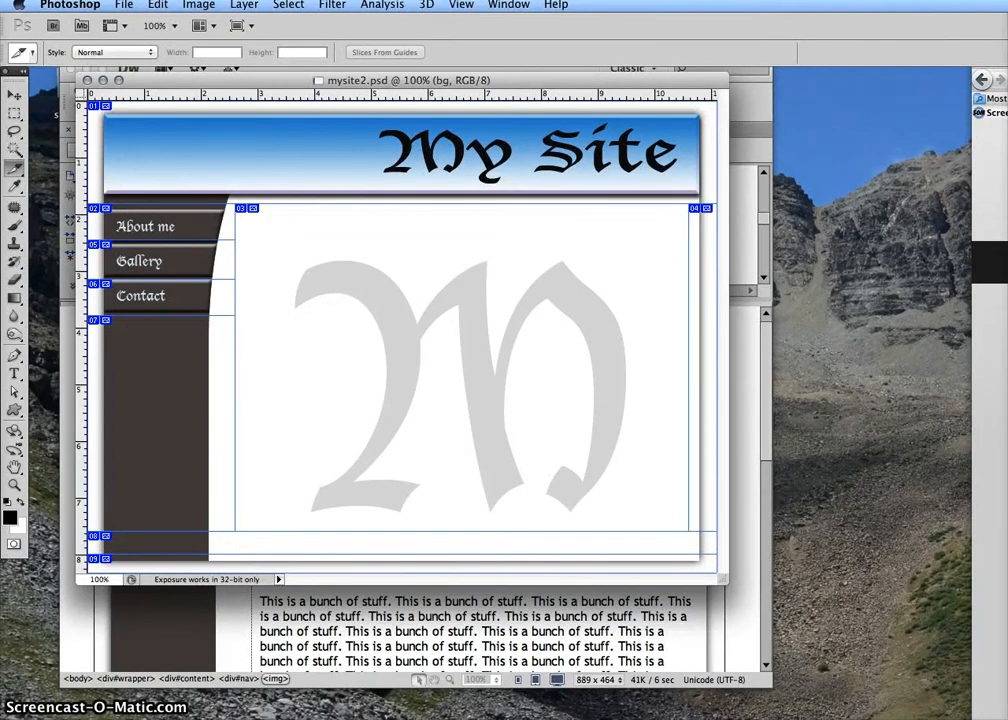
key("F7")
left_click_drag(832, 288, 657, 196)
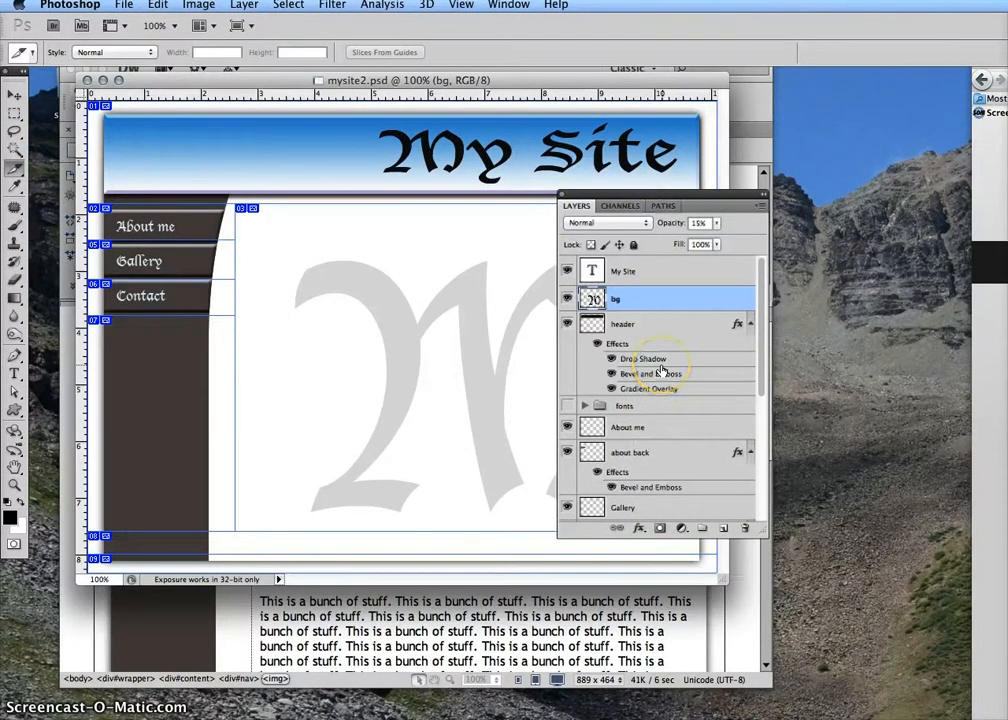
Look through the layers that build the navigation buttons and select the gallery back layer.
scroll(661, 371, "down", 2)
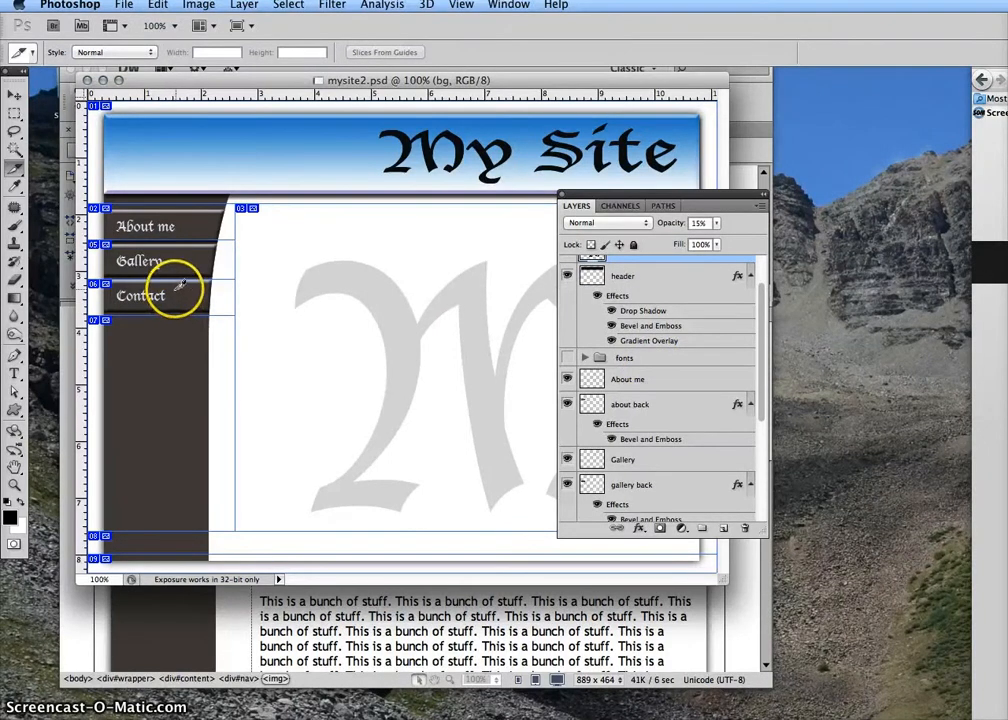
scroll(700, 450, "down", 4)
scroll(715, 461, "up", 1)
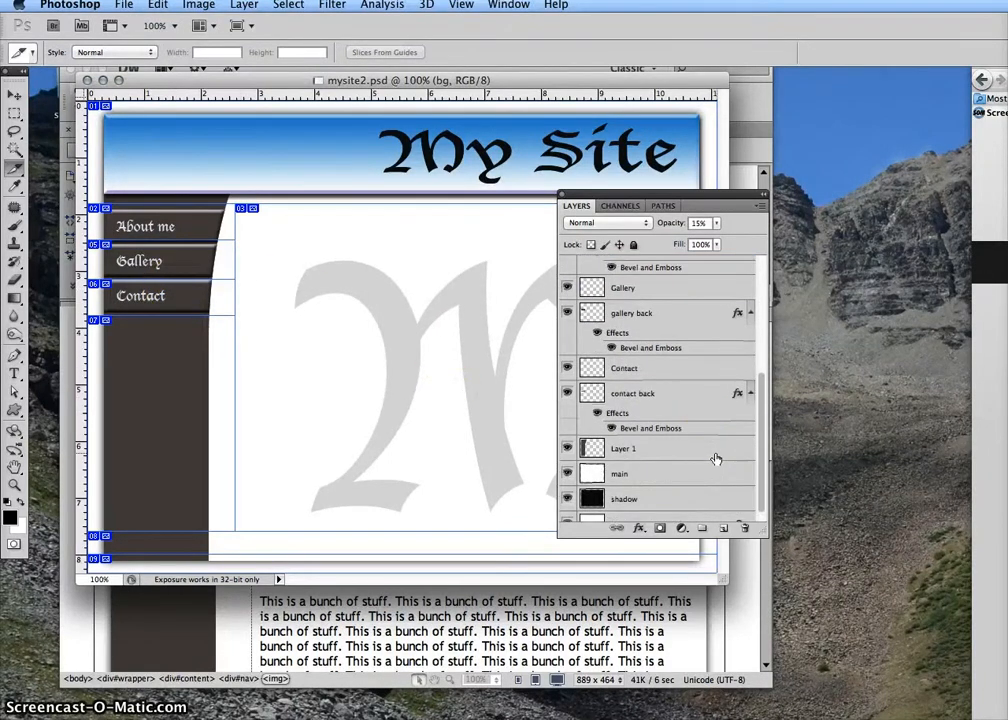
scroll(715, 460, "up", 8)
scroll(715, 458, "down", 3)
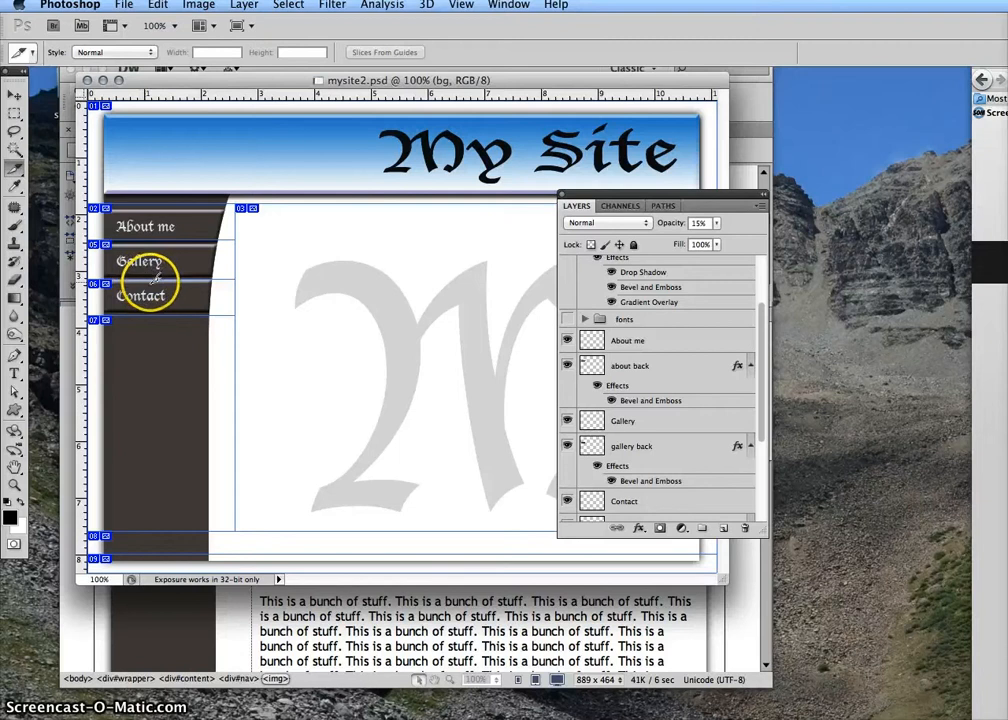
scroll(567, 372, "down", 3)
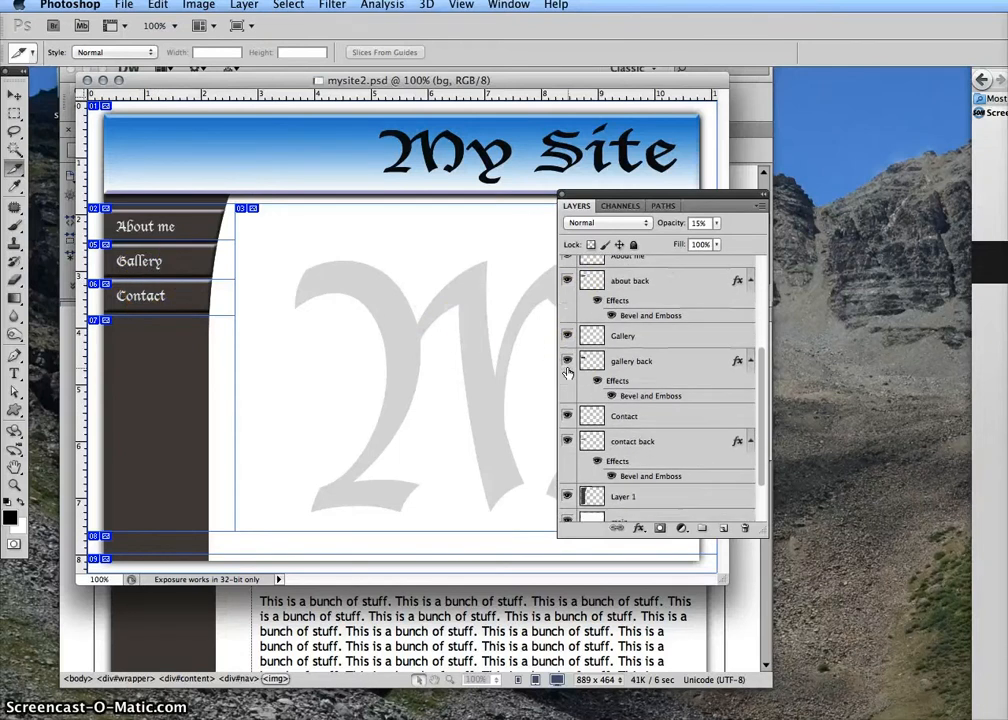
left_click(655, 367)
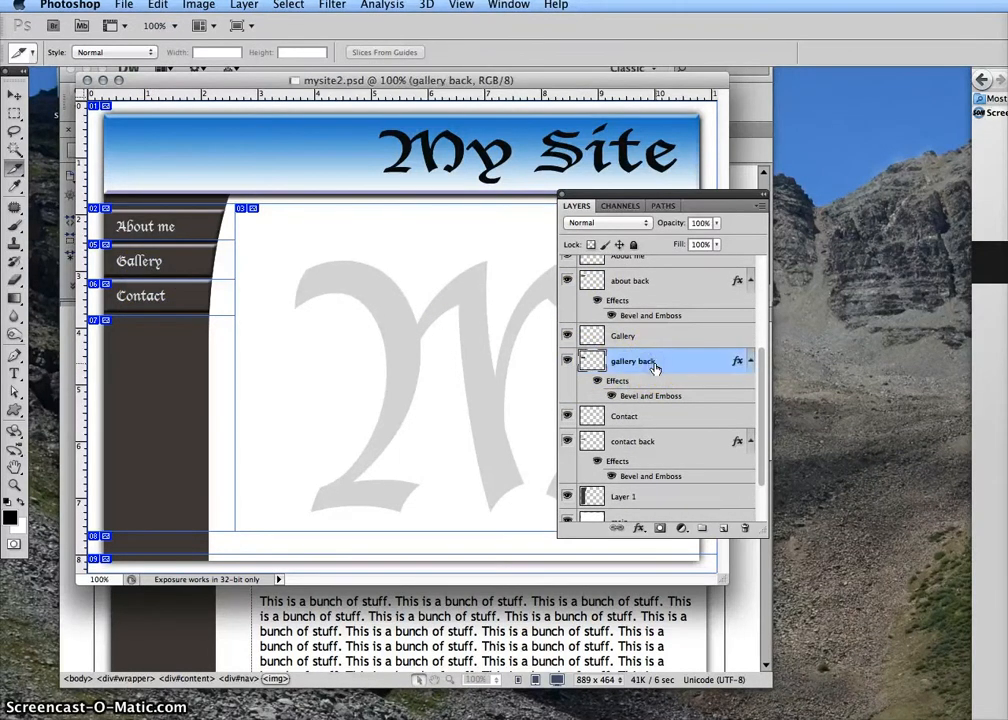
Turn the gallery back layer's effects and visibility off and on again to compare the button's appearance.
left_click(598, 382)
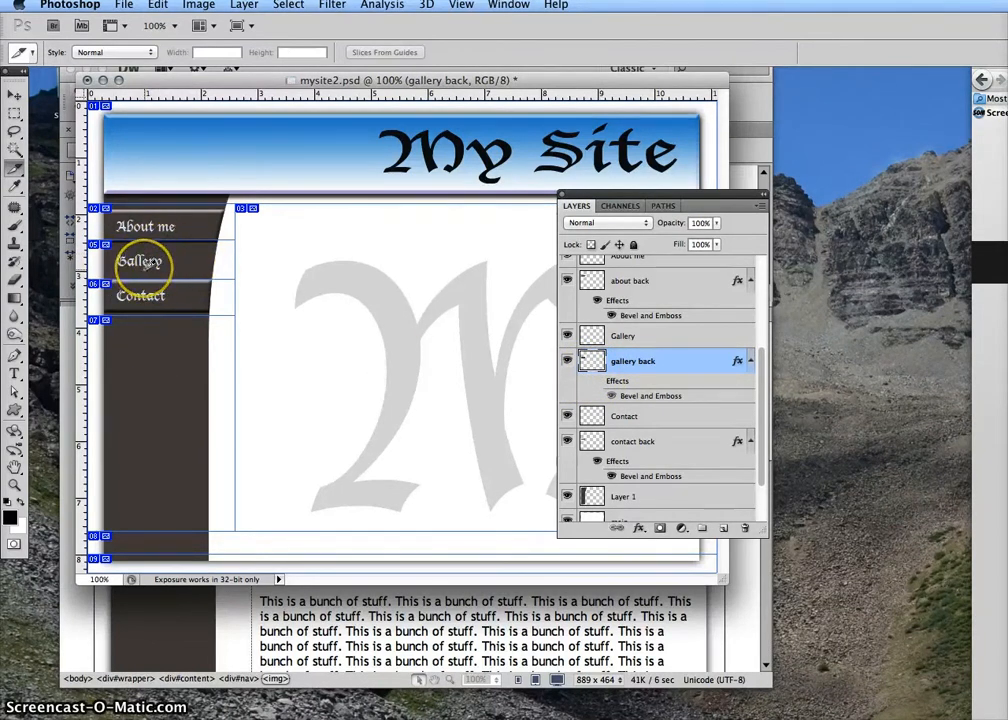
left_click(598, 382)
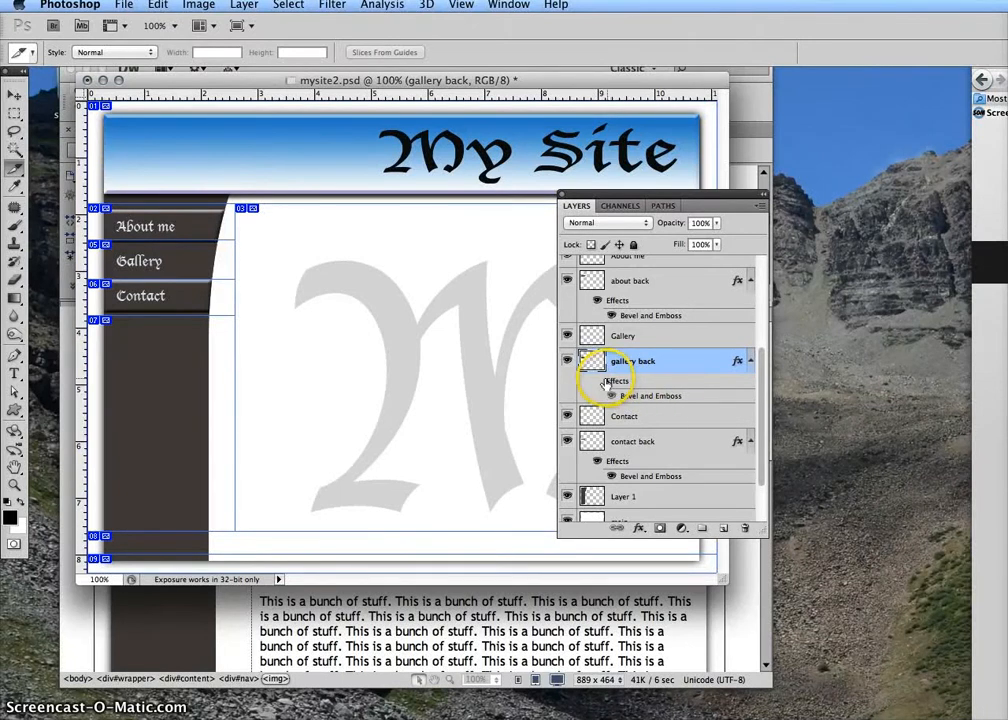
left_click(600, 382)
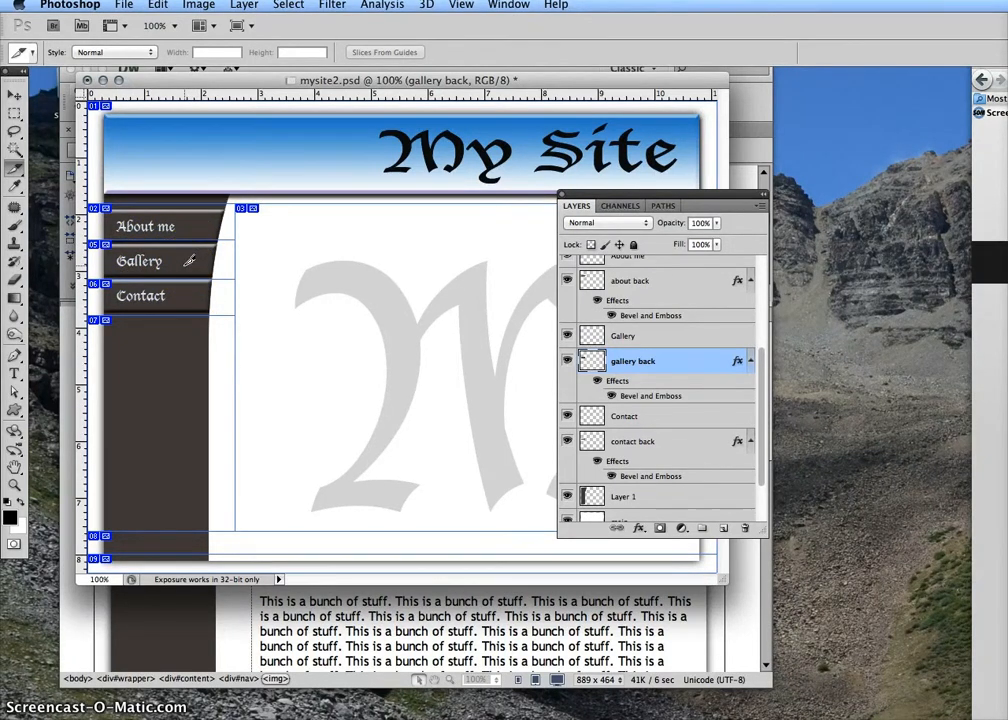
left_click(566, 362)
left_click(566, 363)
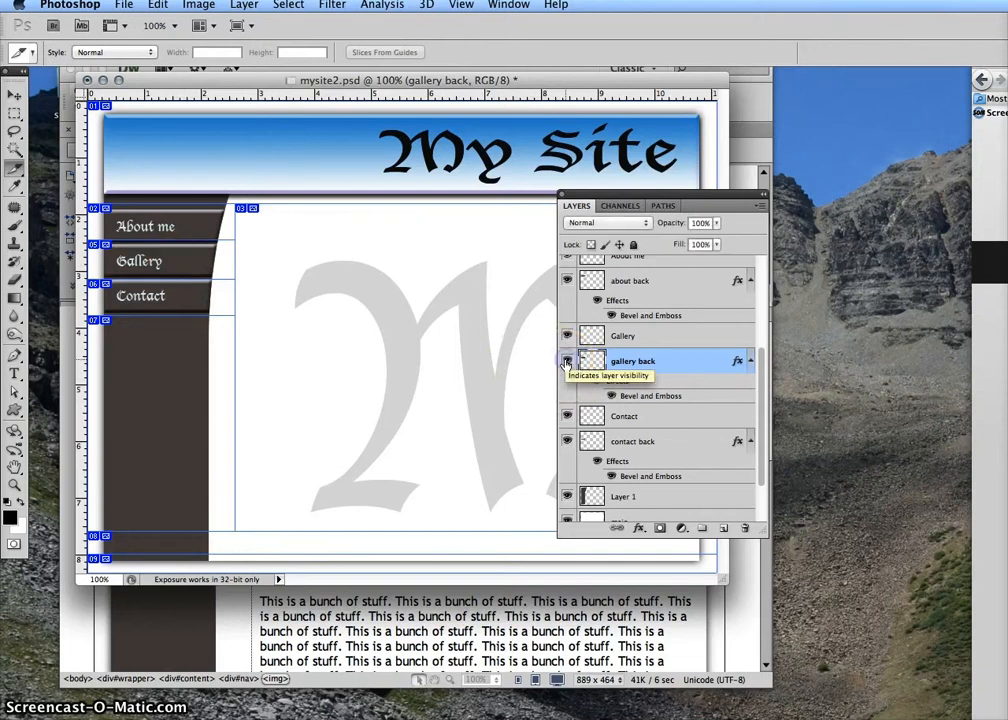
left_click(566, 363)
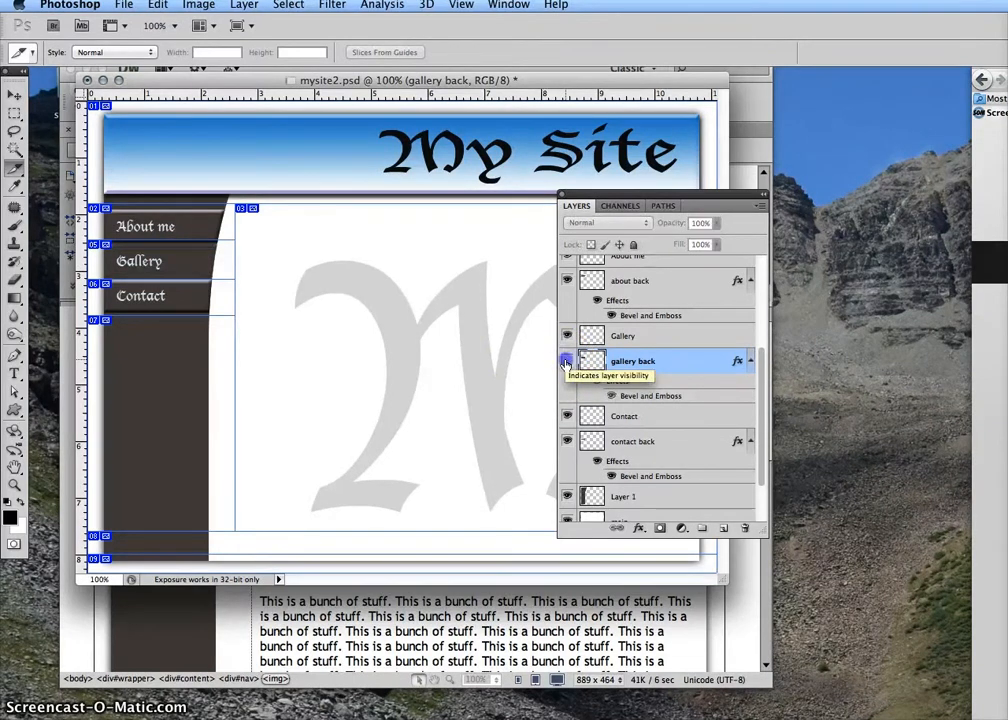
left_click(566, 363)
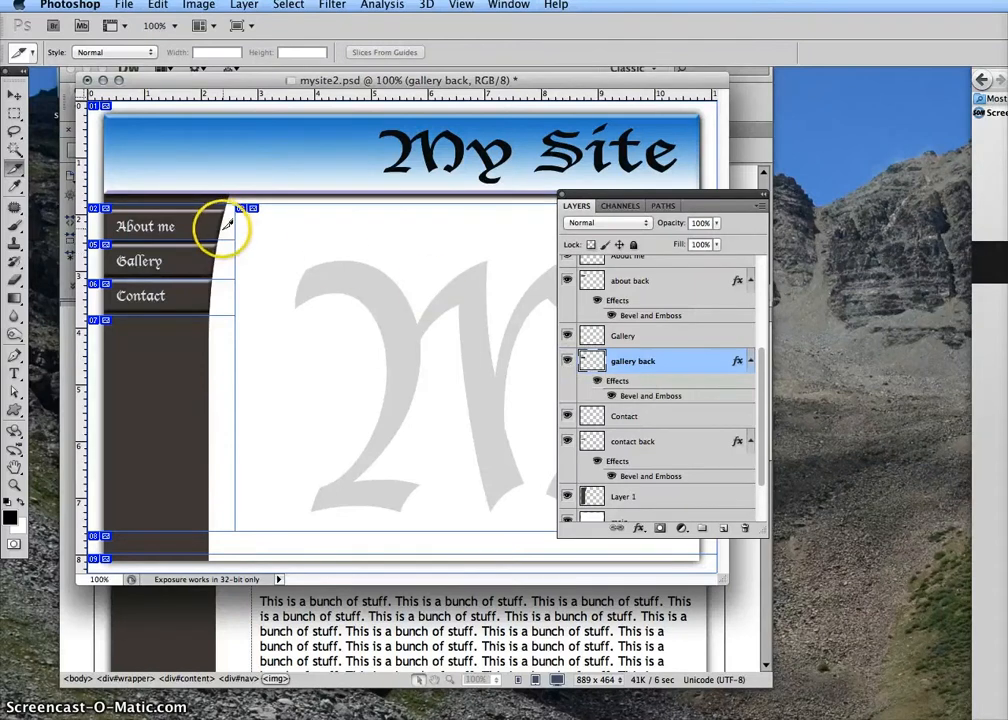
Uncover the canvas by moving the layers list beside the document, and clear all slices from the design.
left_click(204, 295)
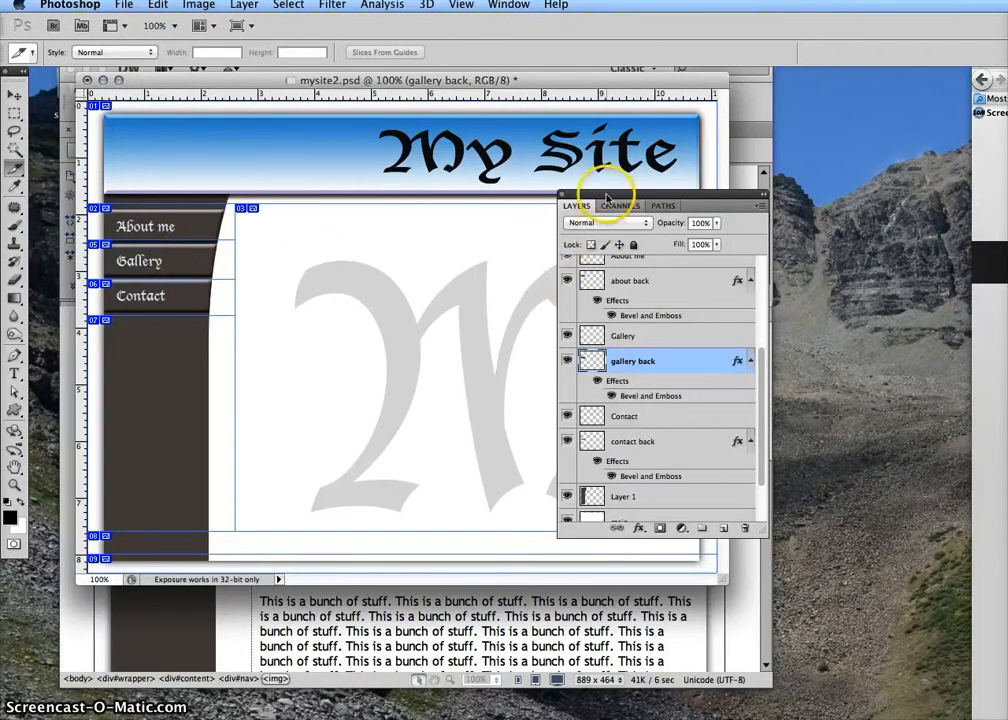
left_click_drag(606, 197, 825, 322)
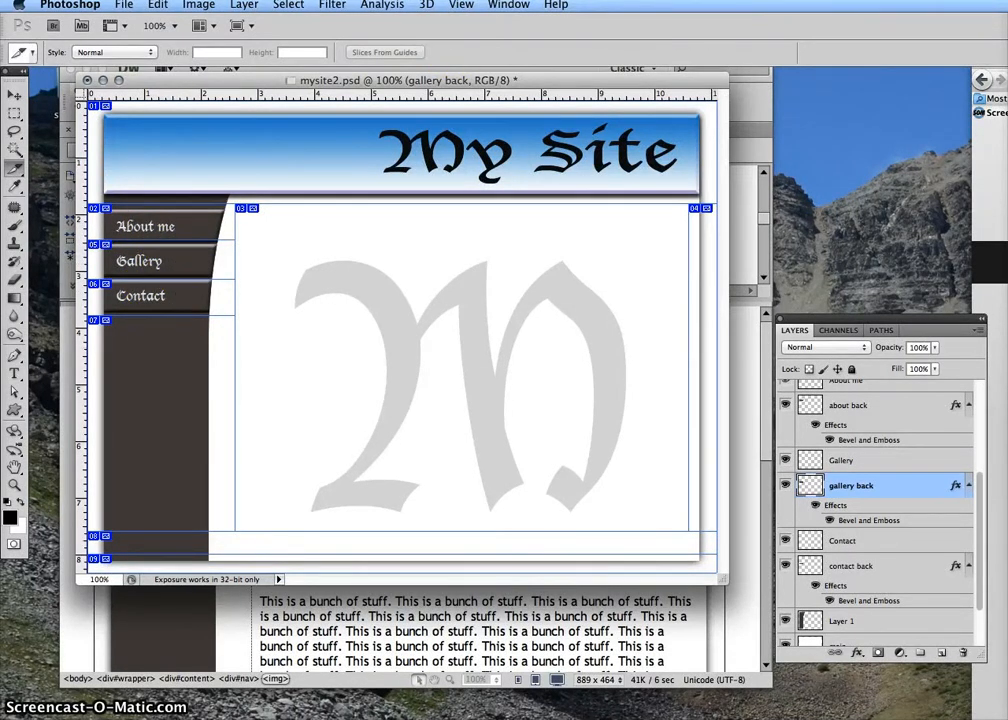
left_click(461, 5)
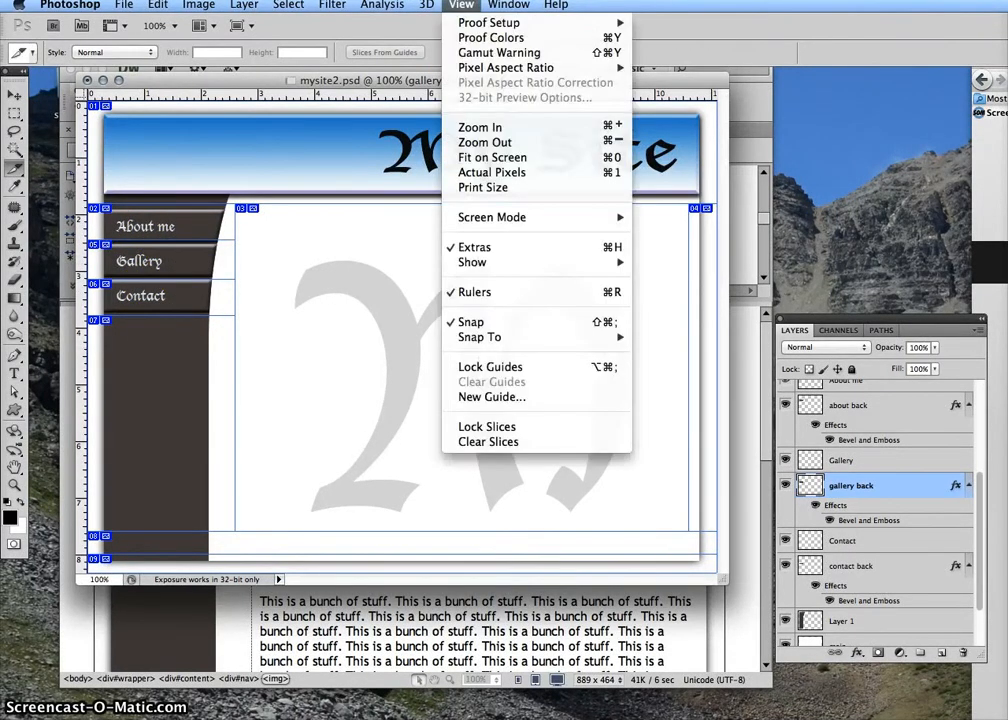
left_click(474, 443)
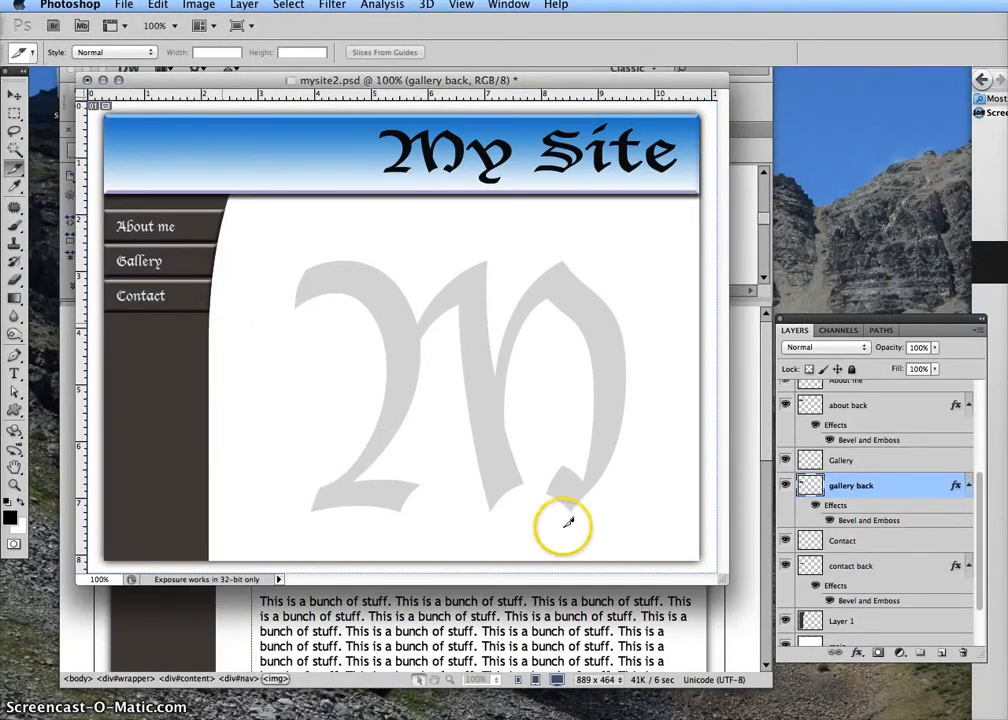
Preview the Gallery button with the gallery back layer's effects hidden, and show them again.
left_click(816, 507)
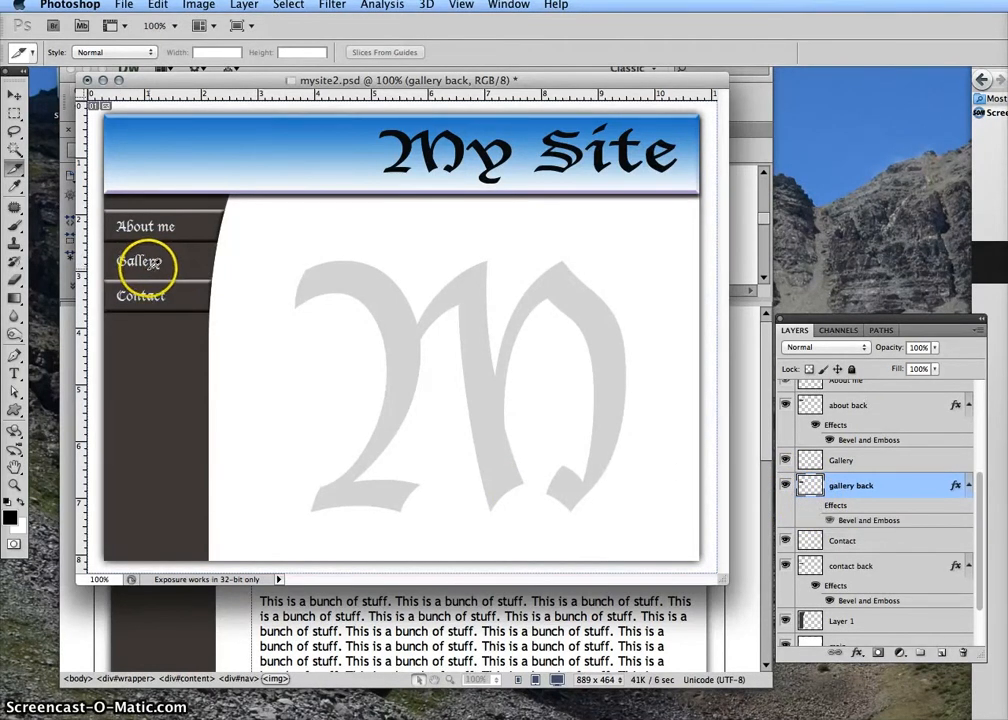
left_click(816, 507)
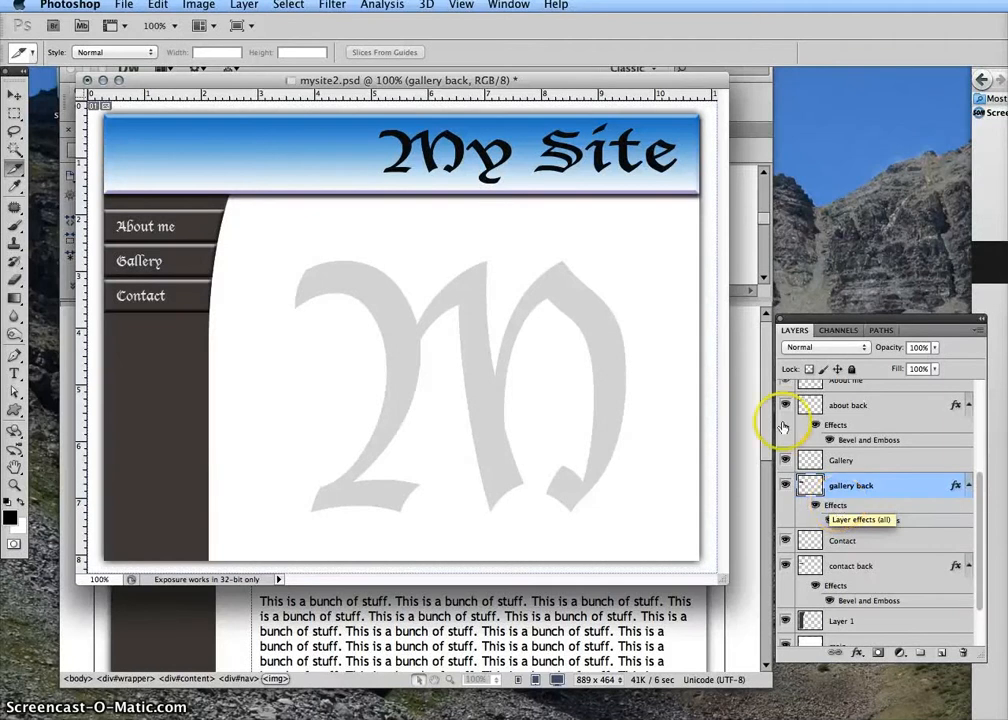
left_click(244, 5)
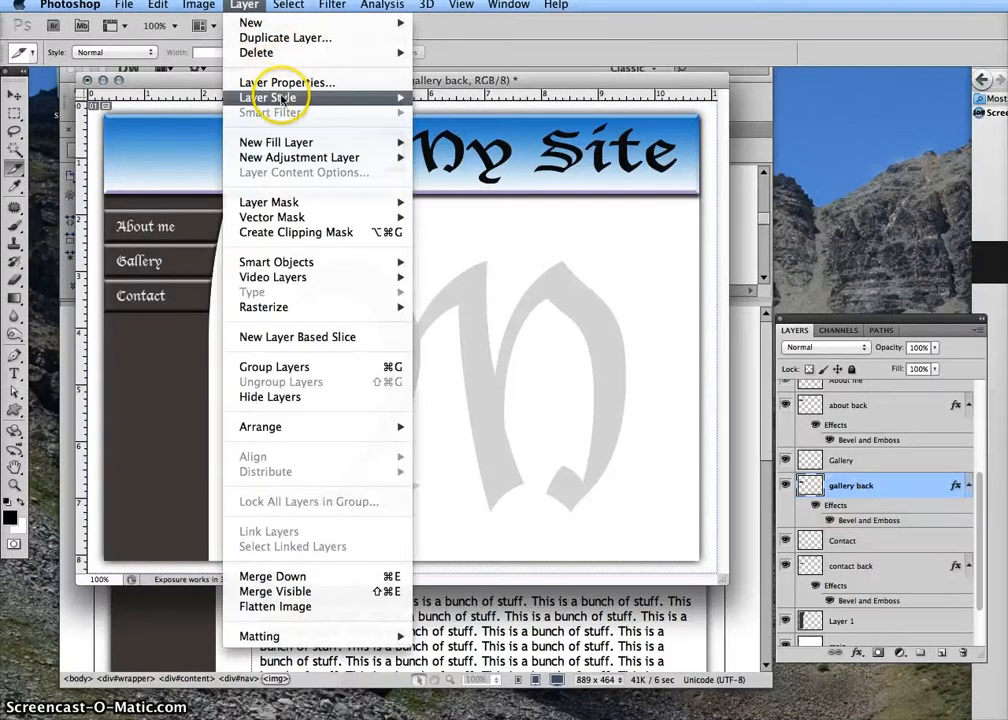
mouse_move(282, 100)
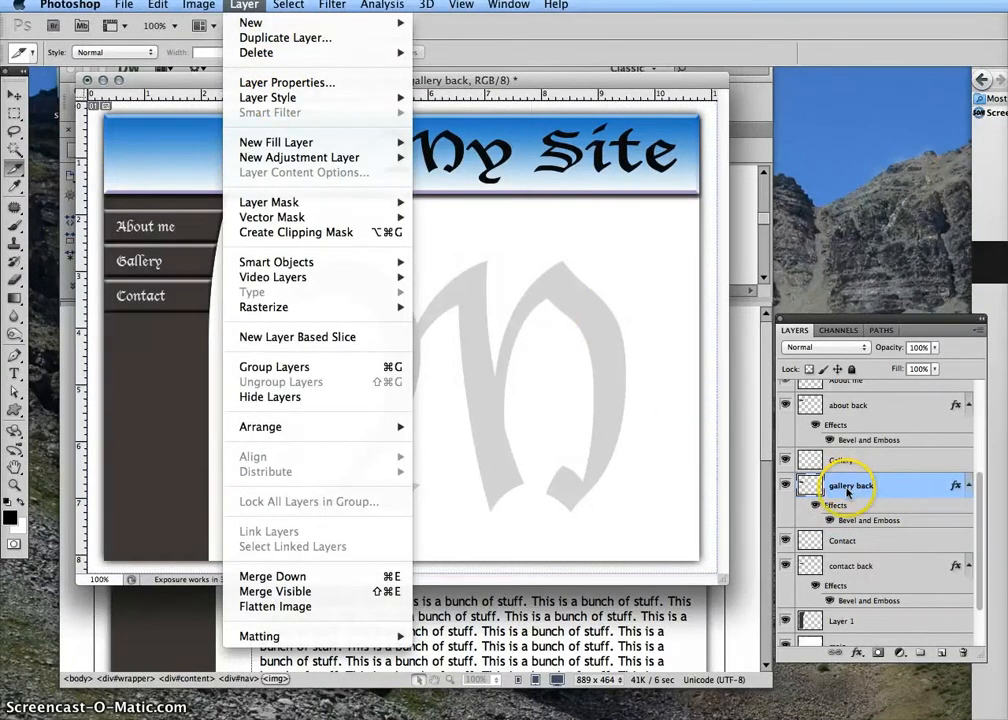
mouse_move(285, 29)
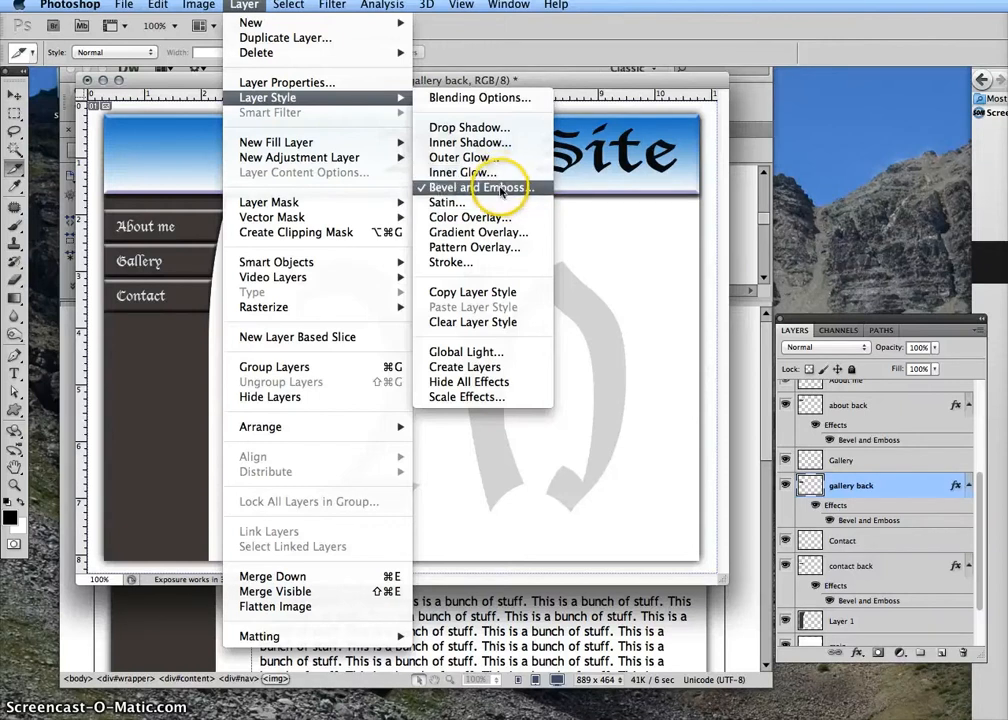
left_click(590, 296)
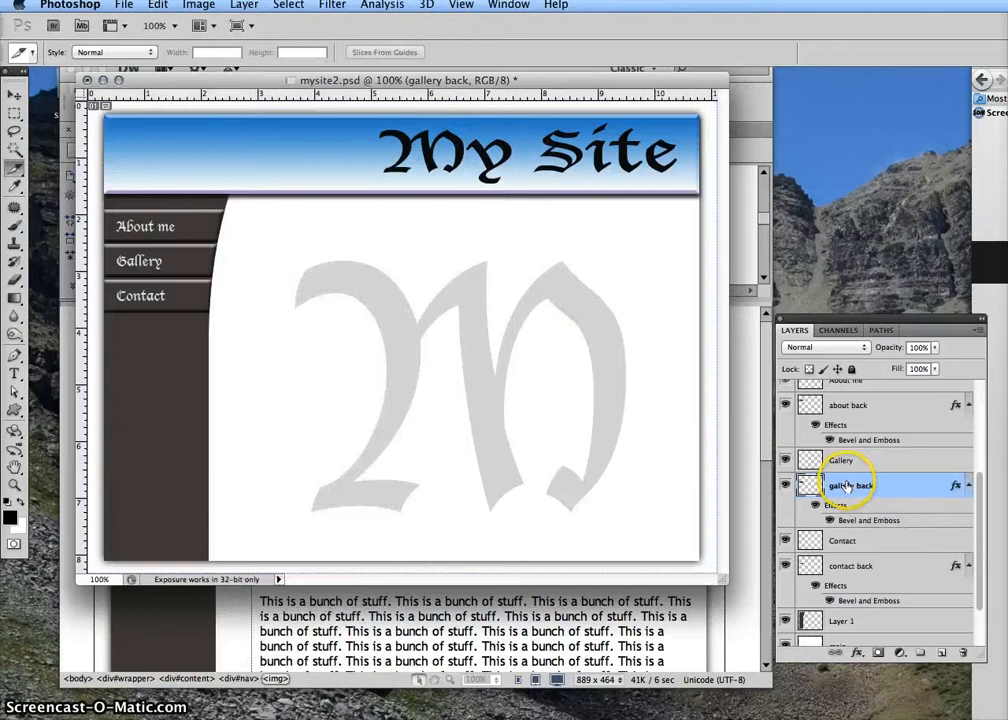
Duplicate the gallery back layer and set the copy's Bevel and Emboss direction to Down.
left_click_drag(848, 486, 945, 653)
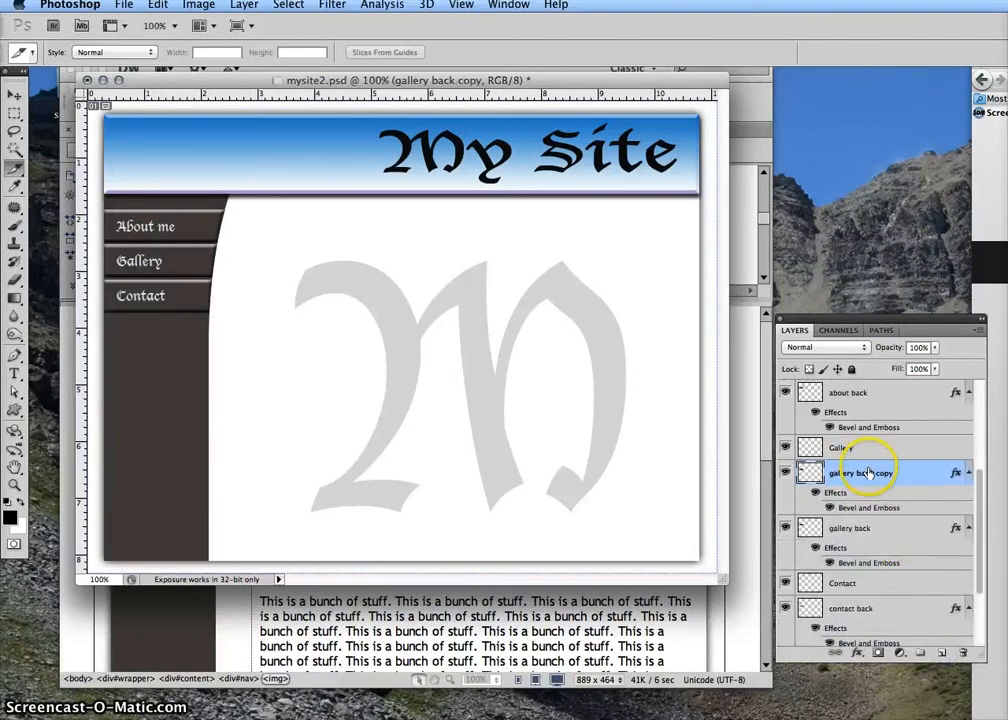
left_click(244, 5)
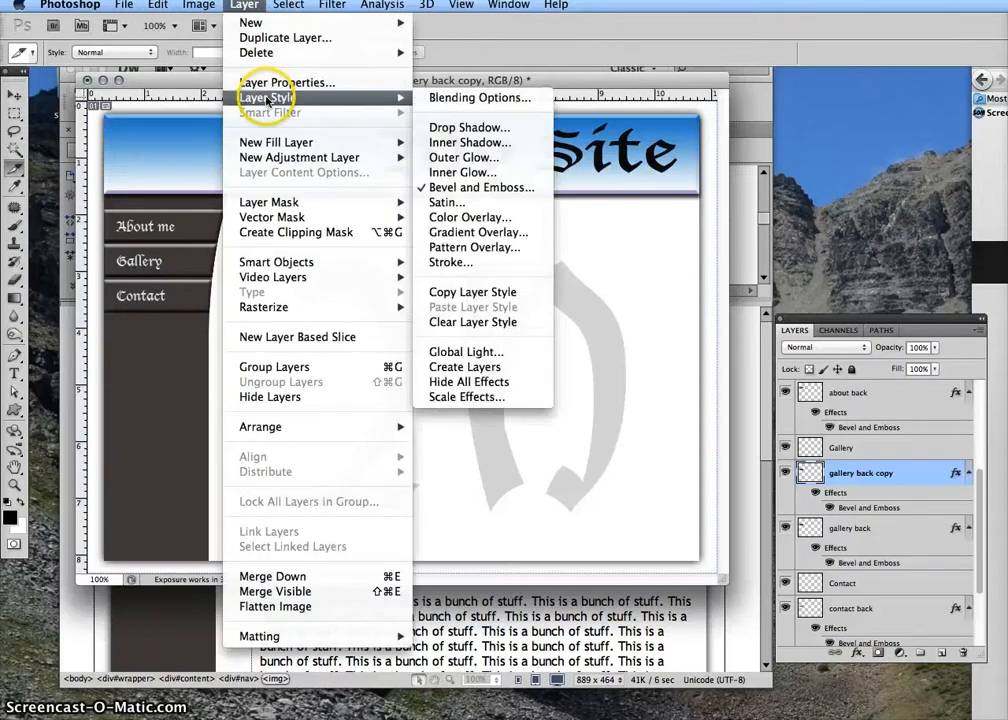
left_click(505, 187)
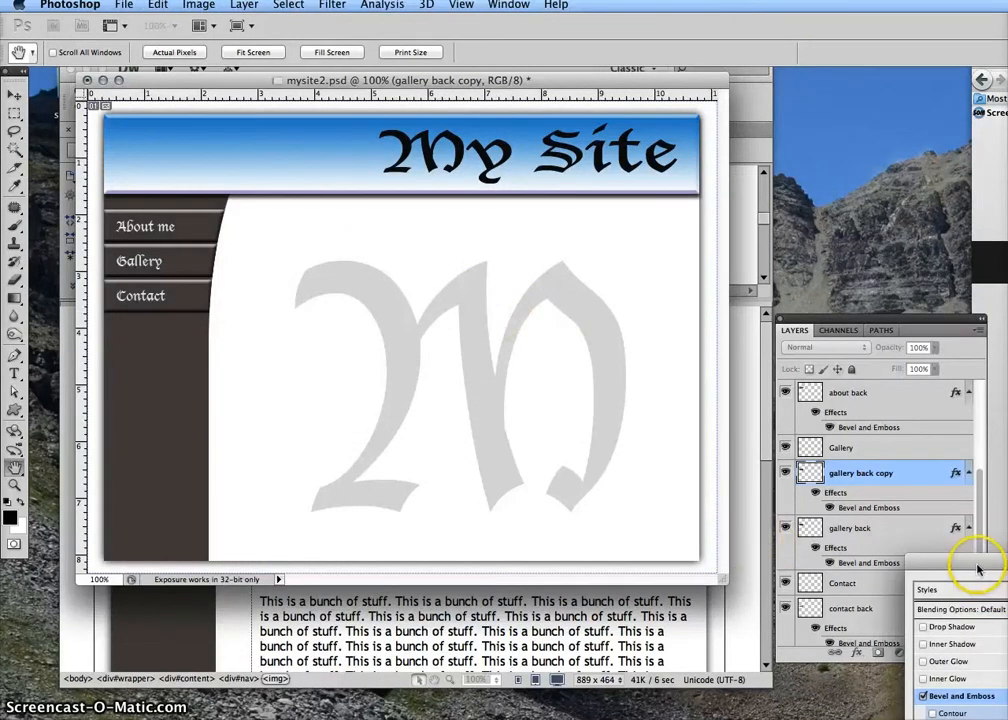
left_click_drag(983, 560, 474, 262)
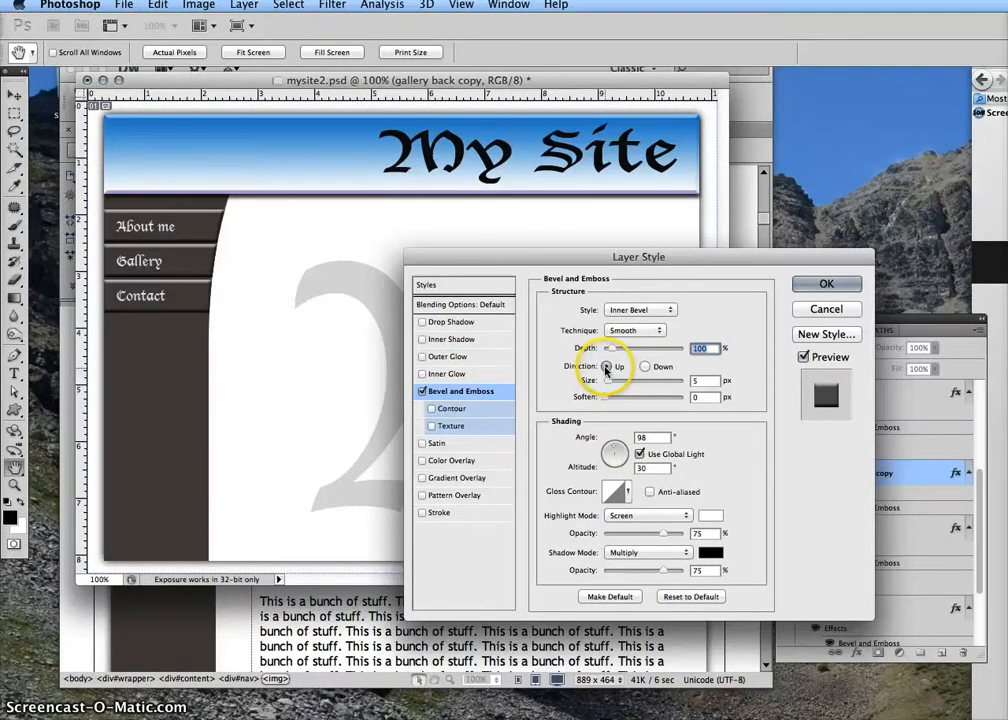
left_click(647, 369)
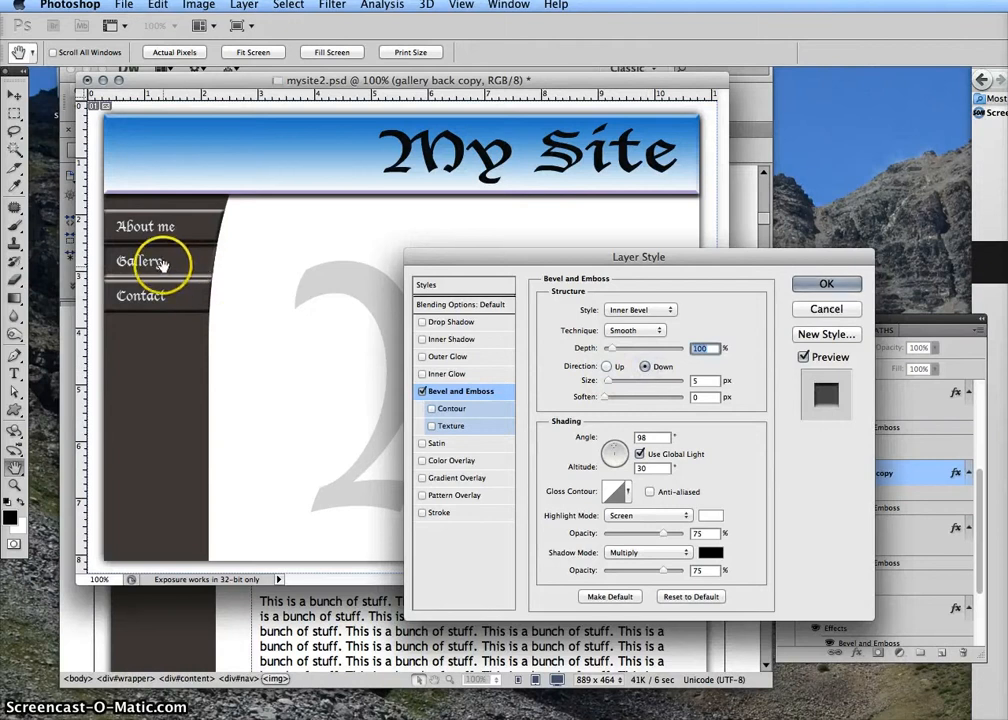
left_click(836, 285)
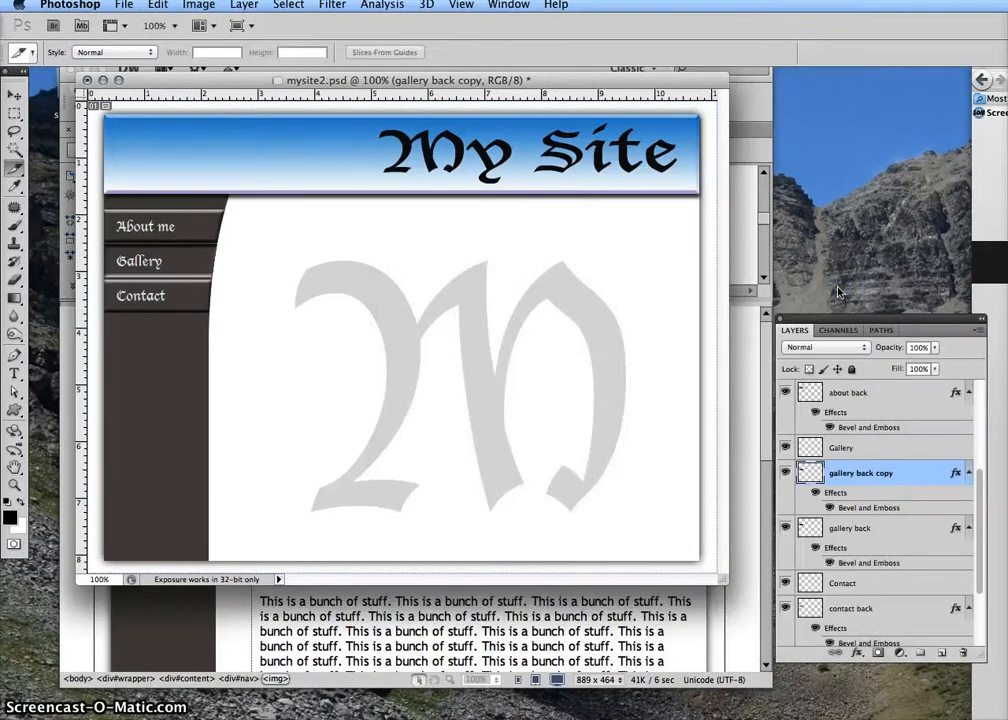
Rename the copied gallery back layer to "gallery hover" and select the original gallery back layer.
left_click(860, 533)
left_click(858, 473)
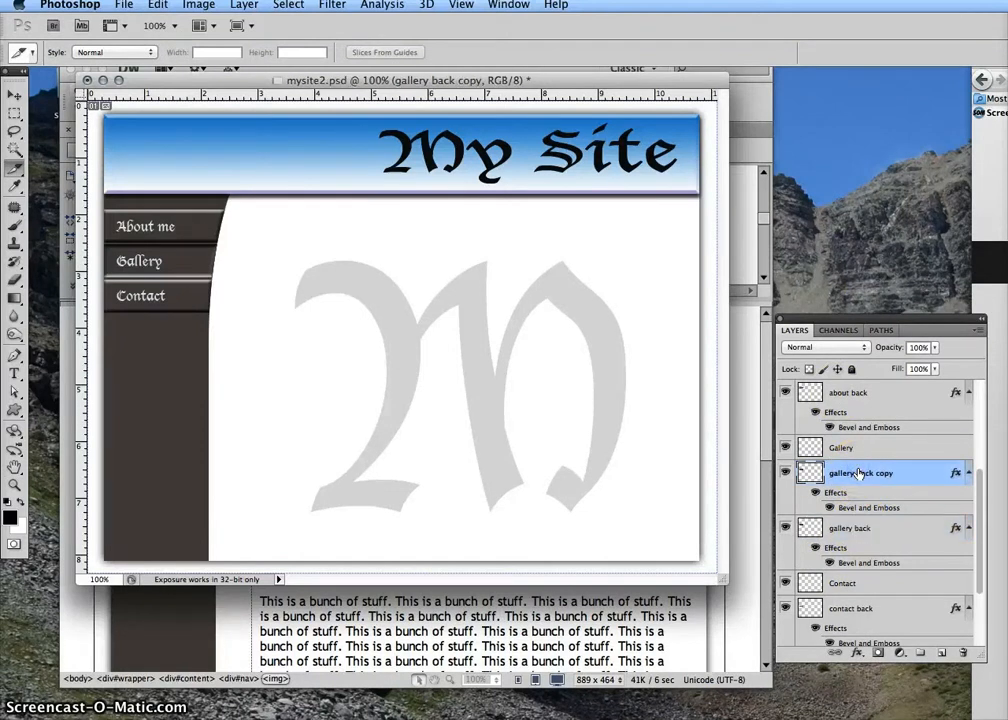
double_click(858, 473)
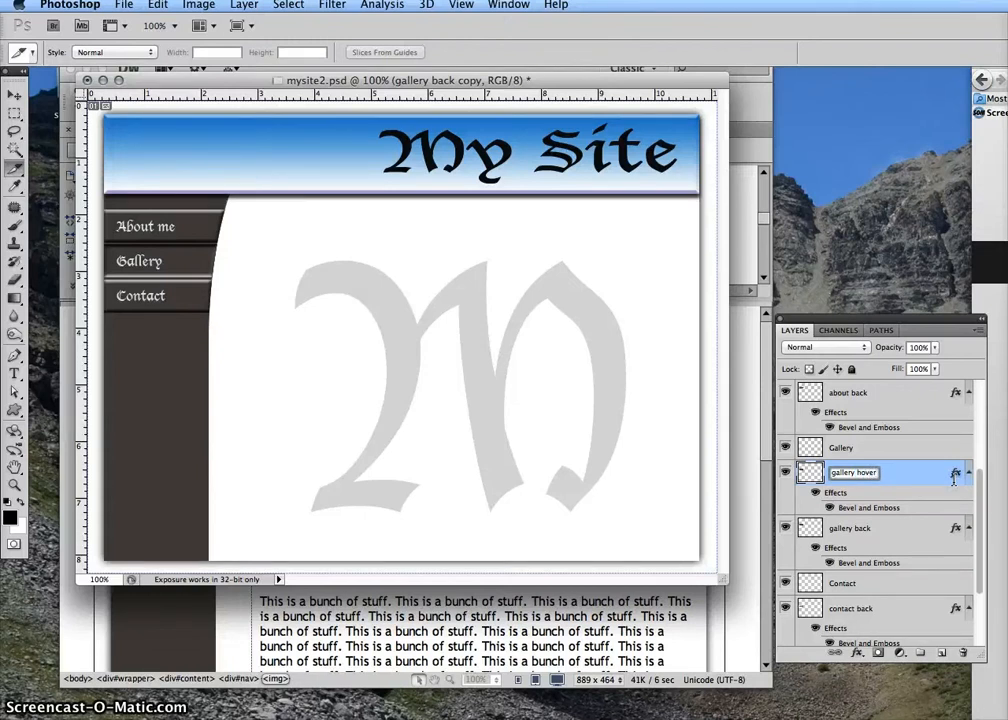
left_click(911, 546)
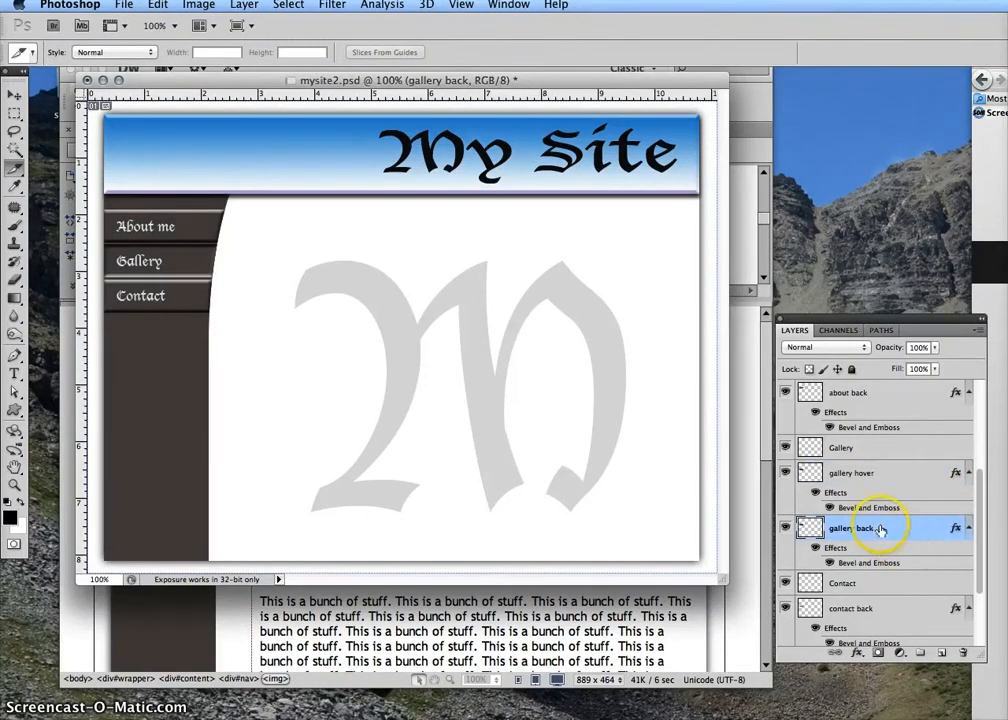
Hide the gallery hover layer and duplicate the about back layer.
left_click(785, 474)
left_click(142, 254)
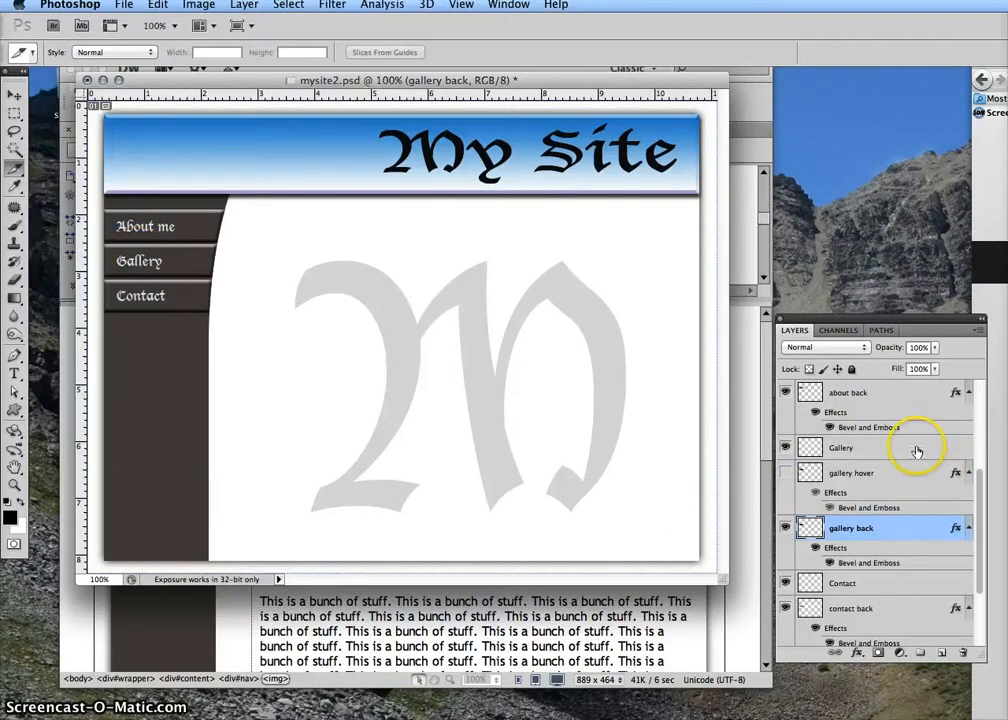
scroll(905, 454, "up", 2)
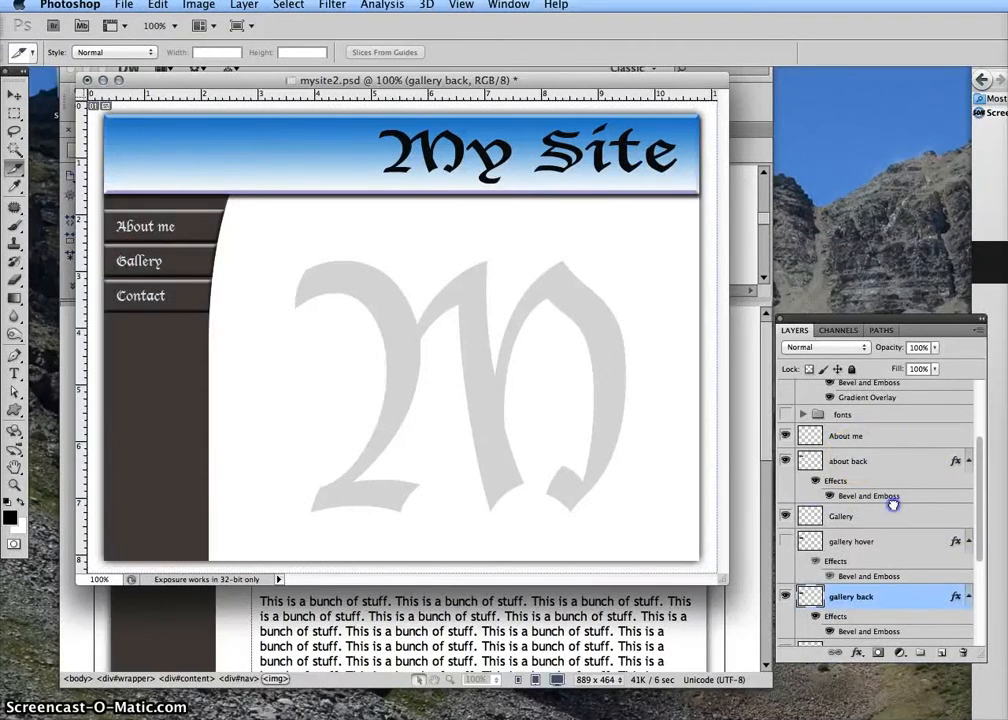
left_click_drag(893, 504, 943, 651)
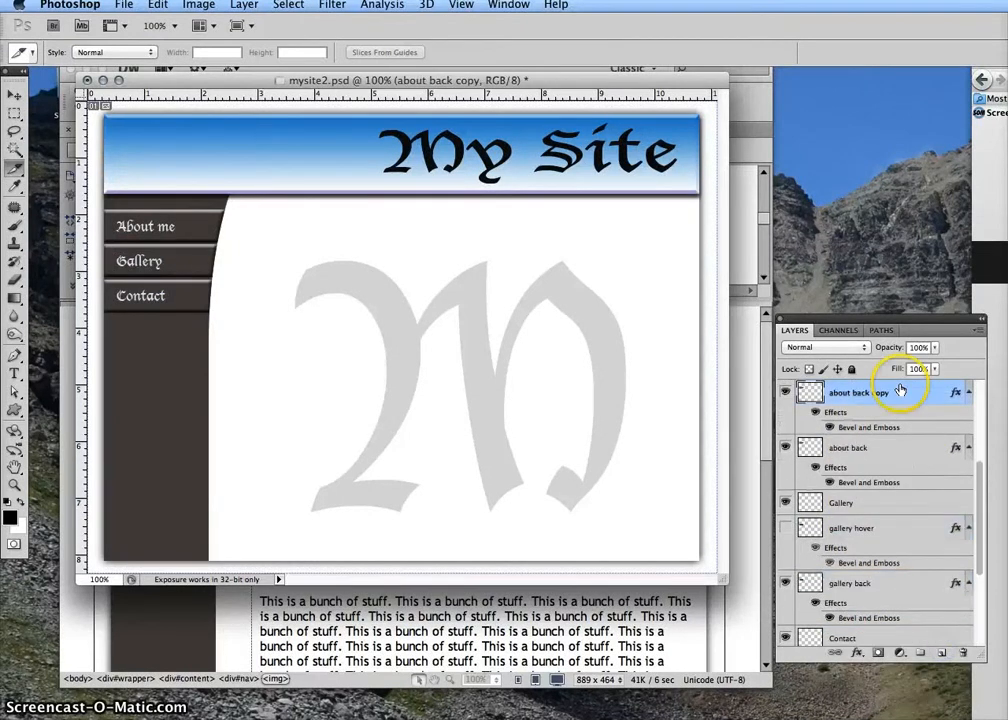
Set the Bevel and Emboss direction of the about back copy layer to Down.
double_click(837, 414)
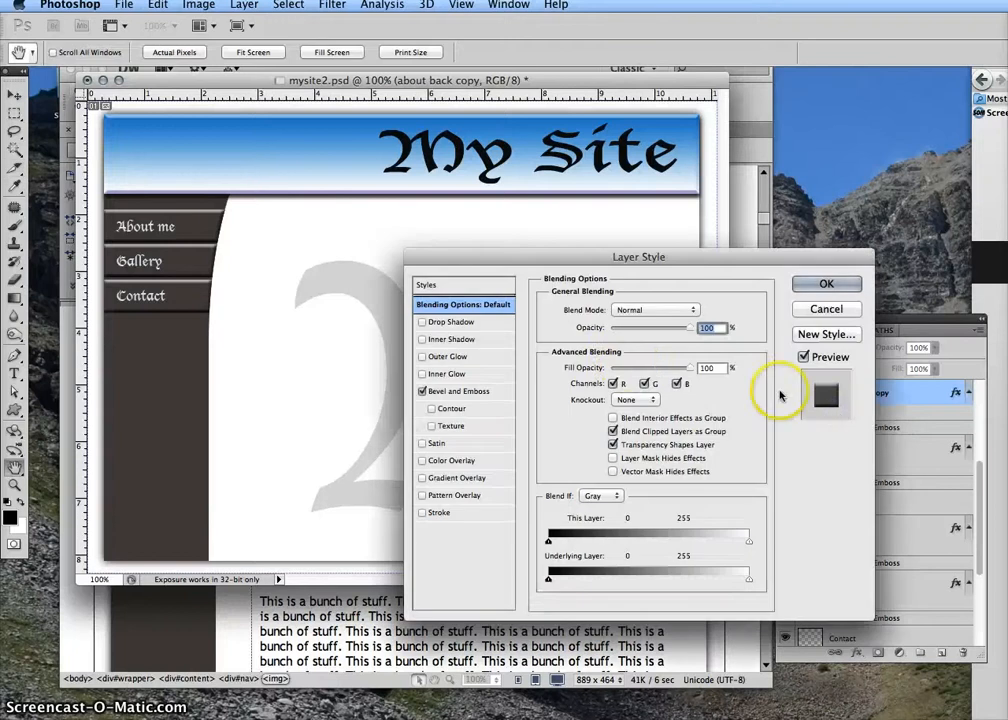
left_click(455, 391)
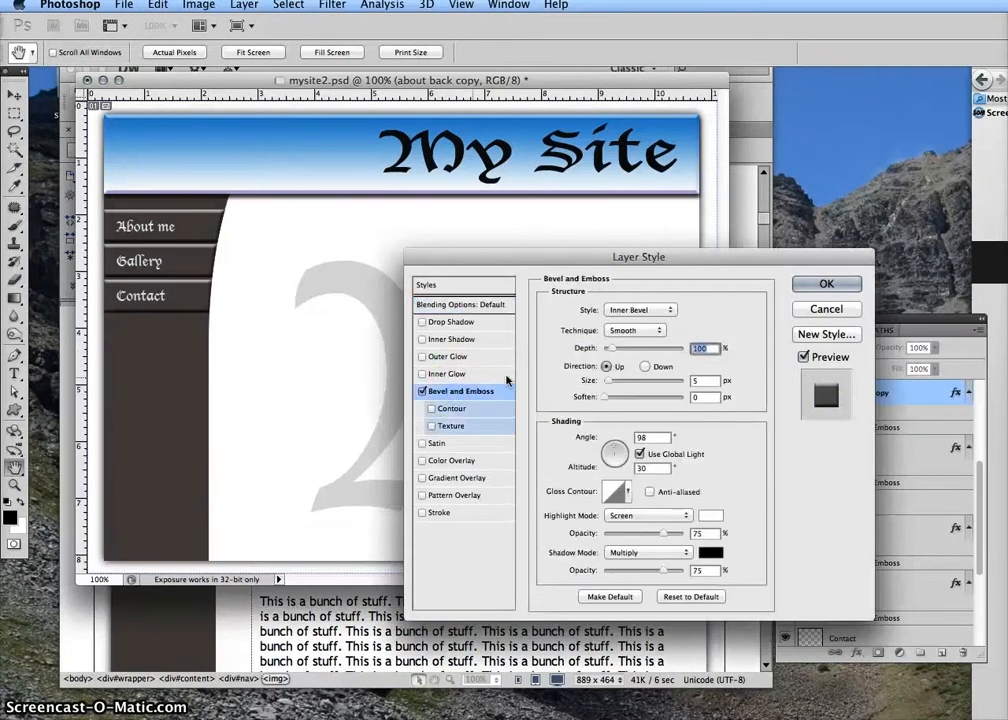
left_click(647, 366)
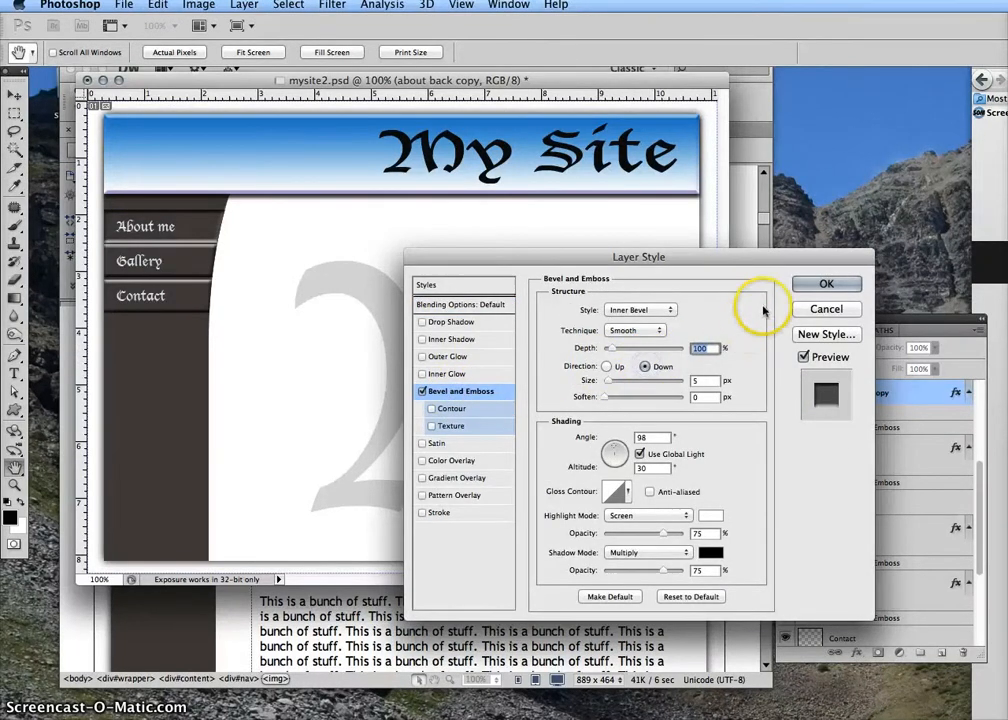
left_click(824, 286)
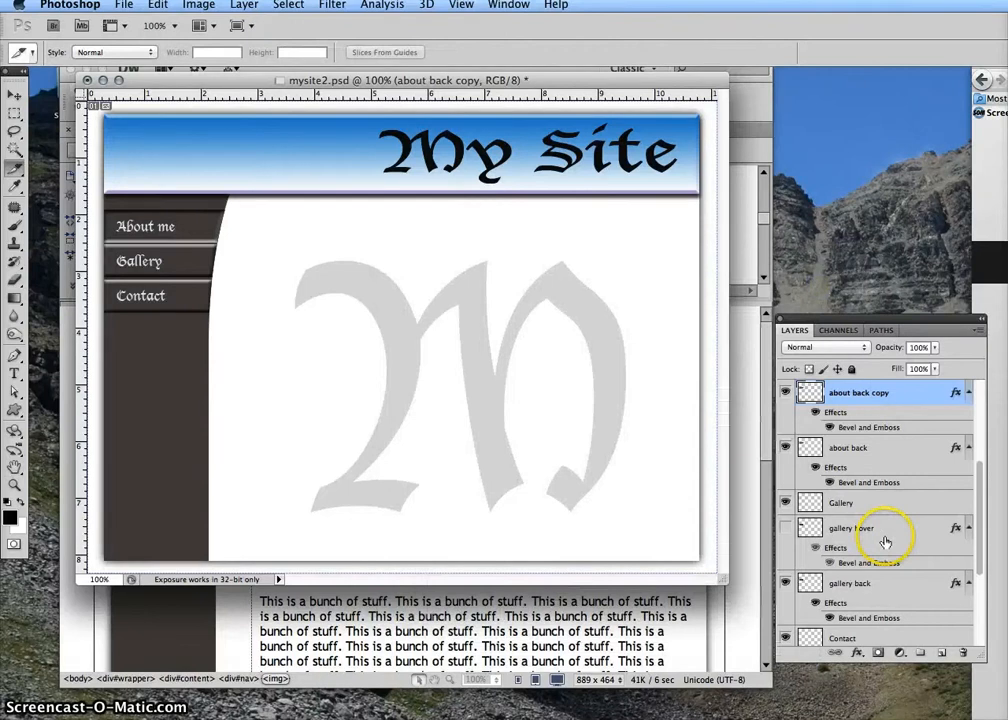
Duplicate the contact back layer and set the copy's Bevel and Emboss direction to Down.
scroll(888, 541, "down", 1)
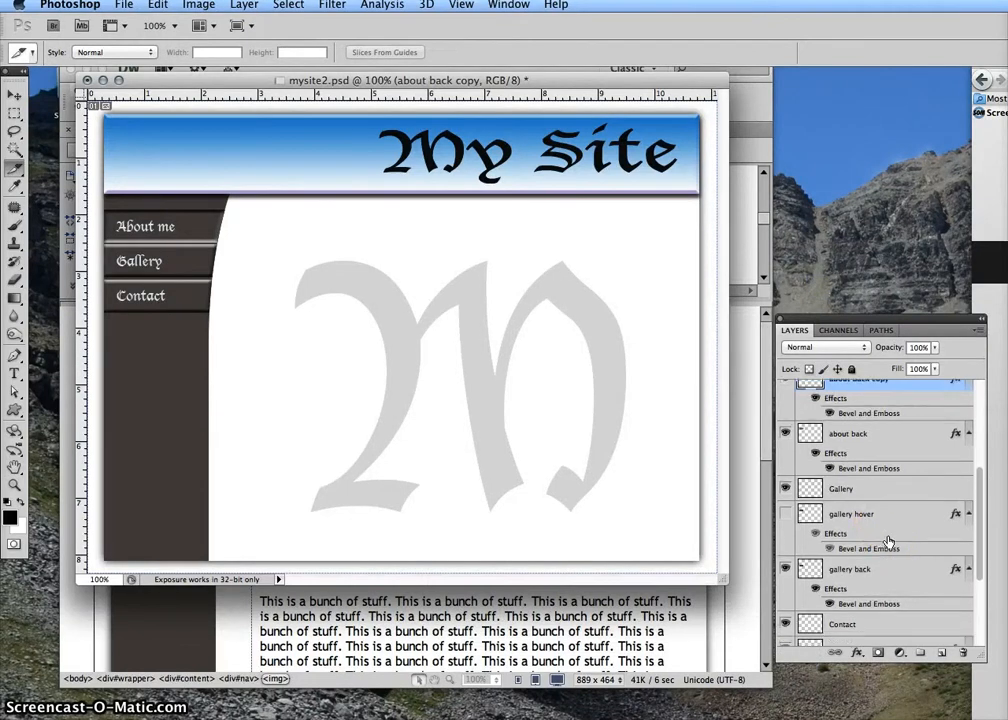
scroll(870, 590, "down", 2)
left_click(864, 572)
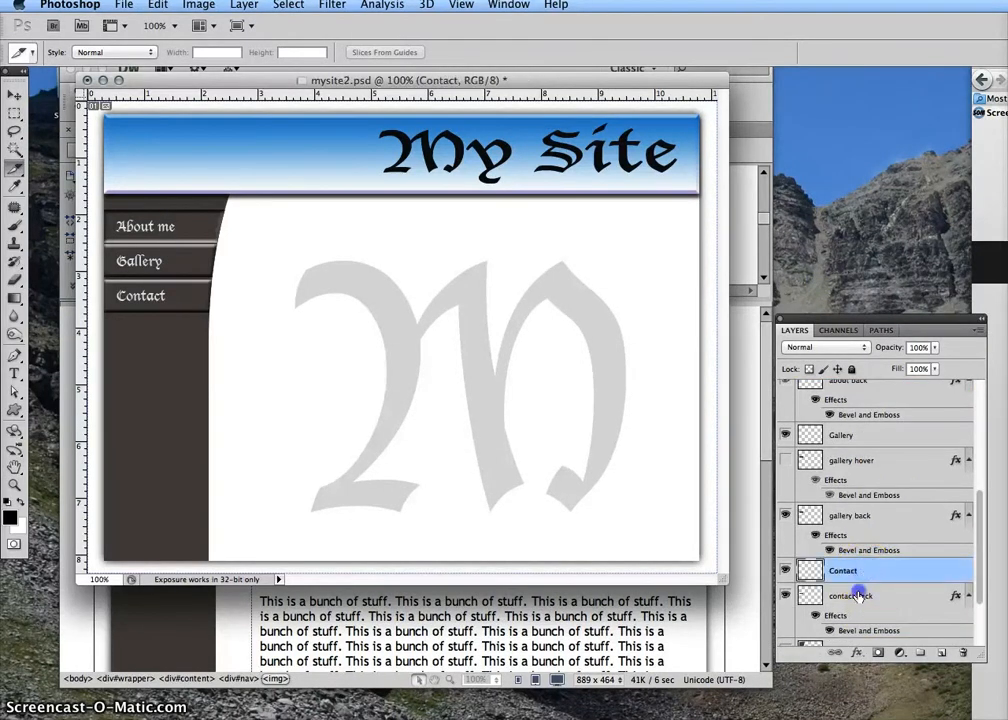
left_click_drag(860, 596, 943, 652)
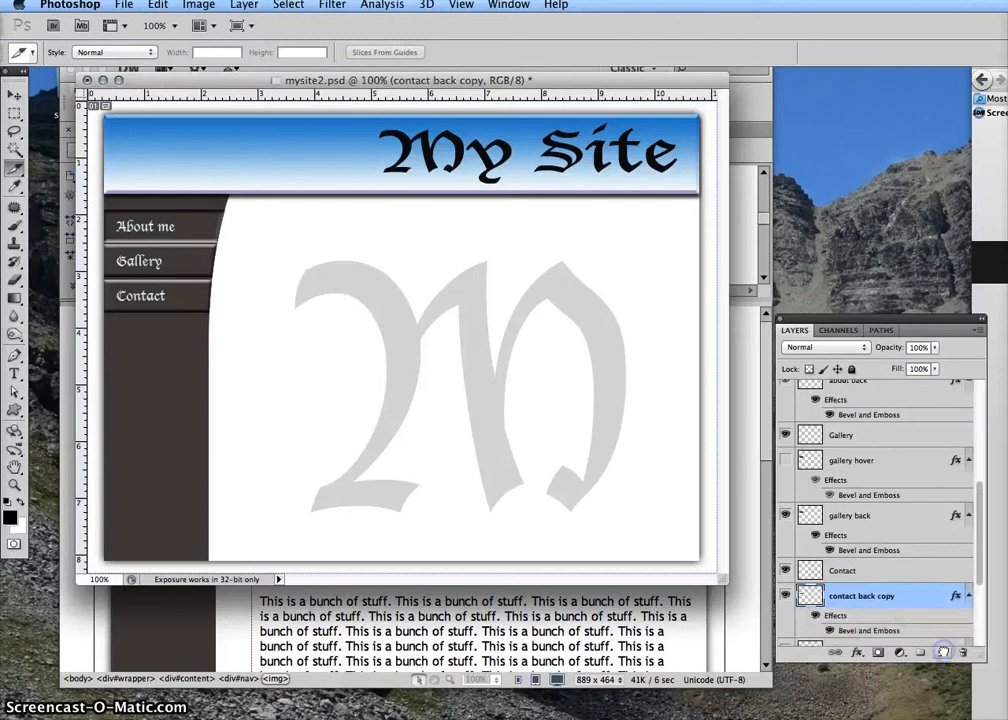
double_click(830, 608)
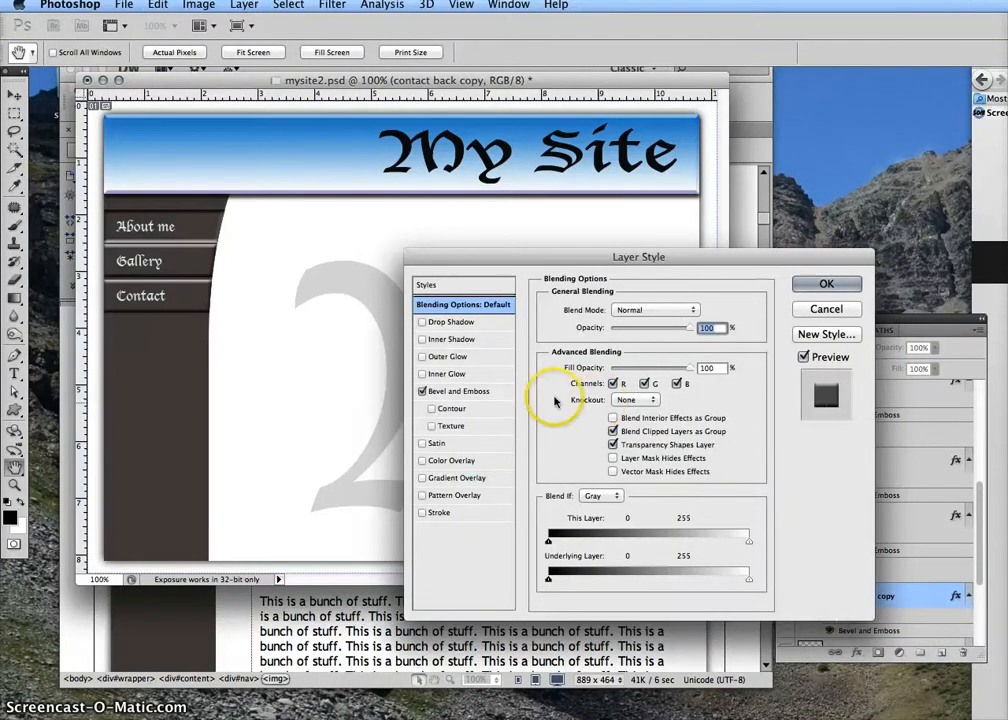
left_click(449, 398)
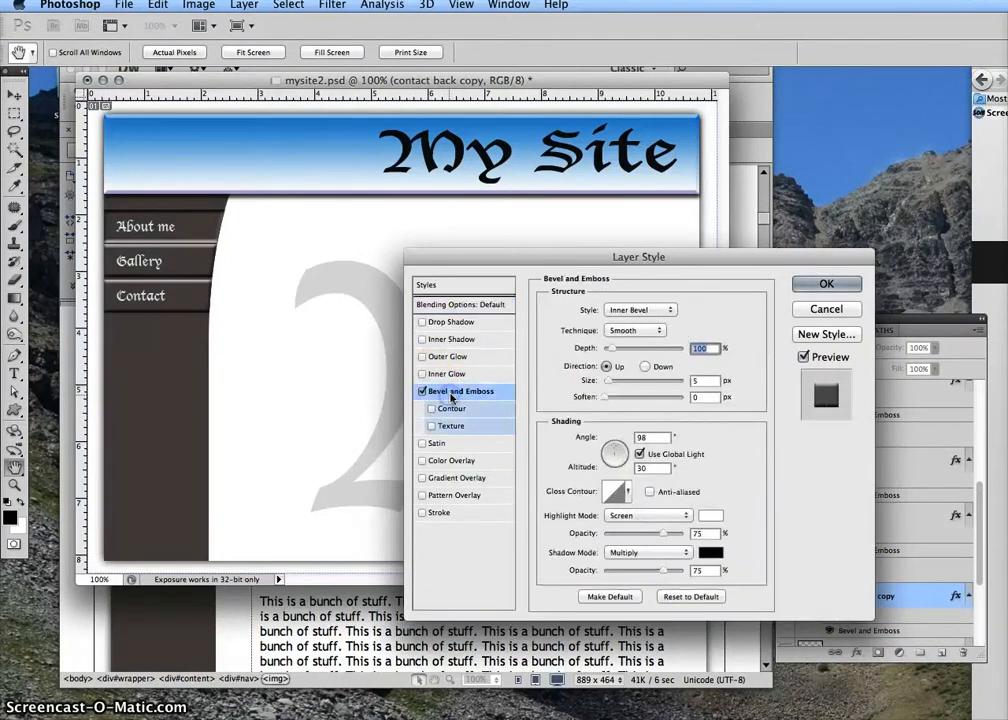
left_click(645, 366)
left_click(824, 282)
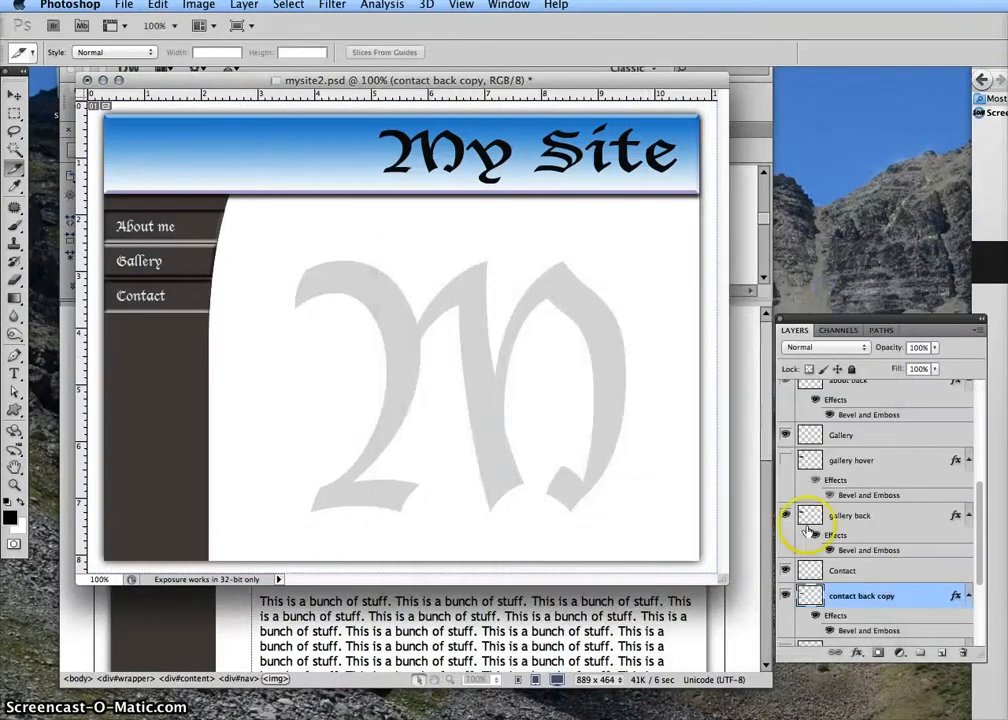
Make the gallery hover layer visible again so all three buttons use their hover look.
left_click(786, 460)
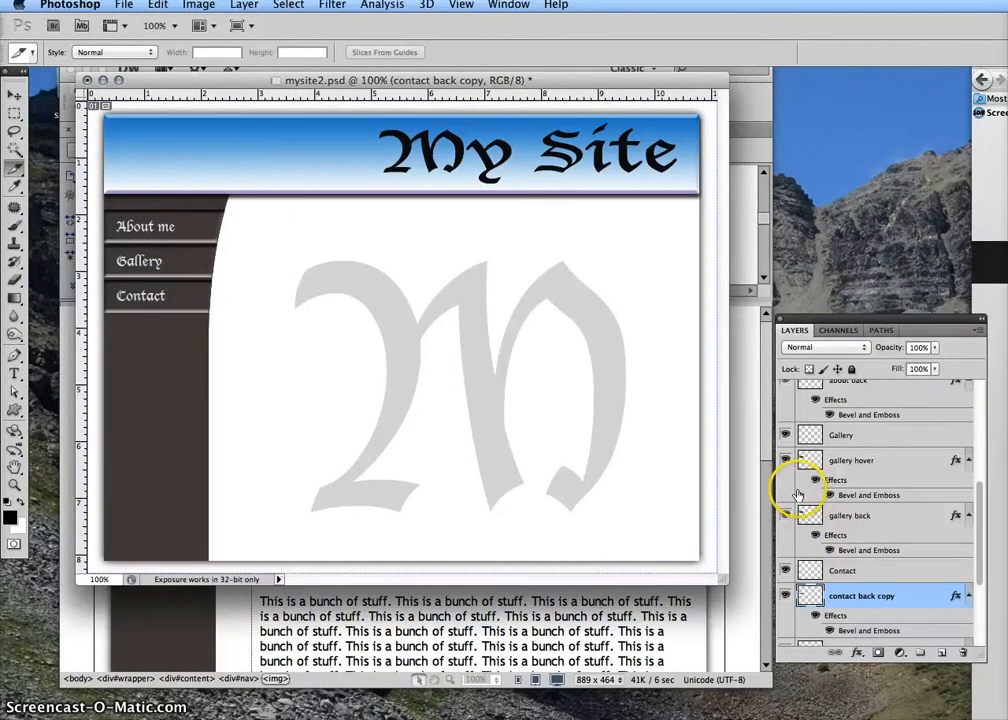
left_click(461, 5)
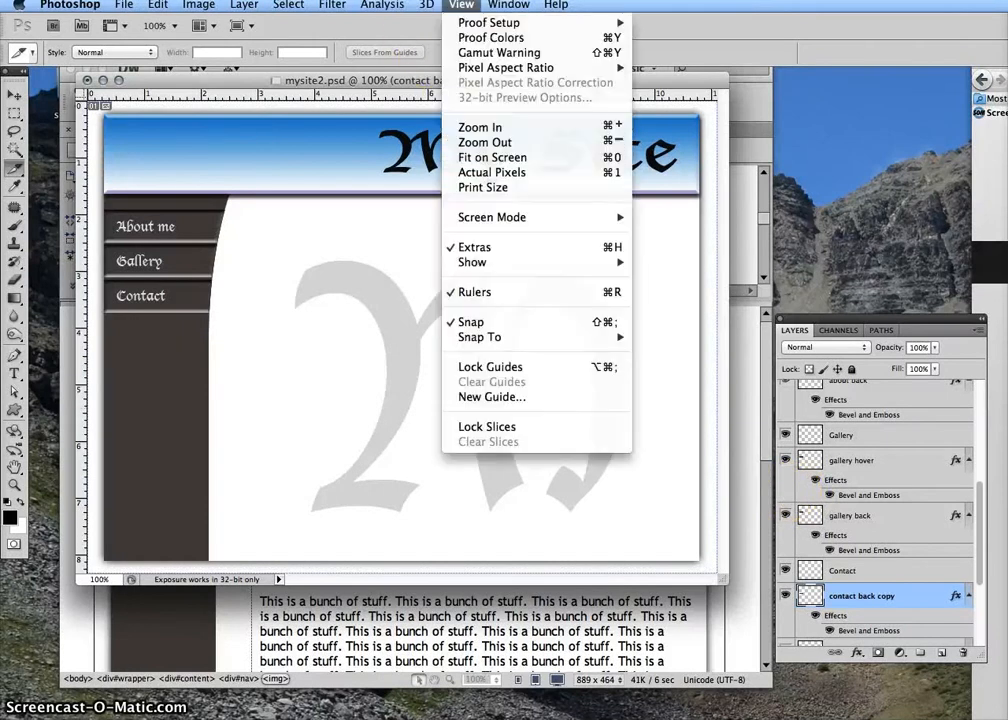
left_click(376, 246)
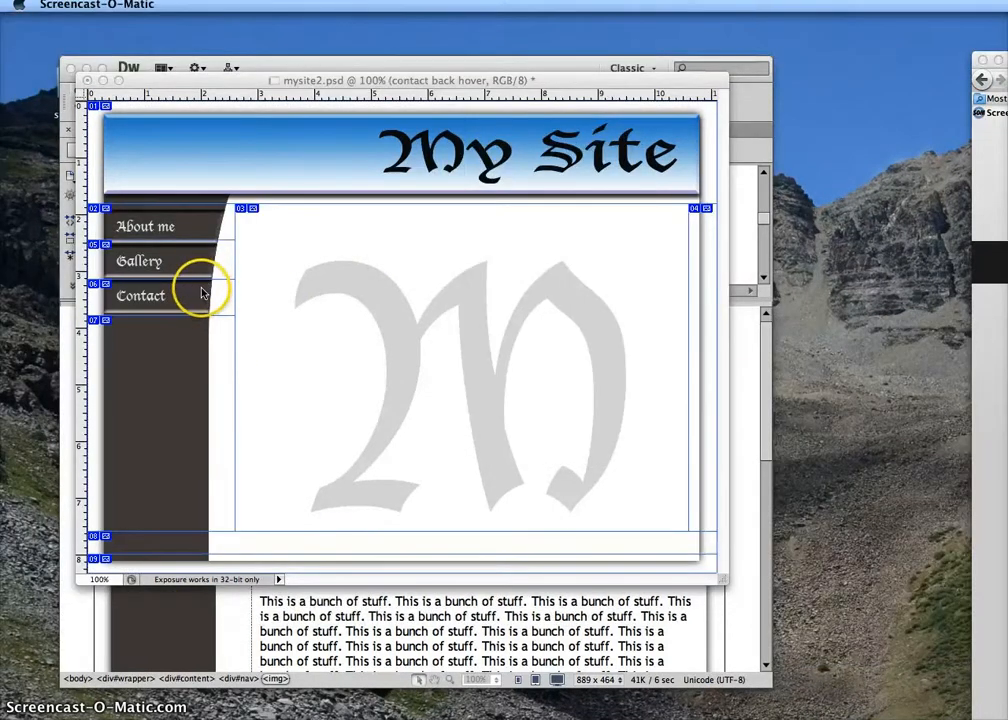
left_click(200, 292)
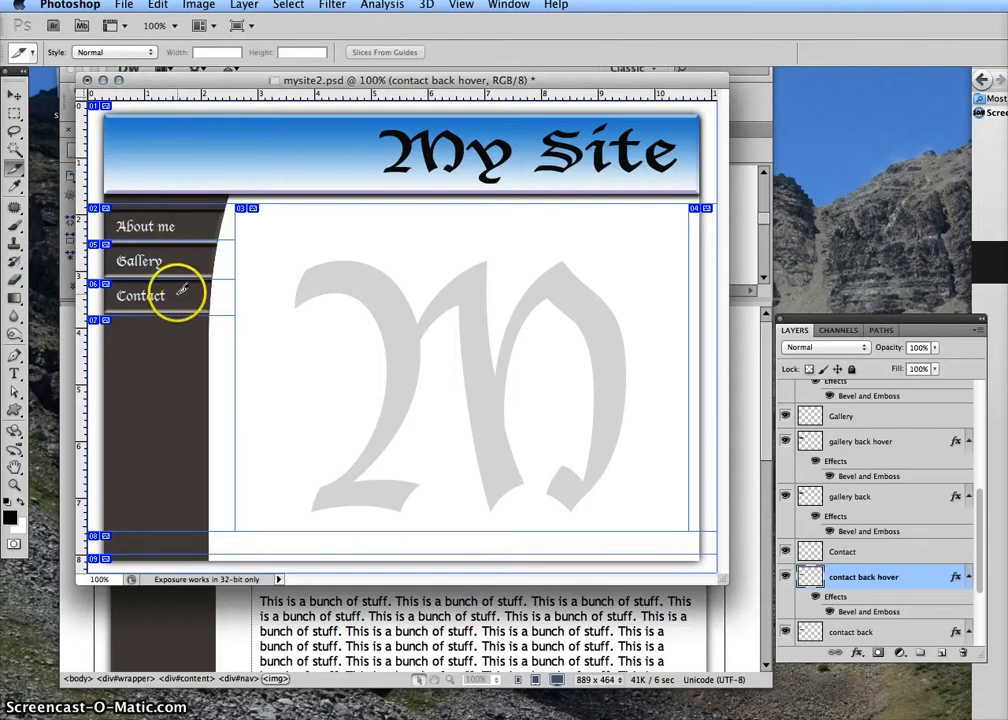
Start a Save for Web & Devices export and select the About me, Gallery and Contact button slices together.
left_click(125, 6)
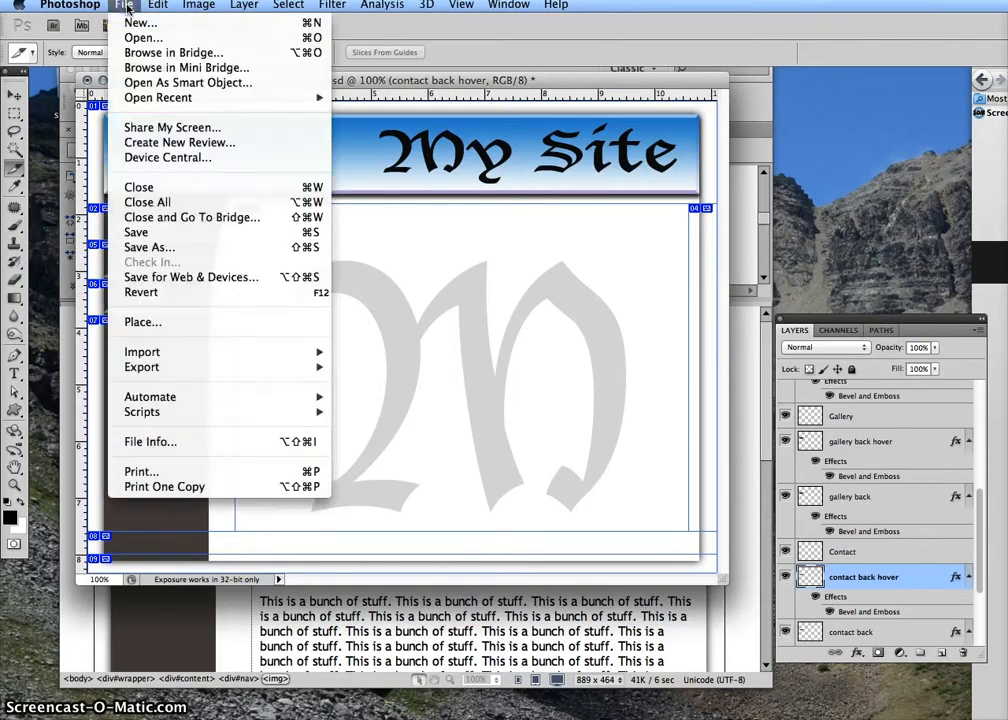
left_click(176, 277)
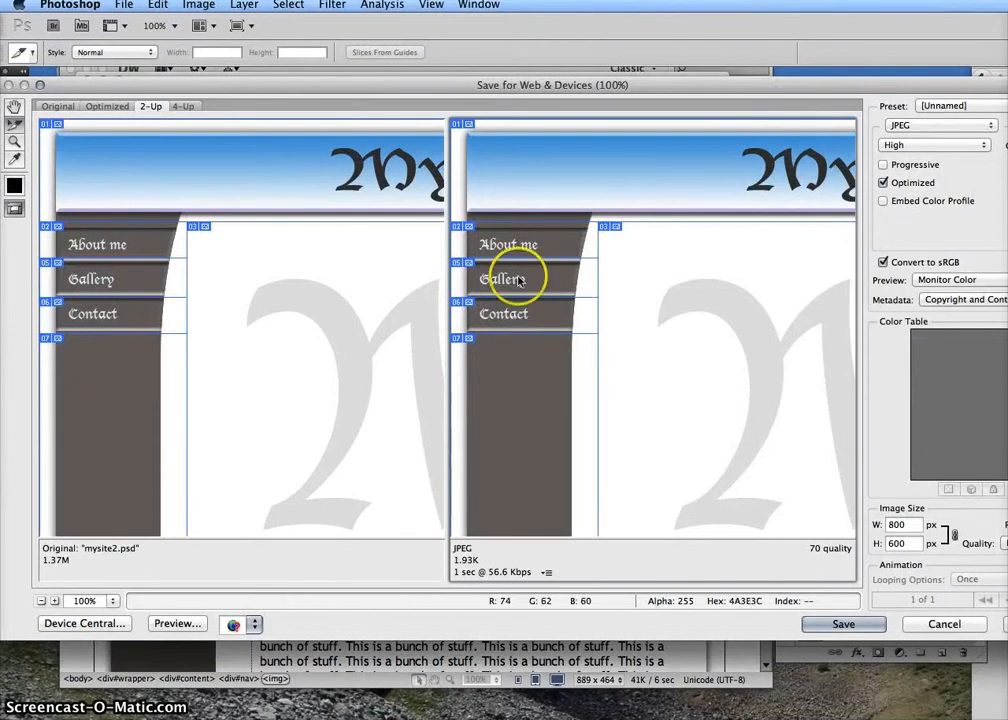
left_click(524, 244)
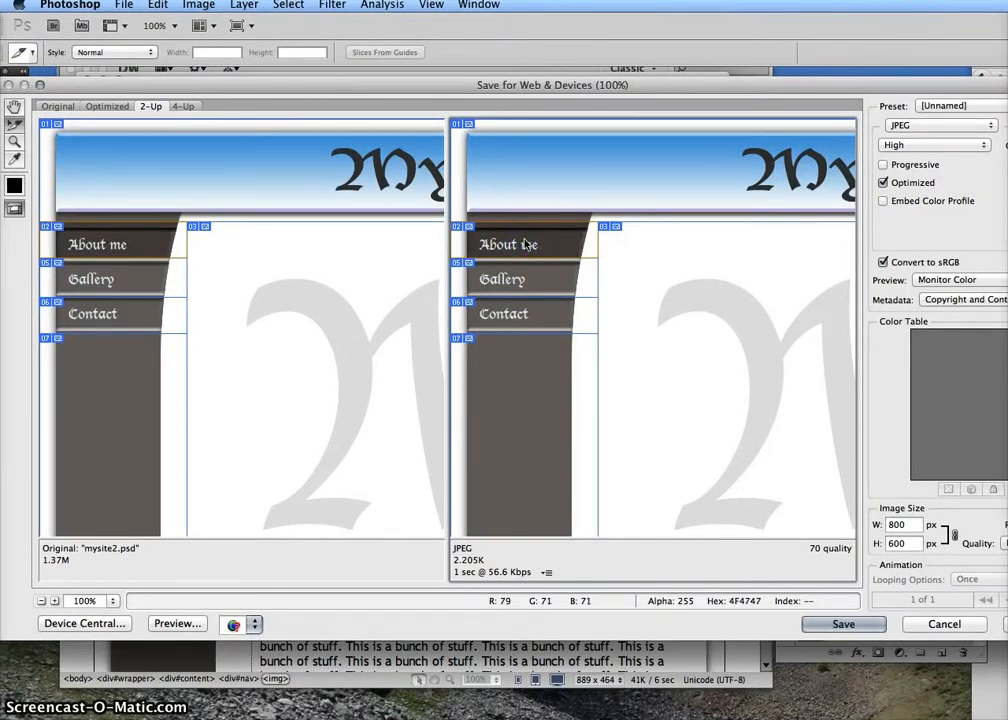
left_click(515, 275)
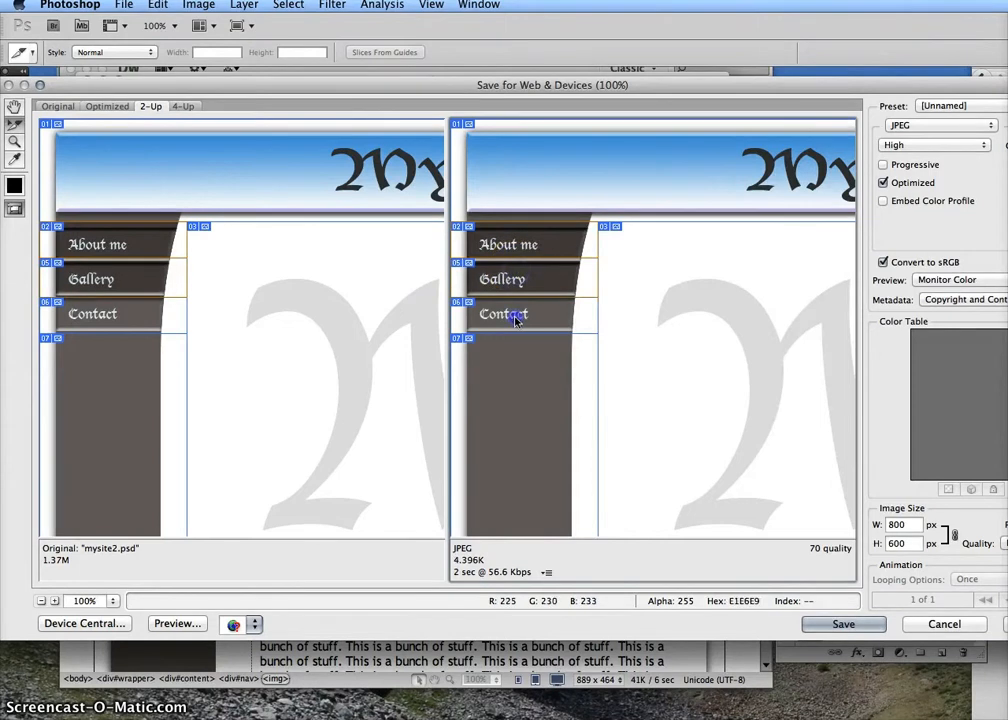
left_click(518, 314, "shift")
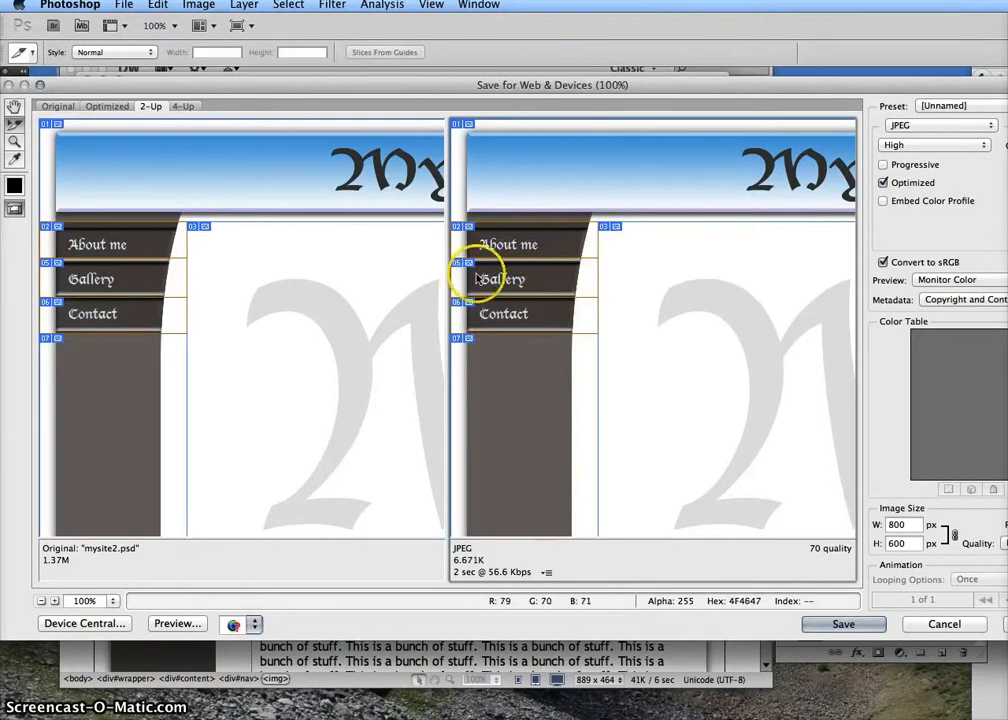
Name the optimized export nav2-hover.jpg and choose the mysite folder on the Desktop as its destination.
left_click(846, 622)
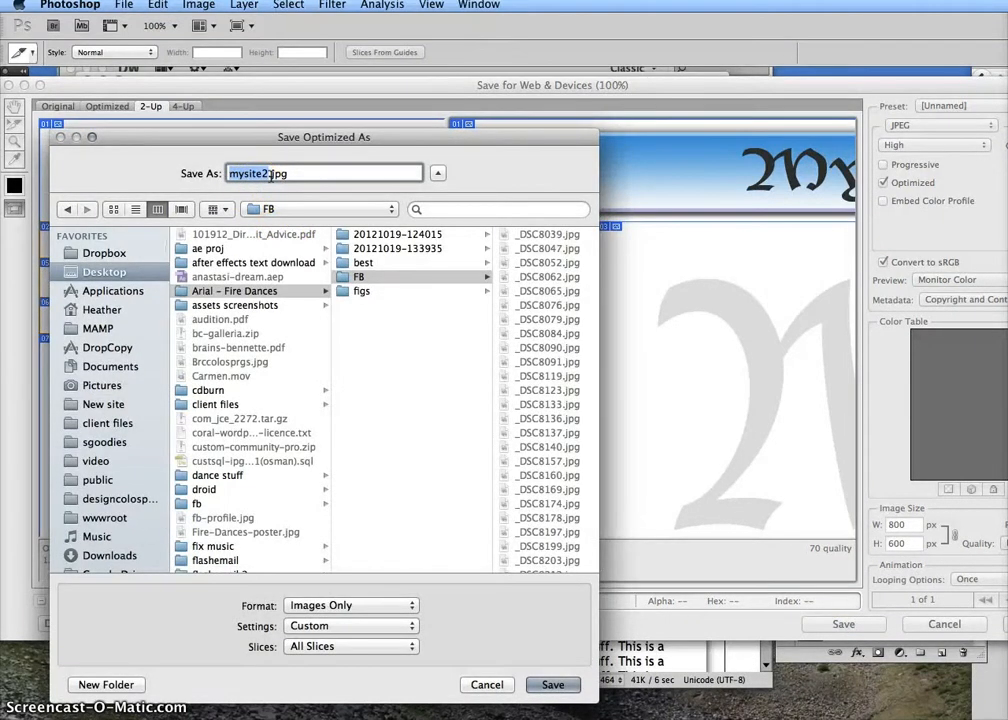
type("nav2")
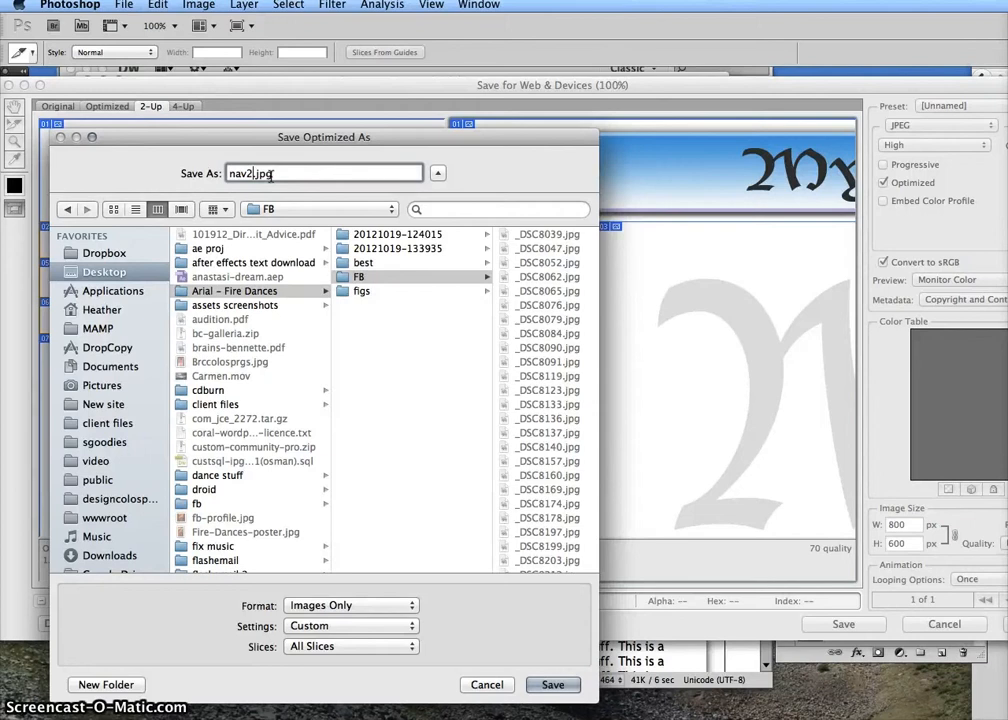
type("-hover")
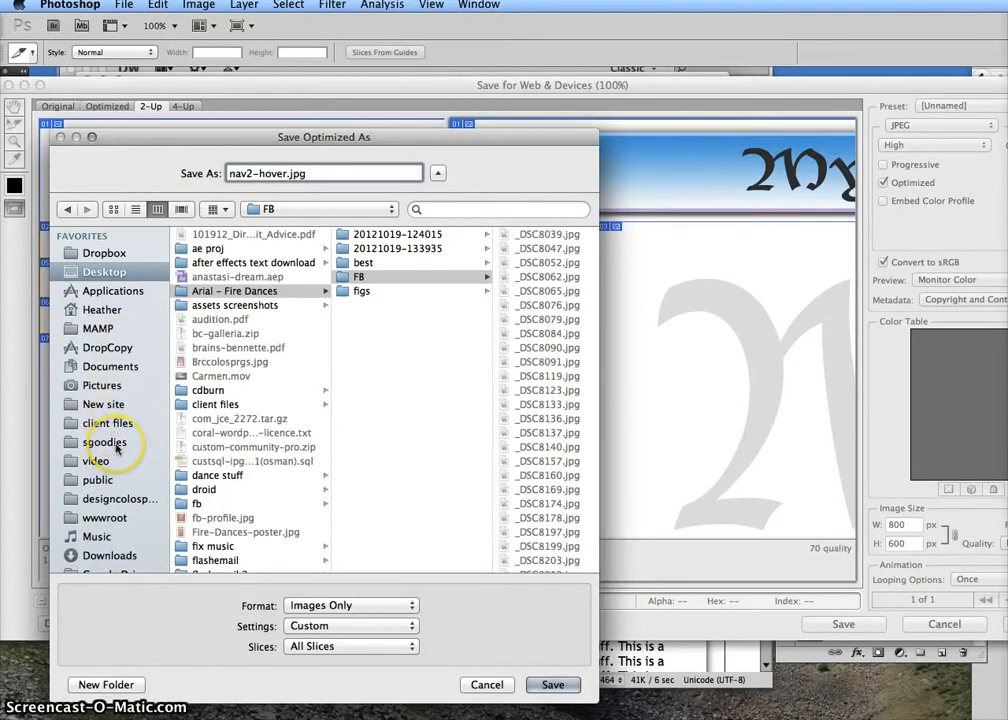
left_click(112, 278)
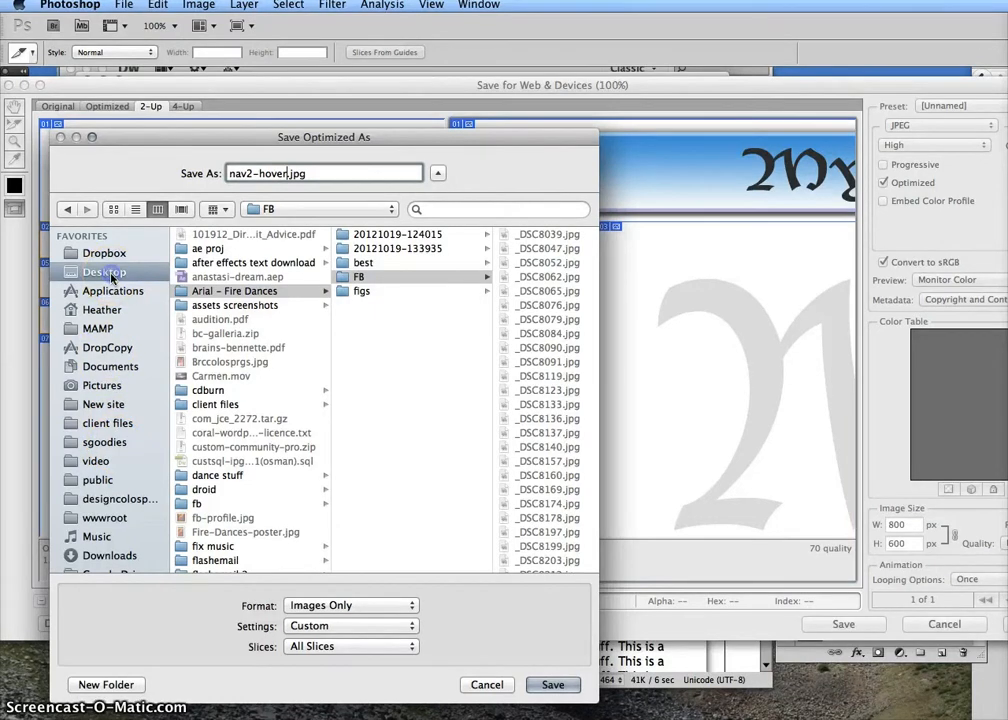
scroll(227, 400, "down", 4)
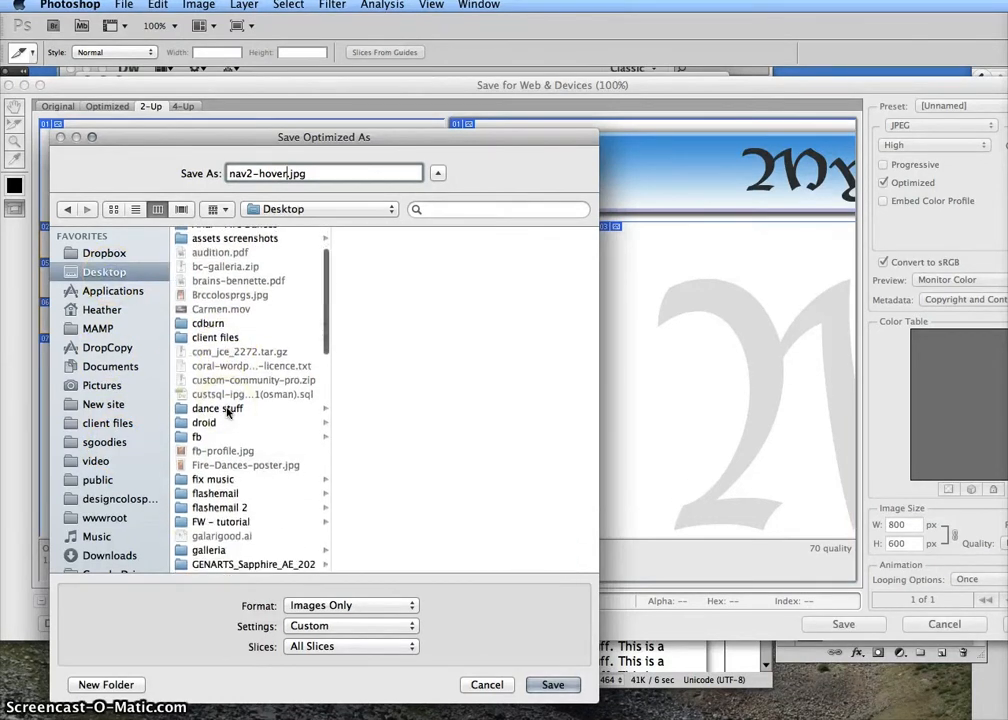
scroll(228, 412, "down", 6)
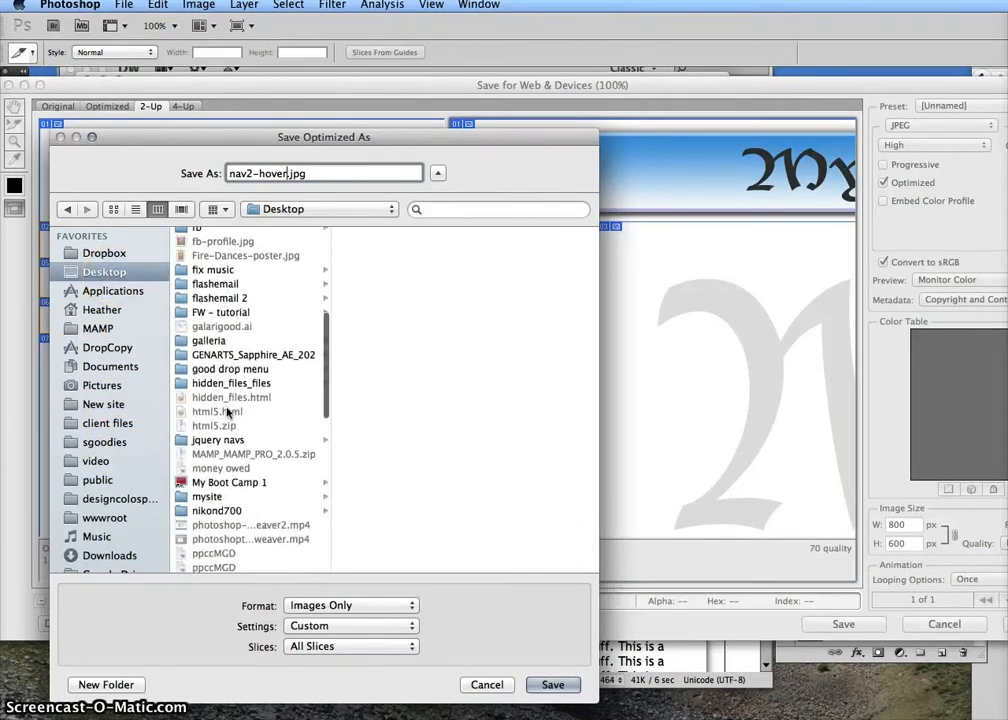
scroll(228, 412, "down", 3)
left_click(212, 436)
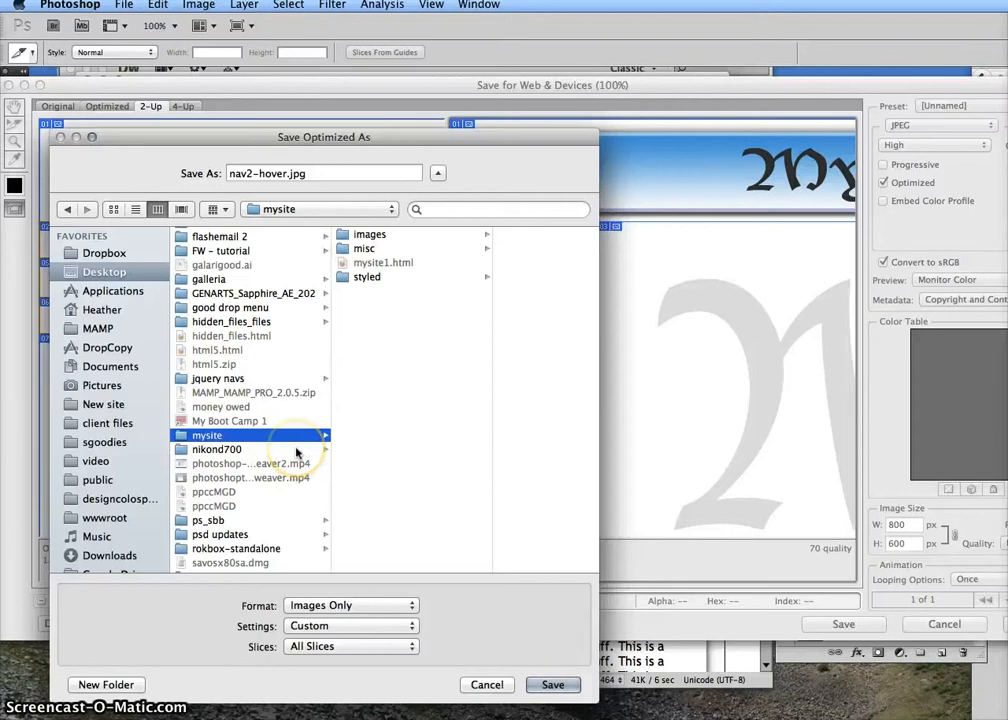
Keep the format at Images Only, limit the export to Selected Slices, and save the hover images.
left_click(309, 606)
left_click(309, 606)
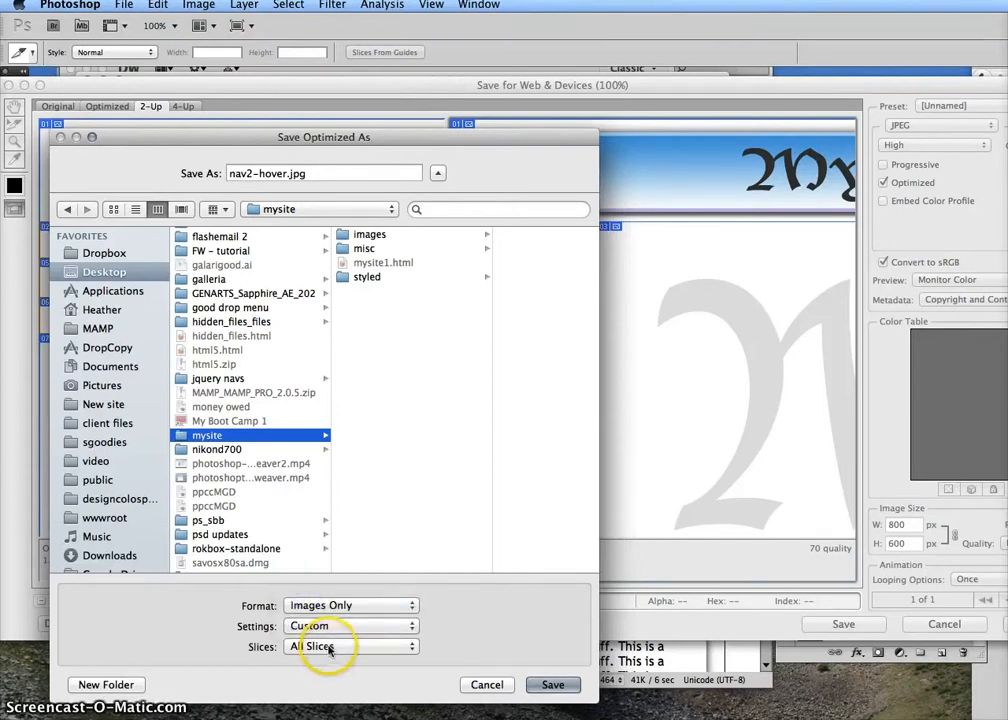
left_click(300, 646)
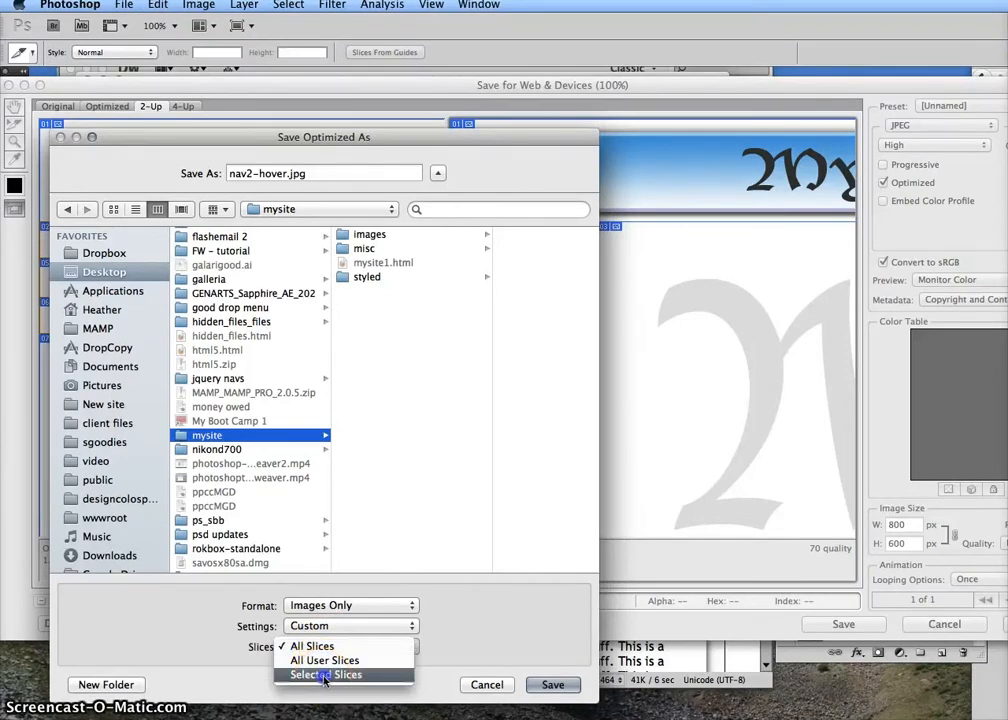
left_click(324, 675)
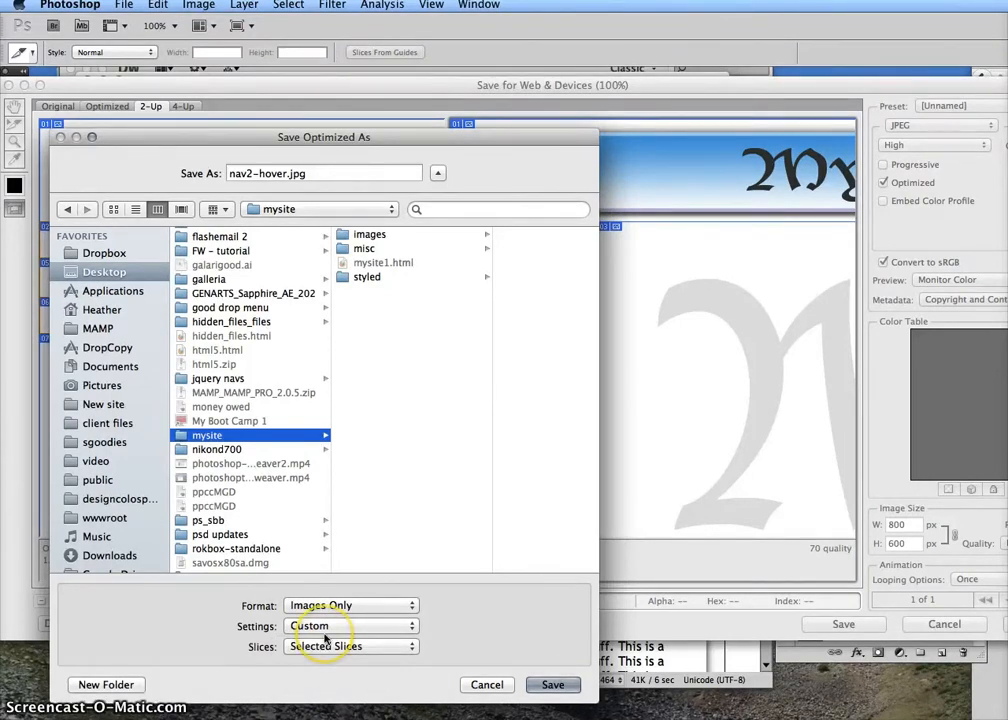
left_click(555, 684)
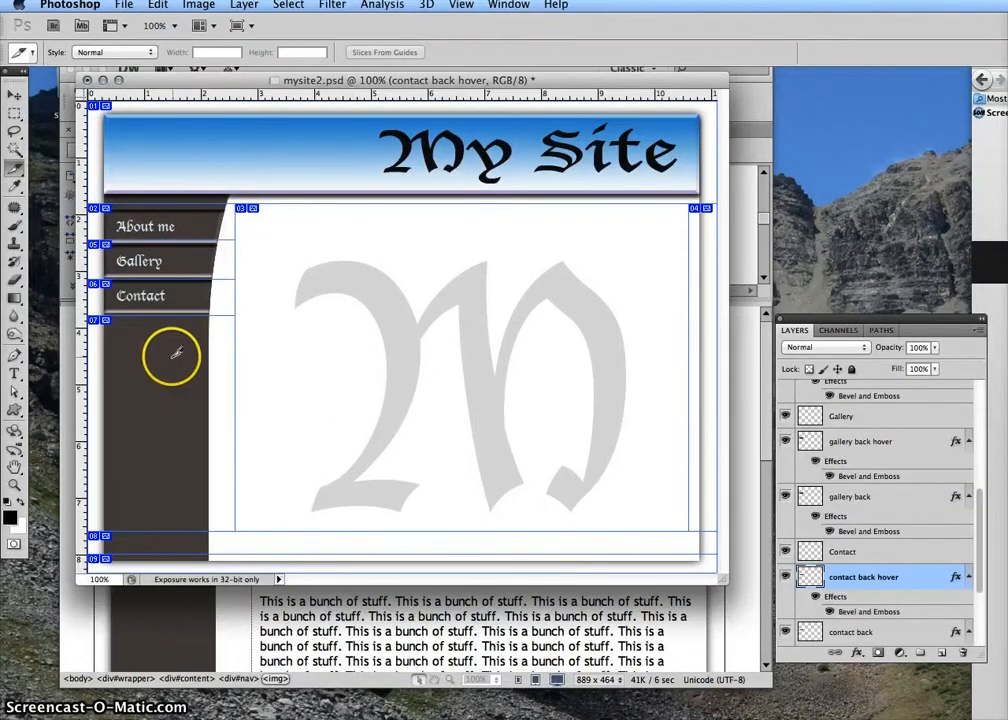
Hide the contact back hover, gallery back hover and about back hover layers so the buttons show their regular look.
left_click(785, 577)
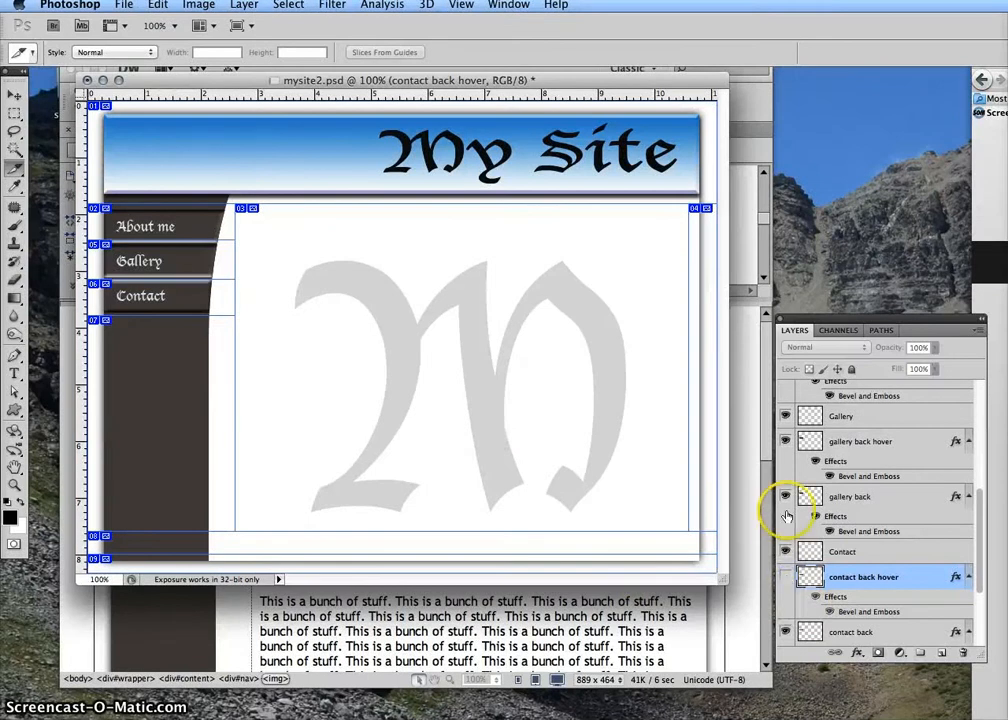
left_click(789, 441)
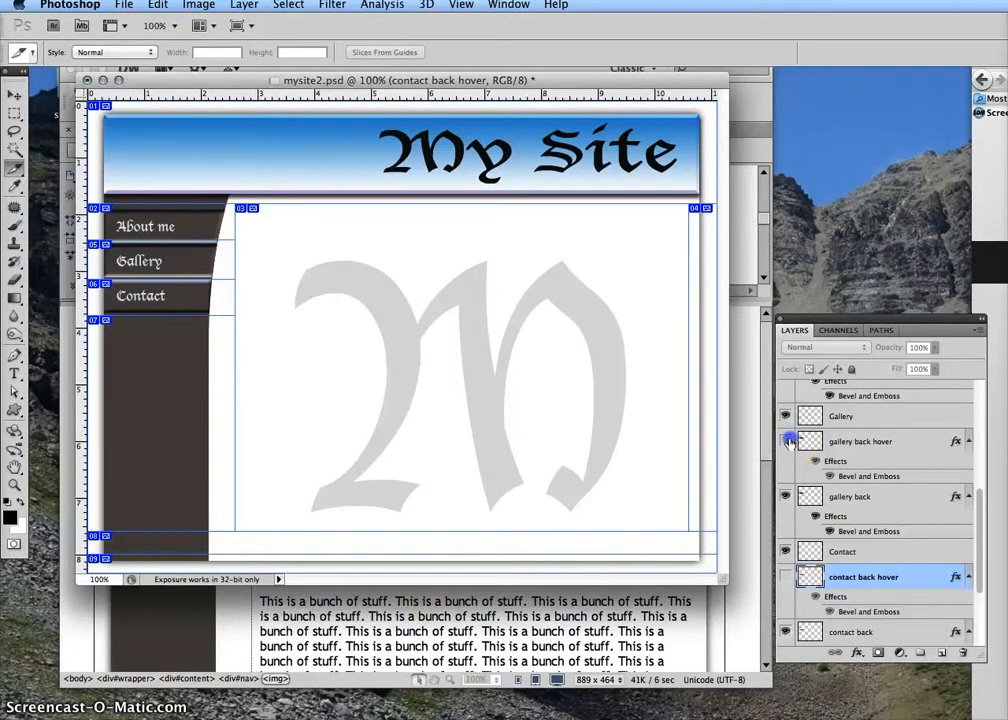
scroll(790, 450, "up", 2)
scroll(792, 455, "up", 2)
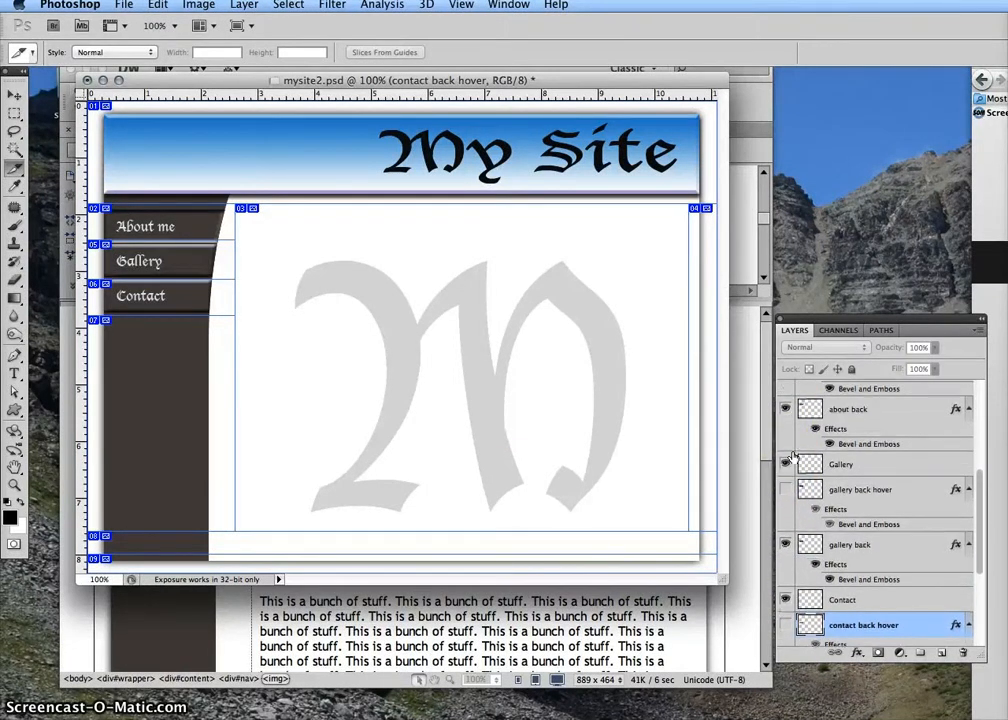
scroll(797, 408, "up", 2)
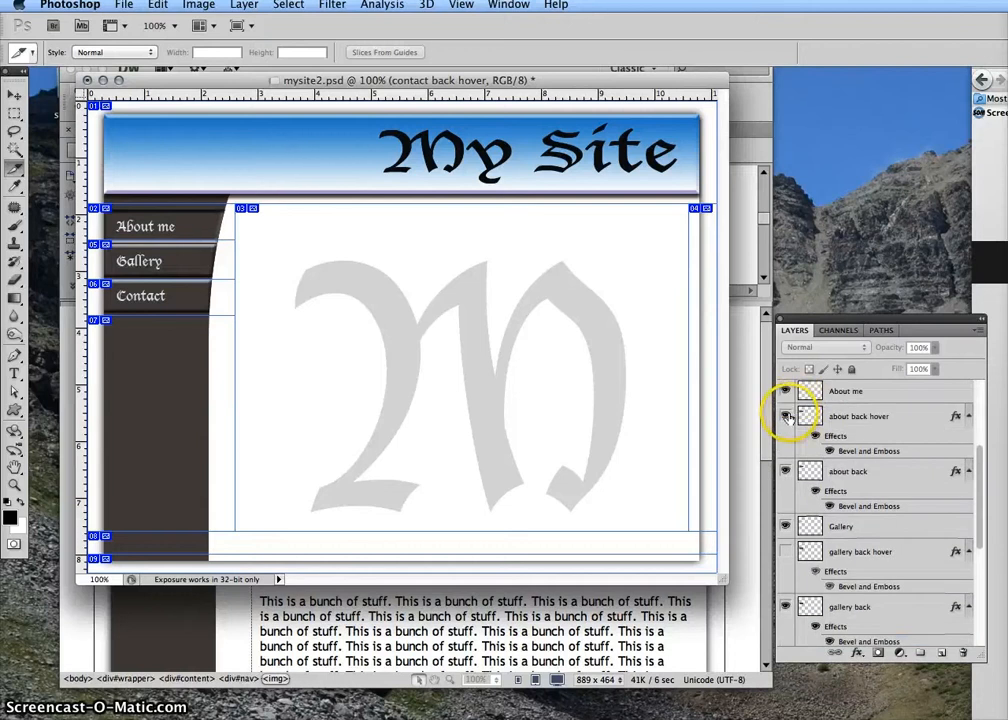
left_click(786, 416)
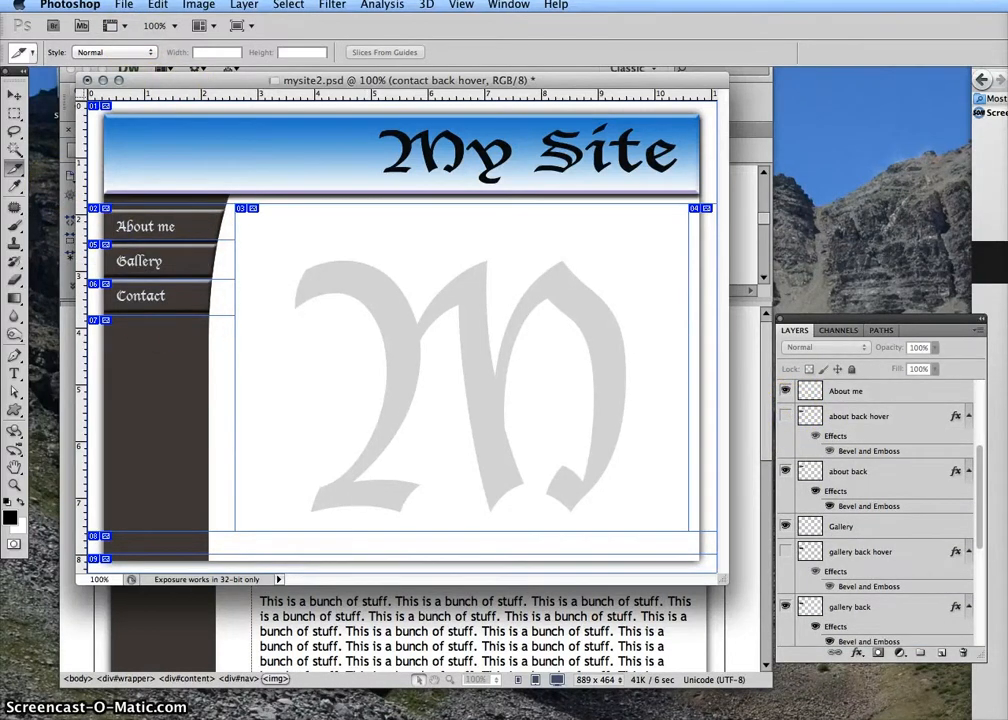
Start a Save for Web & Devices export with only the About me, Gallery and Contact button slices selected.
left_click(124, 5)
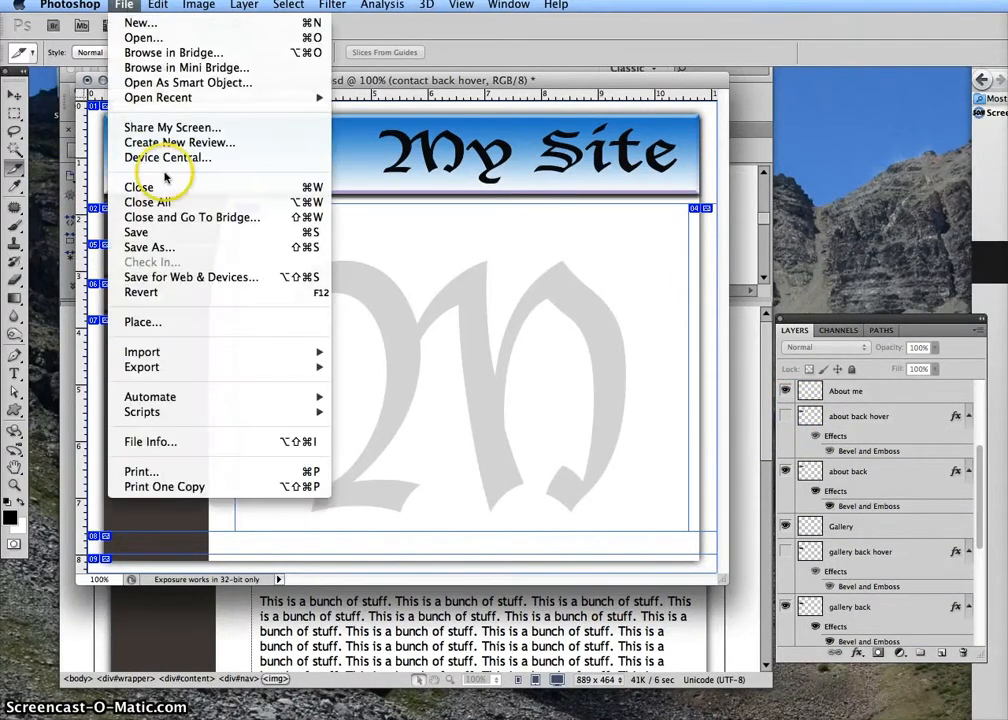
left_click(172, 279)
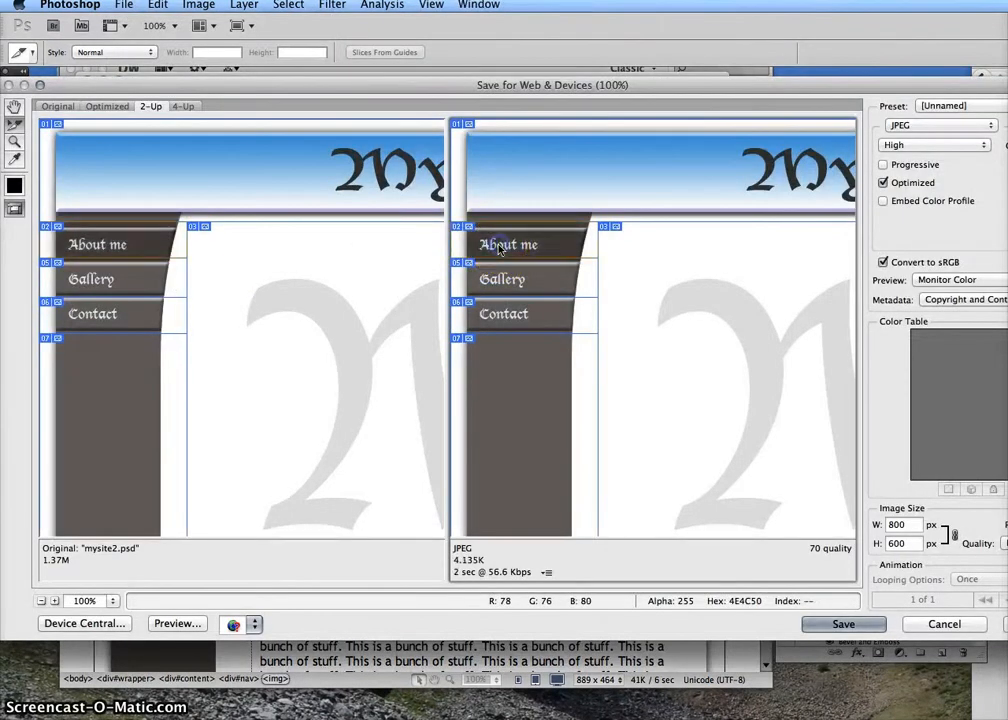
left_click(502, 280)
left_click(500, 316)
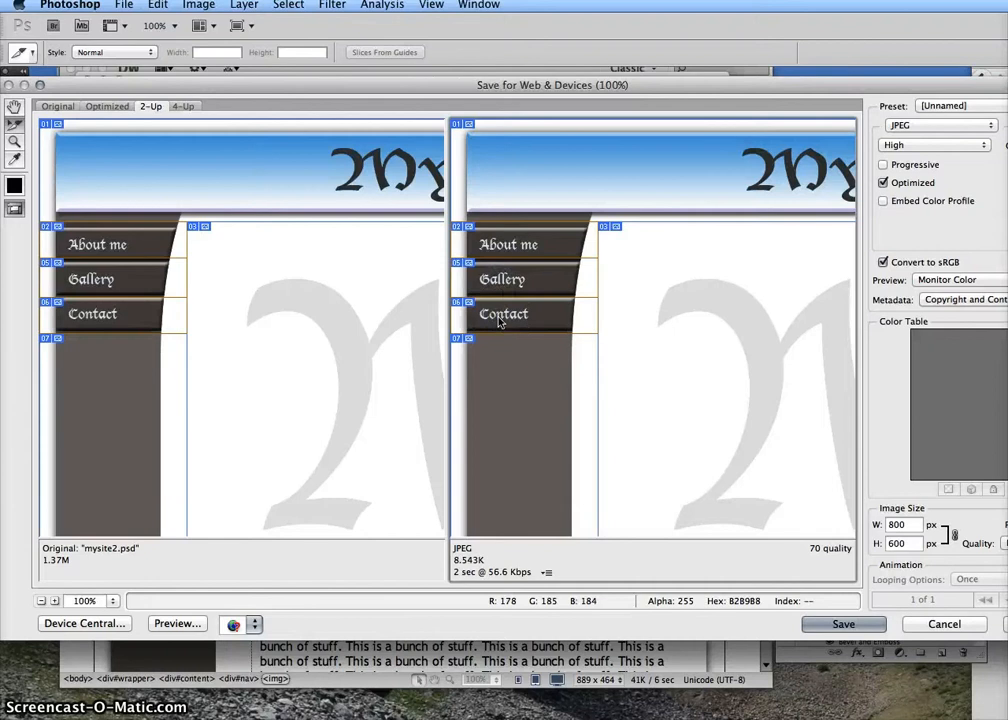
left_click(502, 376)
left_click(511, 320)
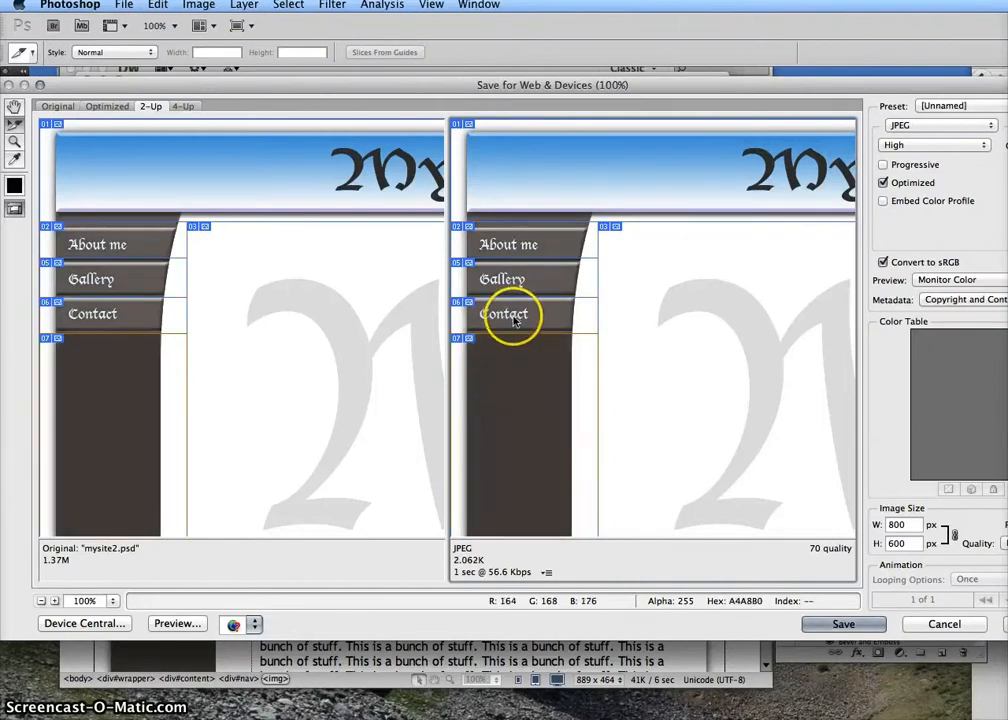
left_click(508, 275)
left_click(521, 243)
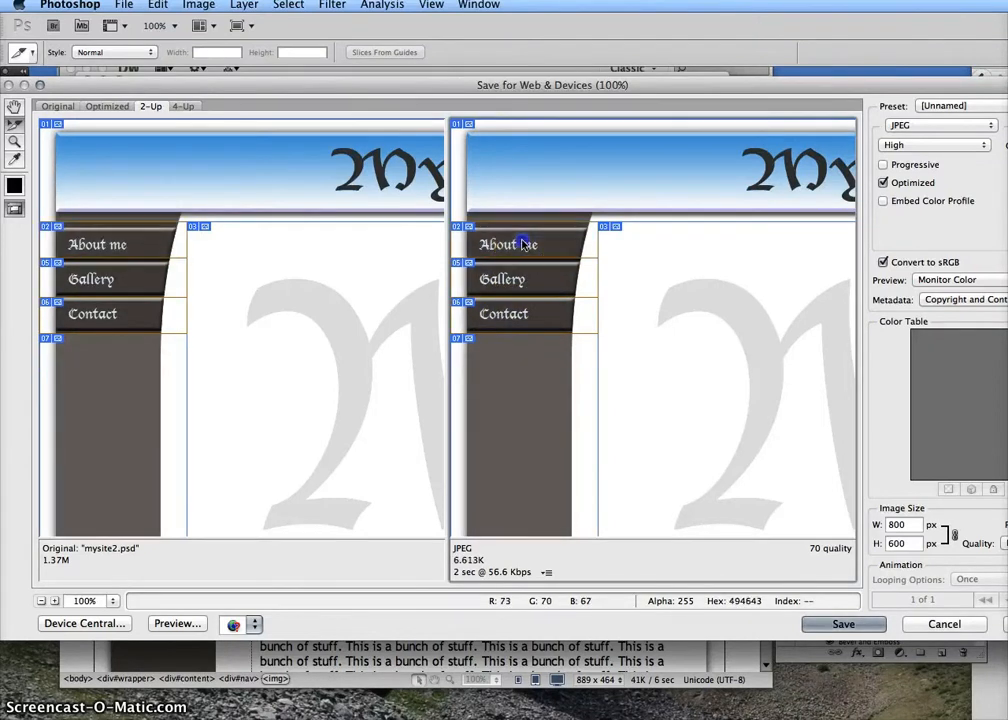
Name the optimized export nav-btn.jpg and save the selected slices as images in the mysite folder.
left_click(853, 622)
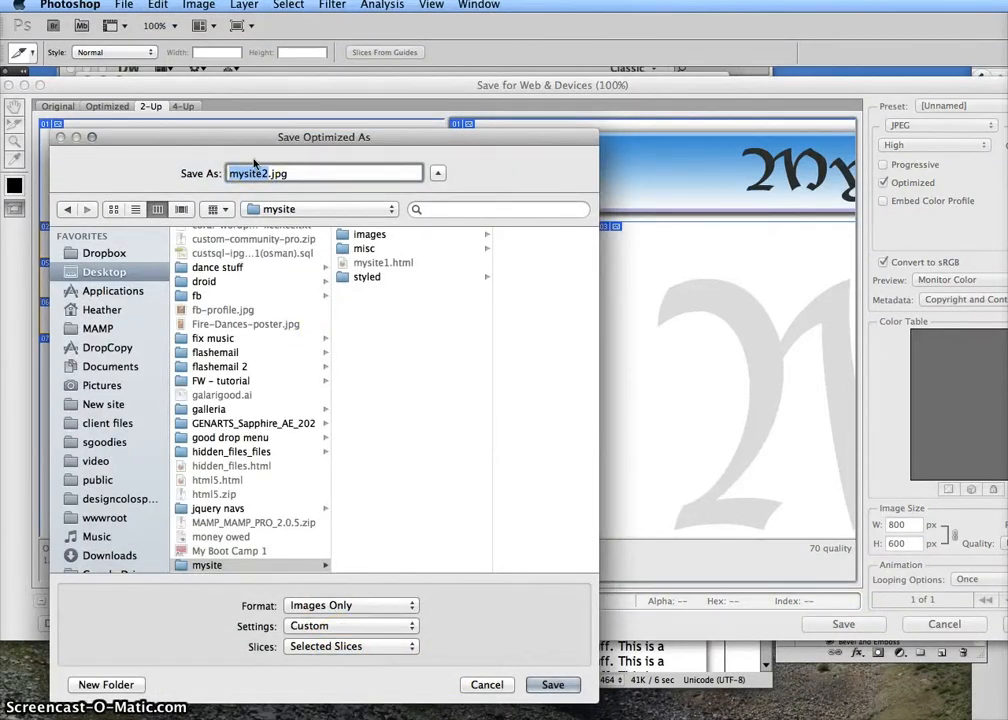
type("na")
type("v-regu")
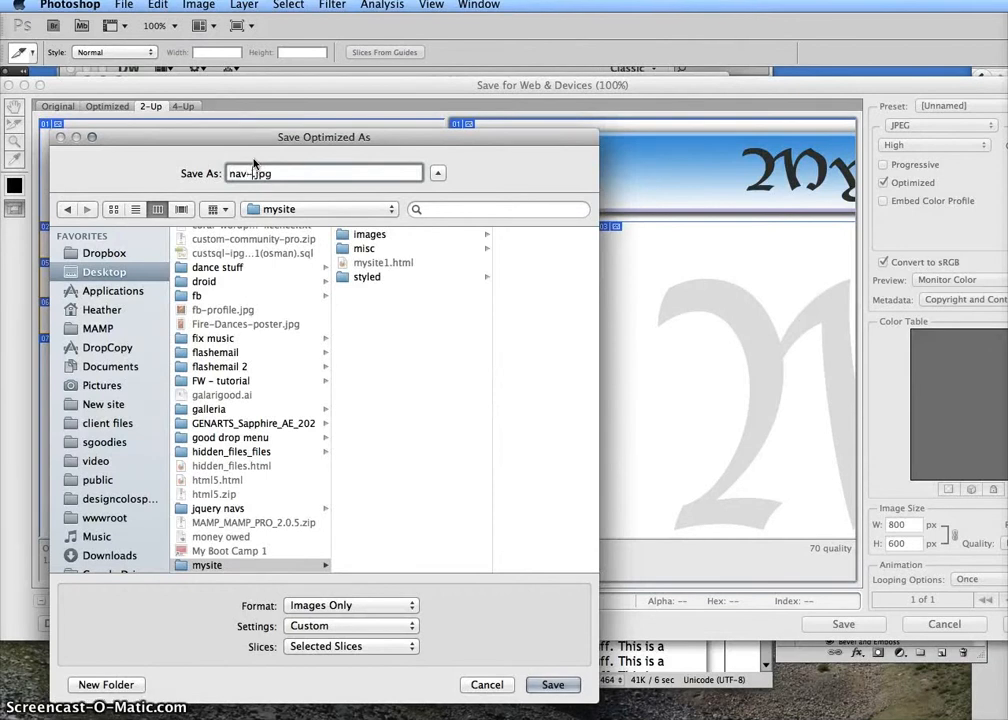
key("BackSpace")
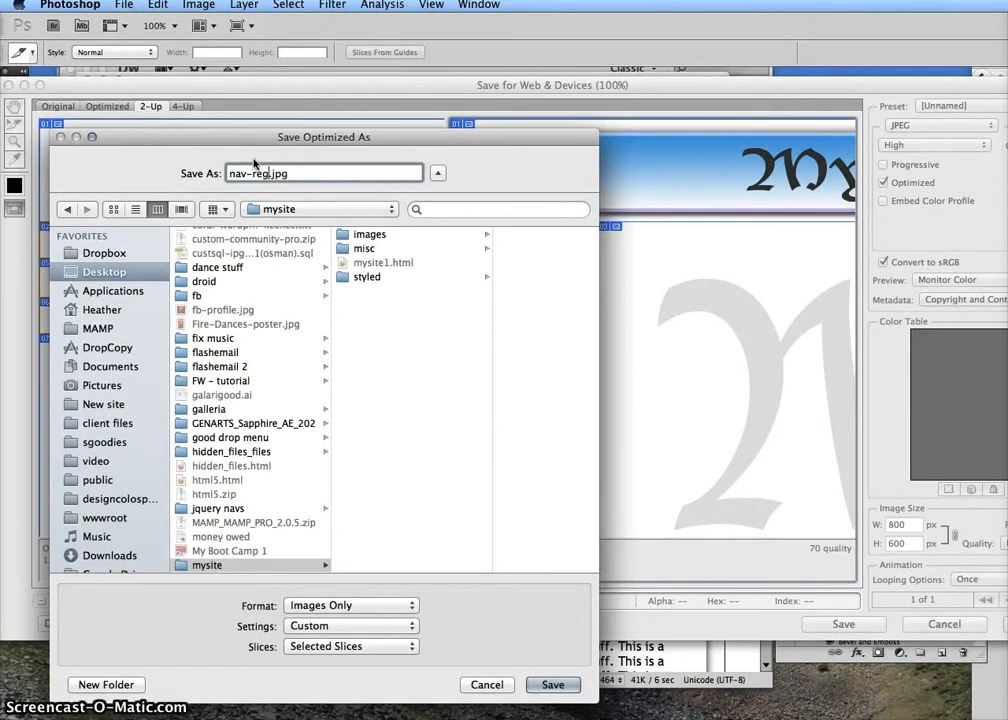
key("BackSpace")
type("btn")
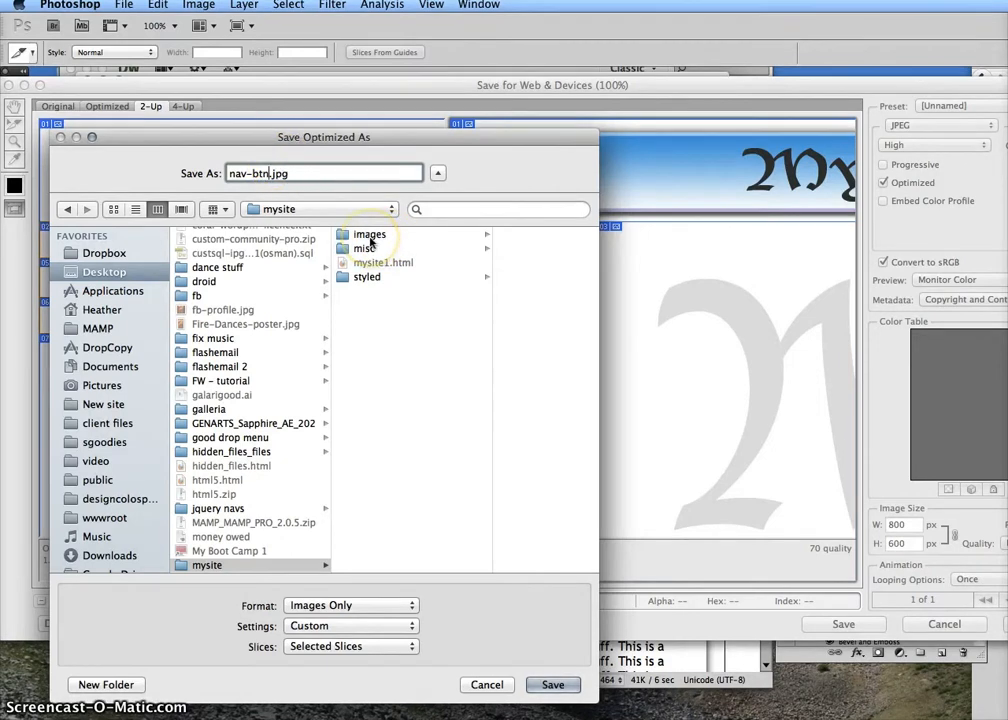
left_click(555, 685)
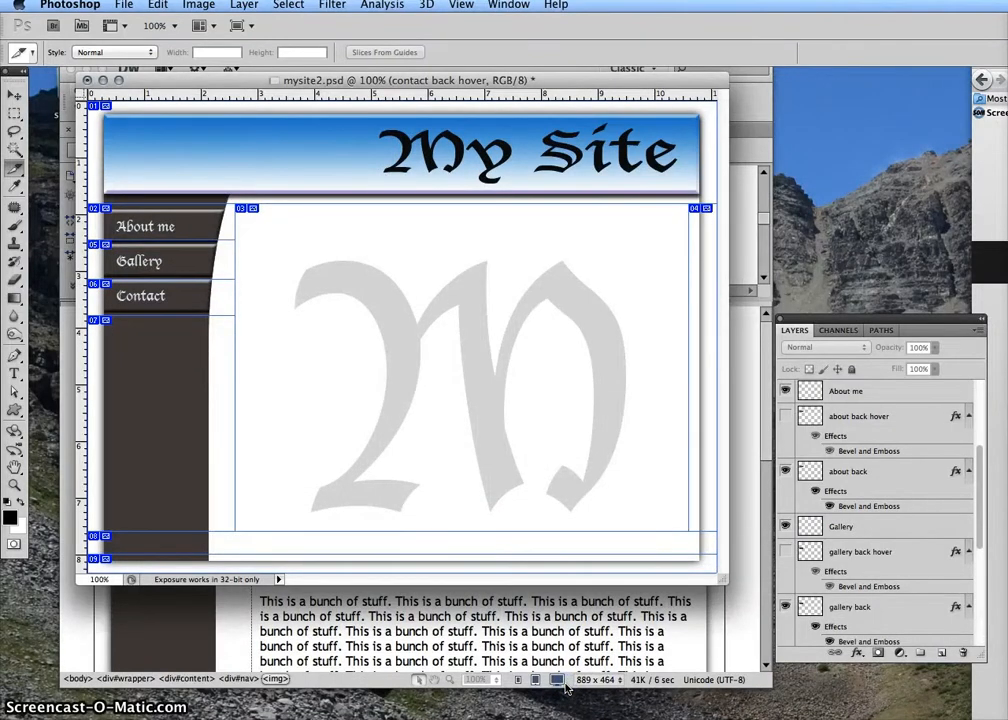
Switch to Dreamweaver and delete the Contact, Gallery and About me images from the nav div of mysite1.html.
left_click(480, 618)
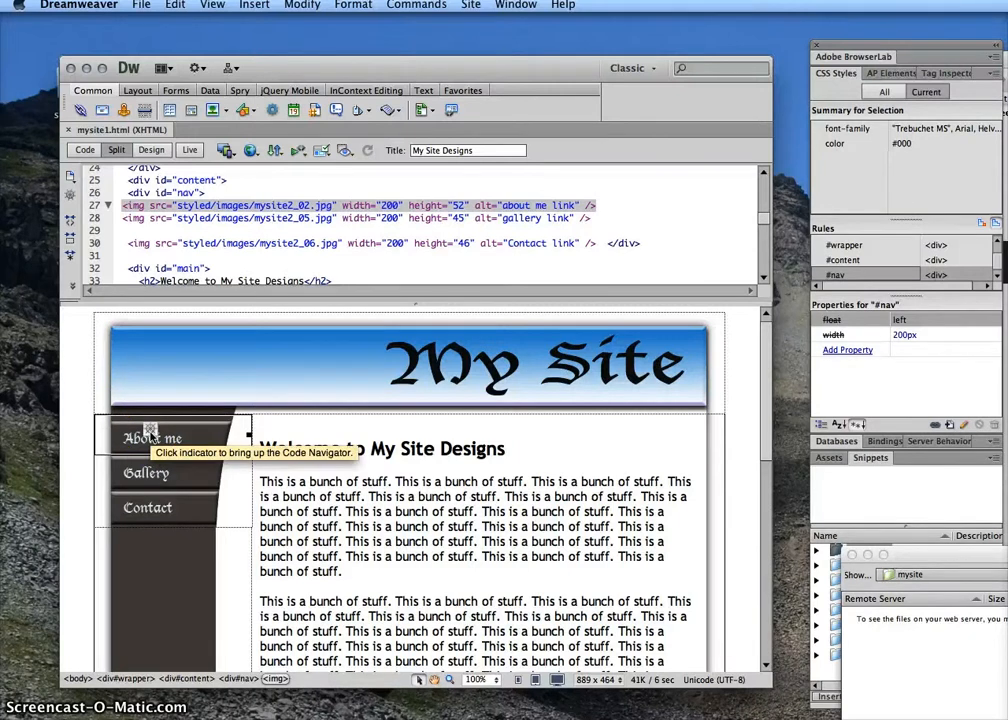
left_click(148, 508)
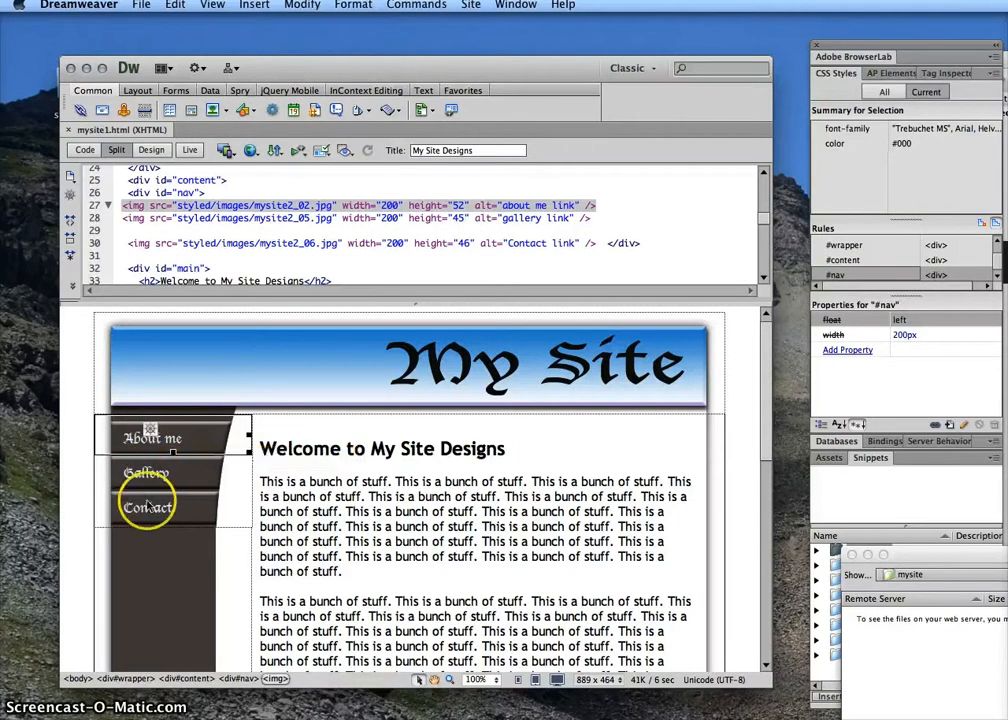
key("Delete")
left_click(137, 480)
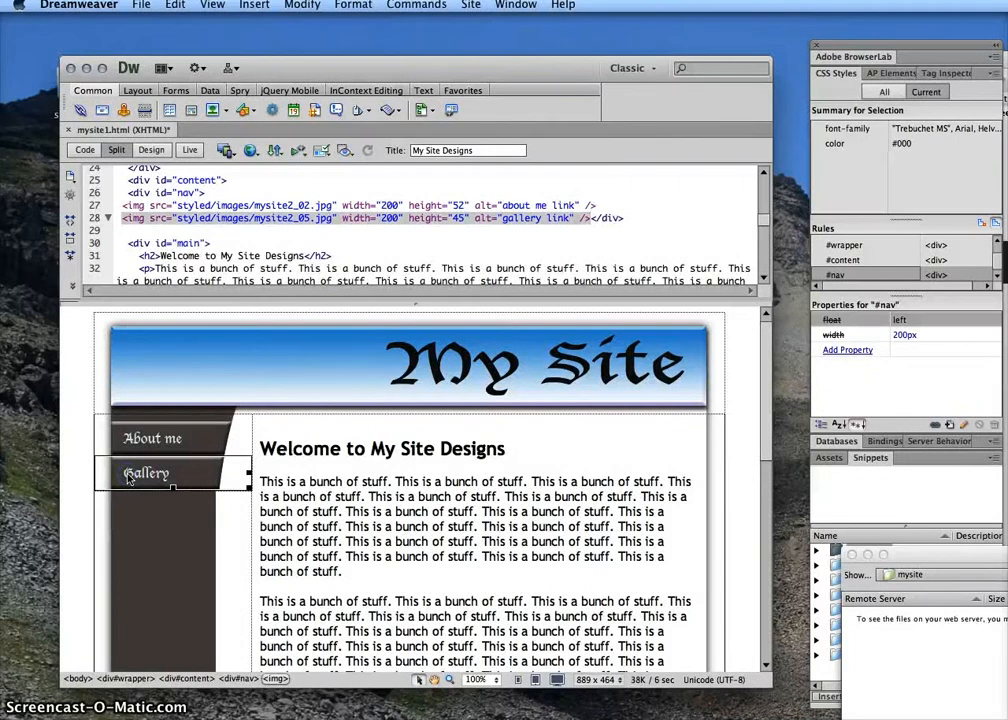
key("Delete")
left_click(132, 440)
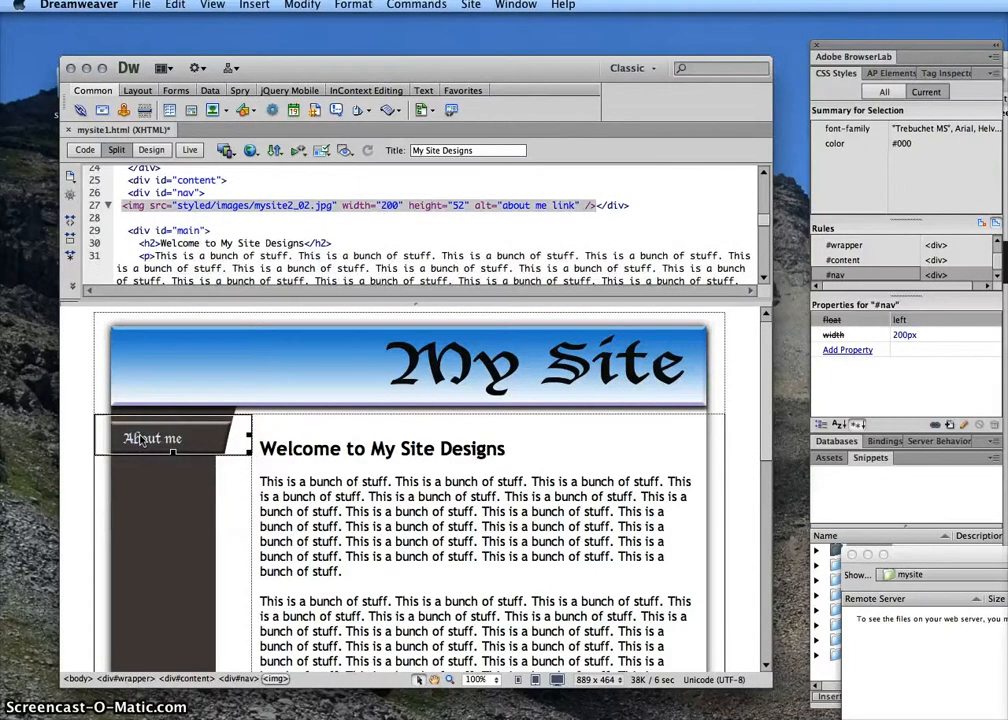
key("Delete")
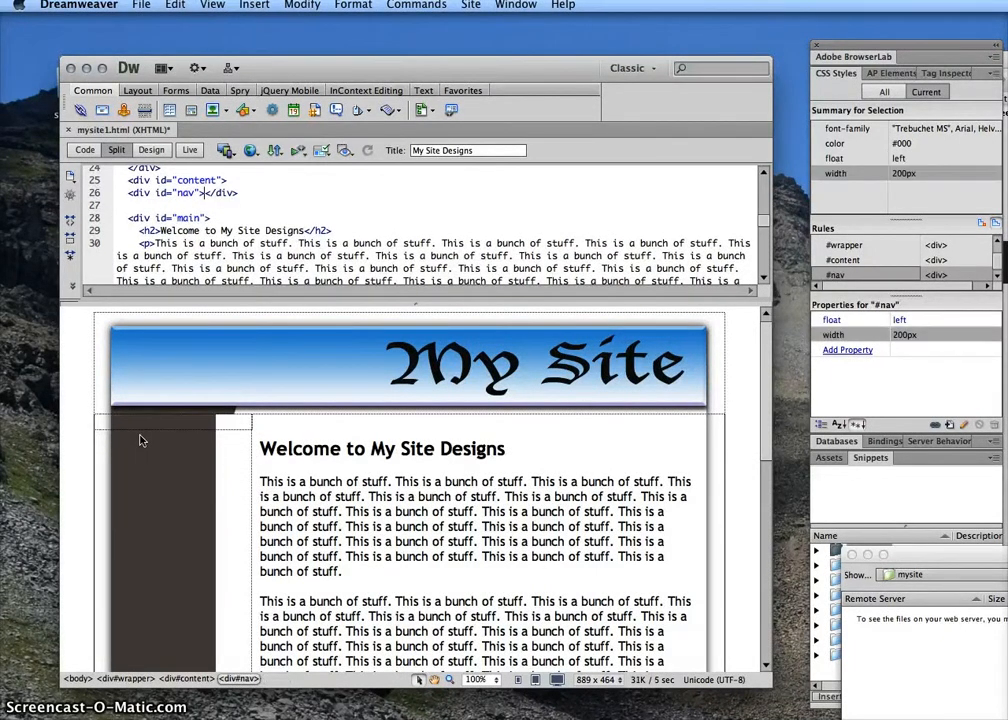
Start inserting a rollover image in the empty nav div, keeping the rollover image preloaded.
left_click(127, 425)
left_click(254, 4)
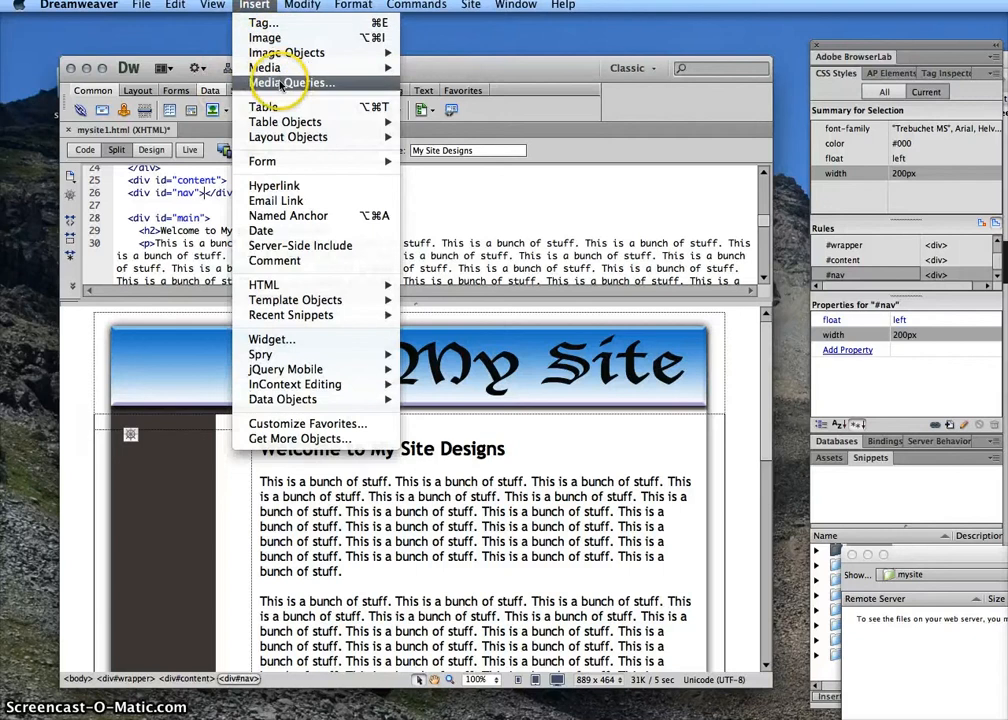
mouse_move(280, 125)
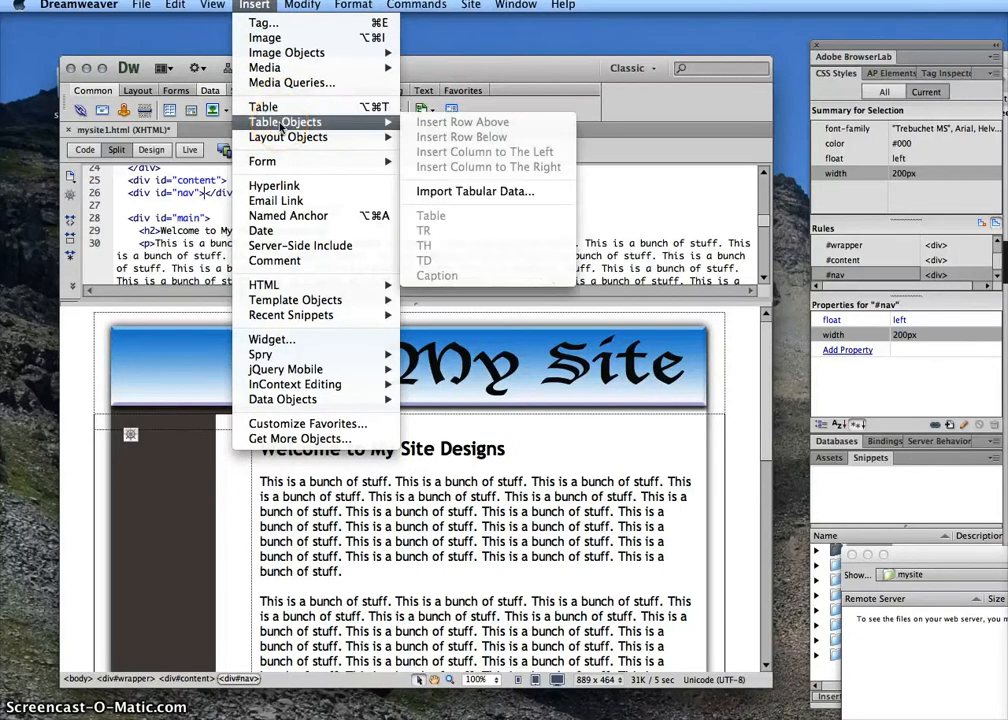
mouse_move(270, 55)
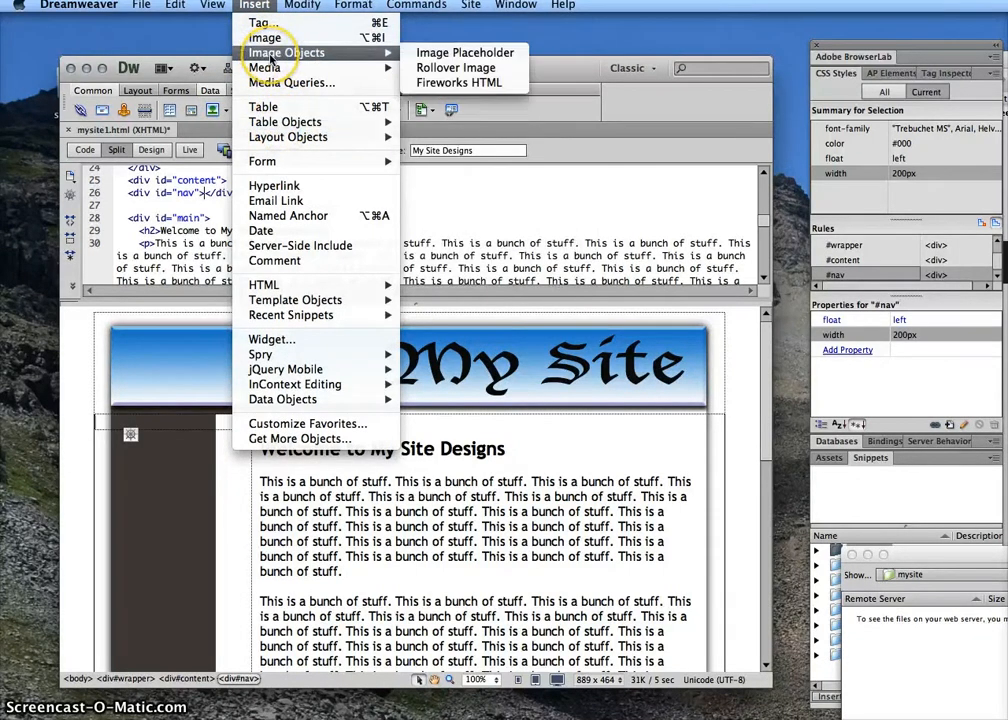
left_click(441, 70)
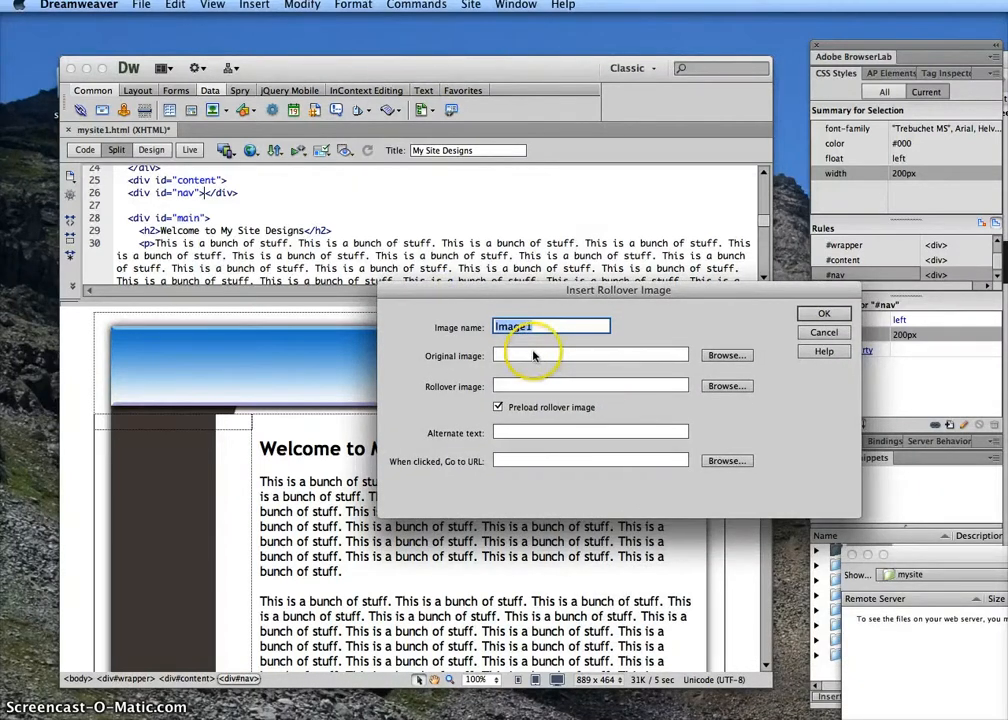
left_click(499, 408)
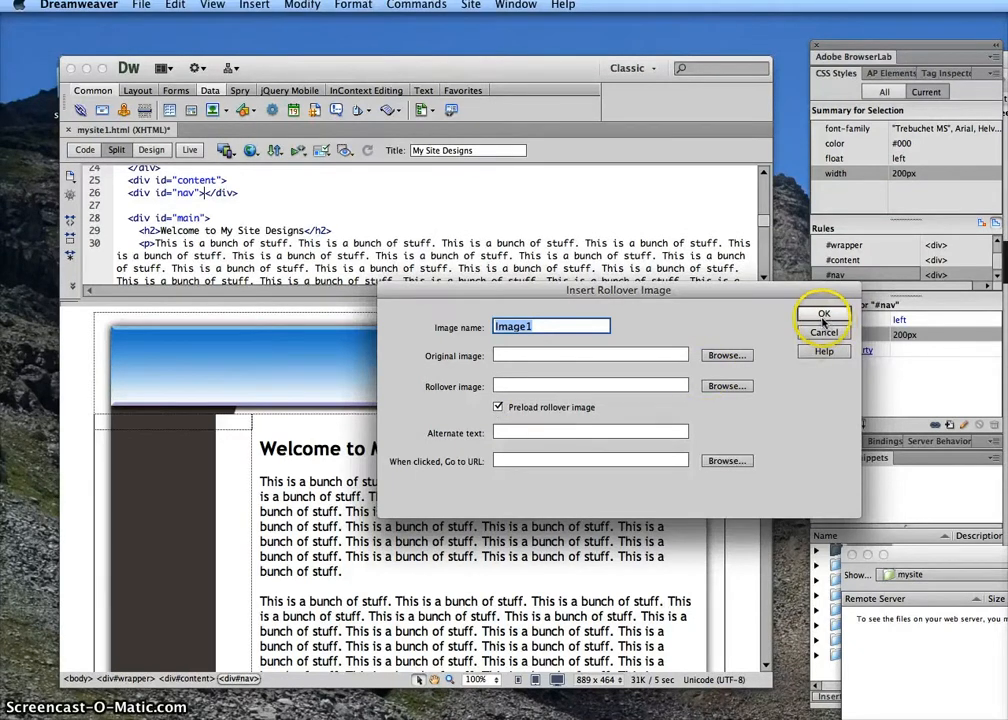
Set nav-btn_02.jpg from the mysite images folder as the original image of the rollover.
left_click(727, 357)
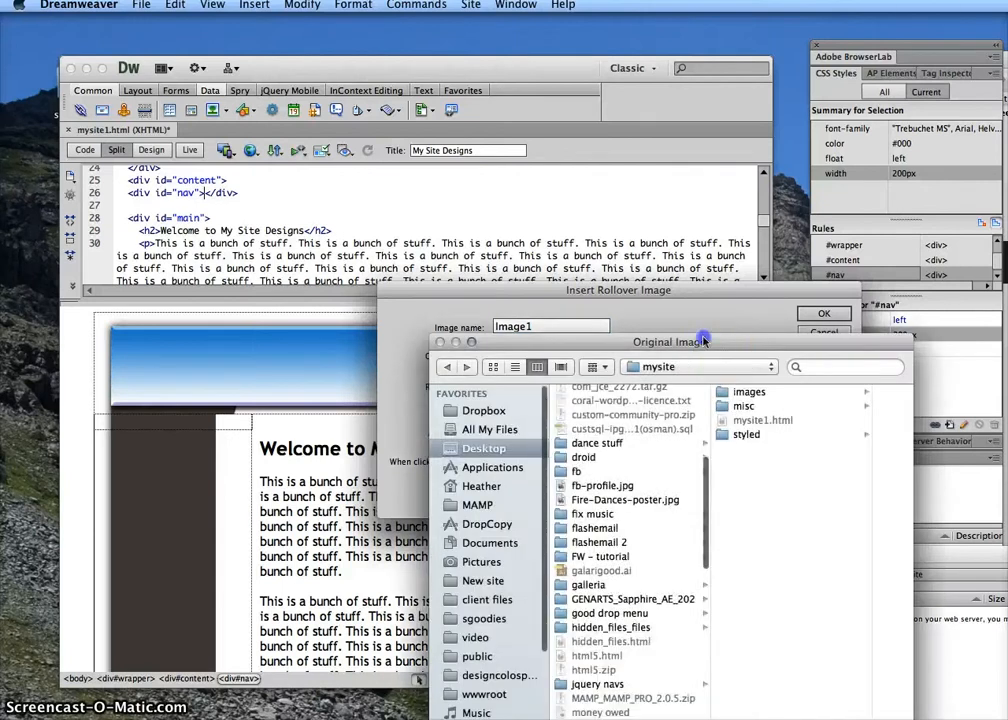
left_click_drag(704, 333, 679, 305)
left_click(722, 358)
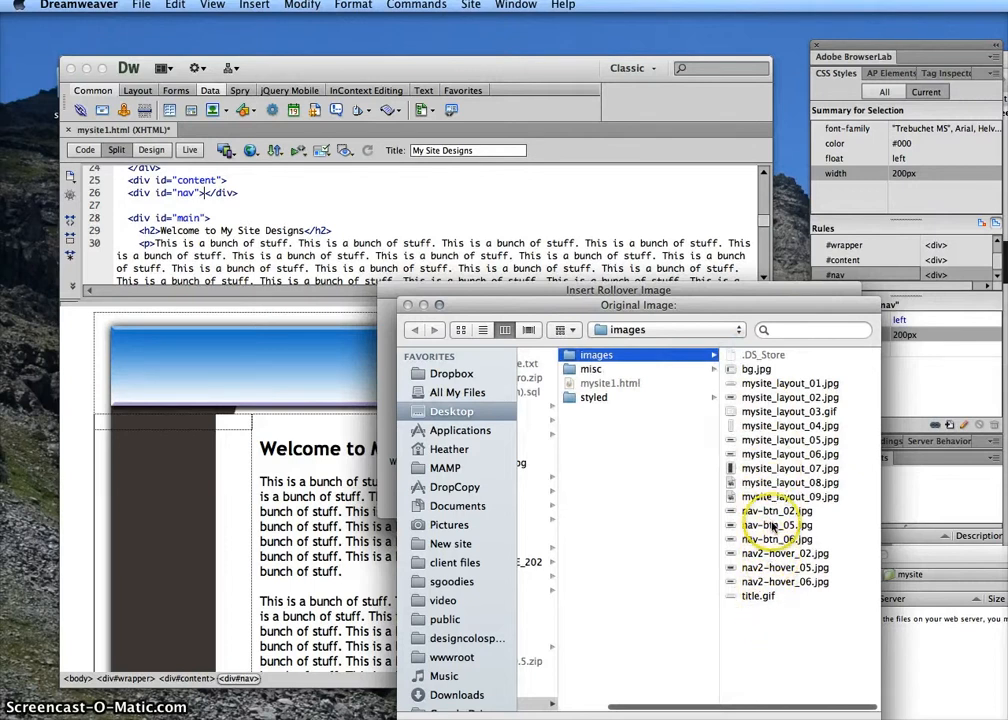
left_click(774, 511)
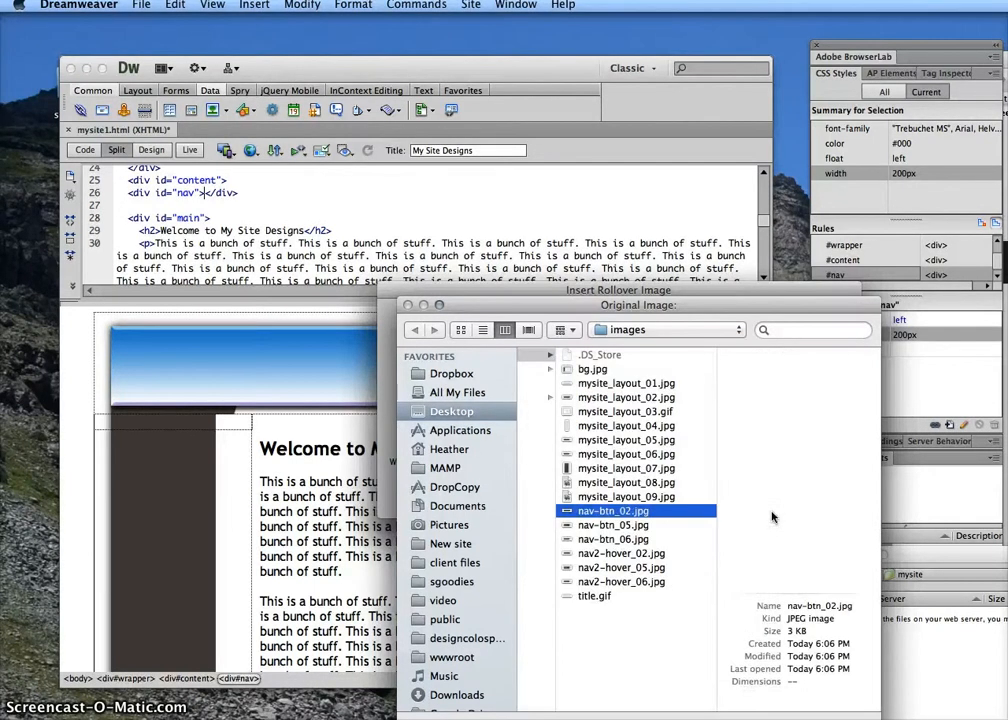
left_click(784, 459)
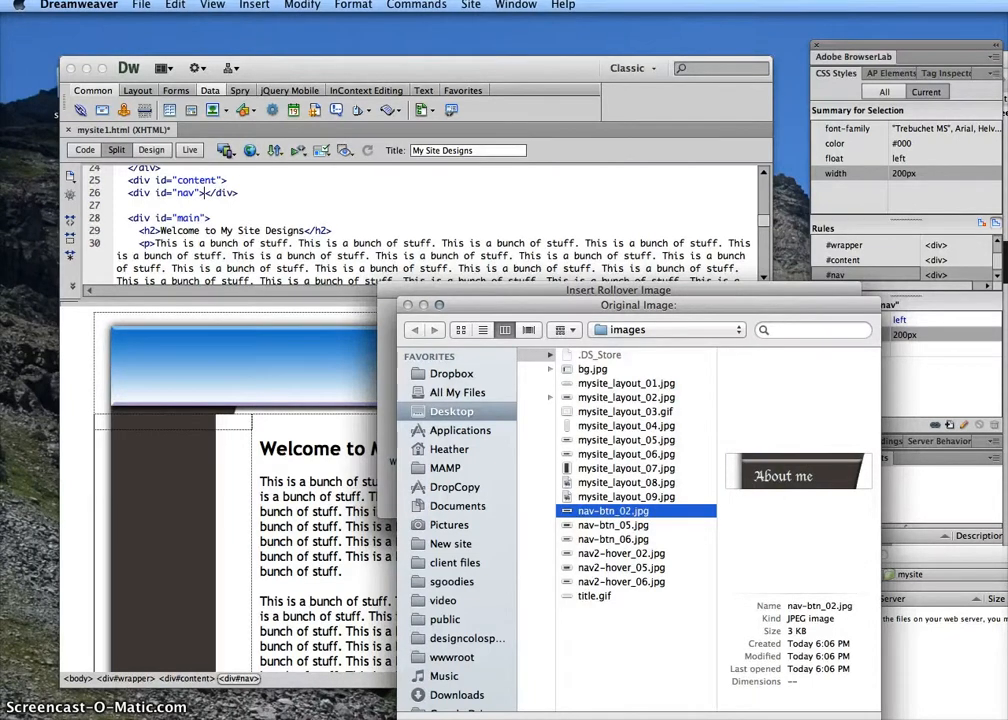
left_click_drag(625, 292, 645, 115)
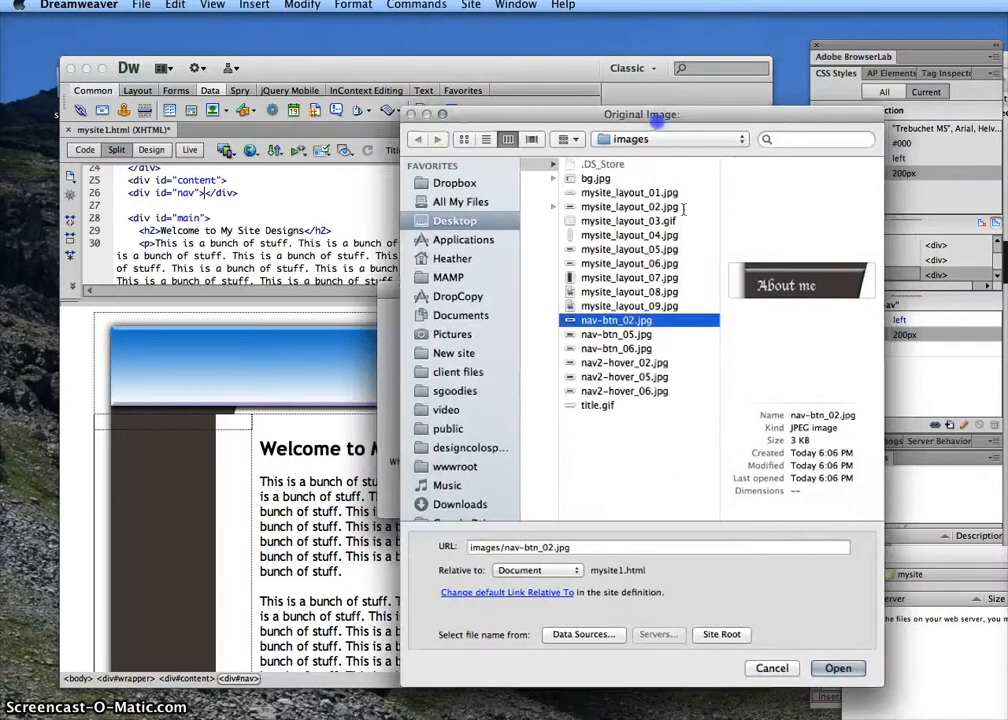
left_click(838, 668)
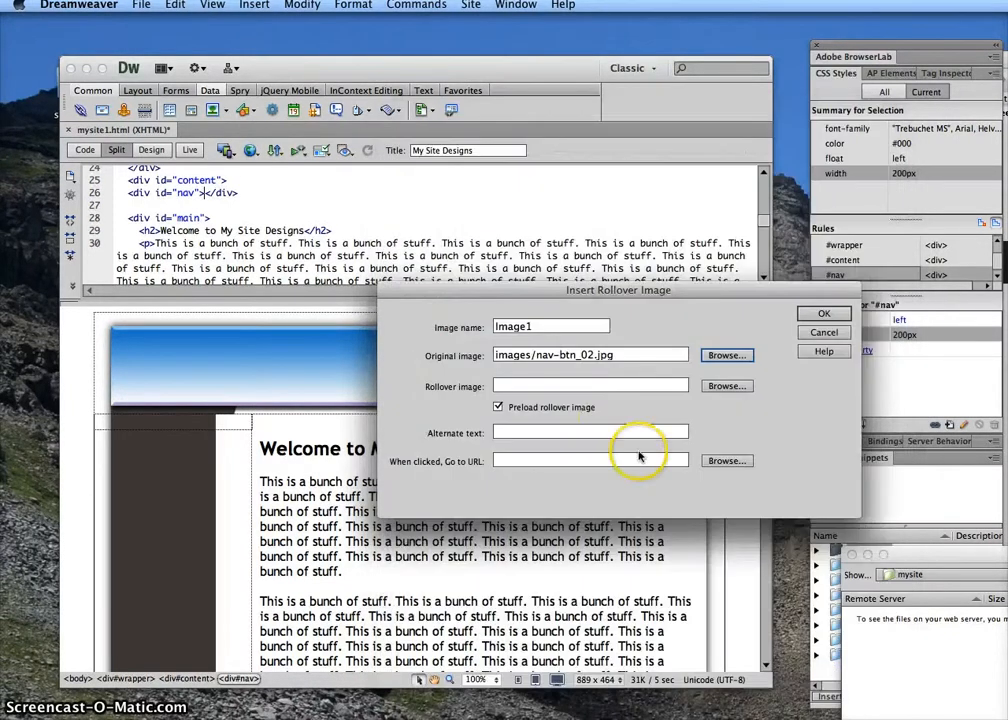
Set nav2-hover_02.jpg from the images folder as the rollover image.
left_click(727, 387)
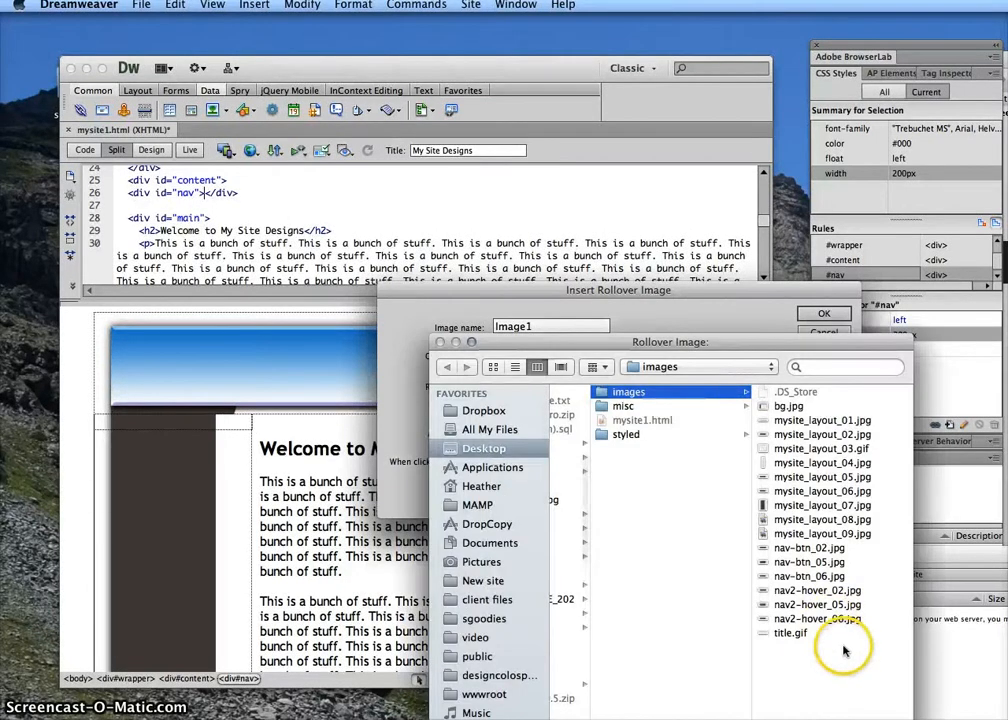
left_click(816, 592)
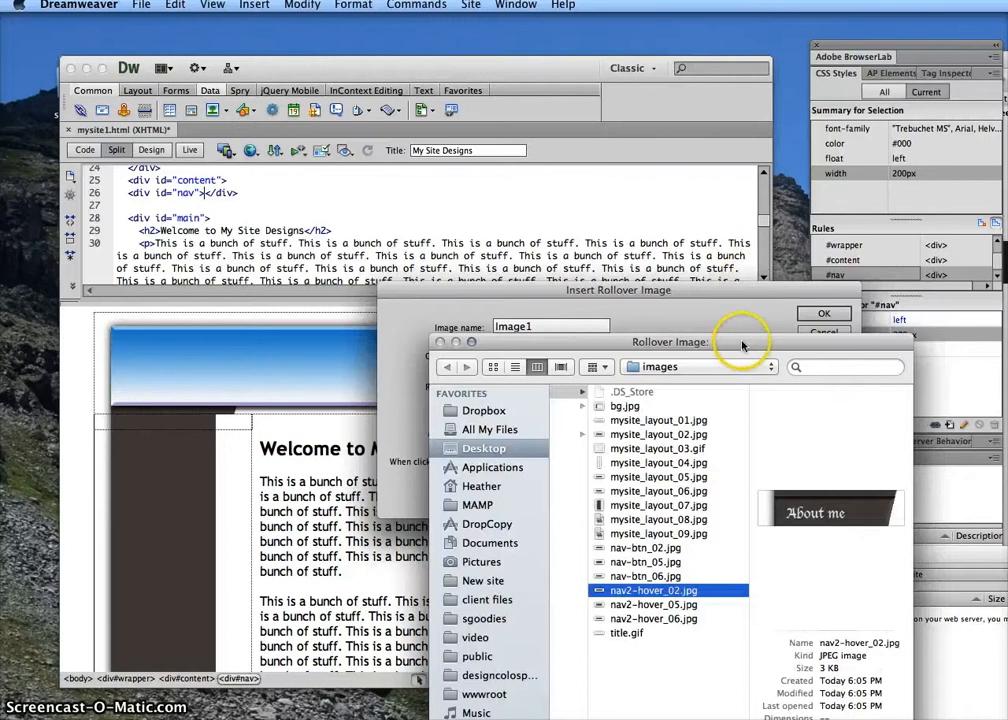
left_click_drag(742, 345, 710, 133)
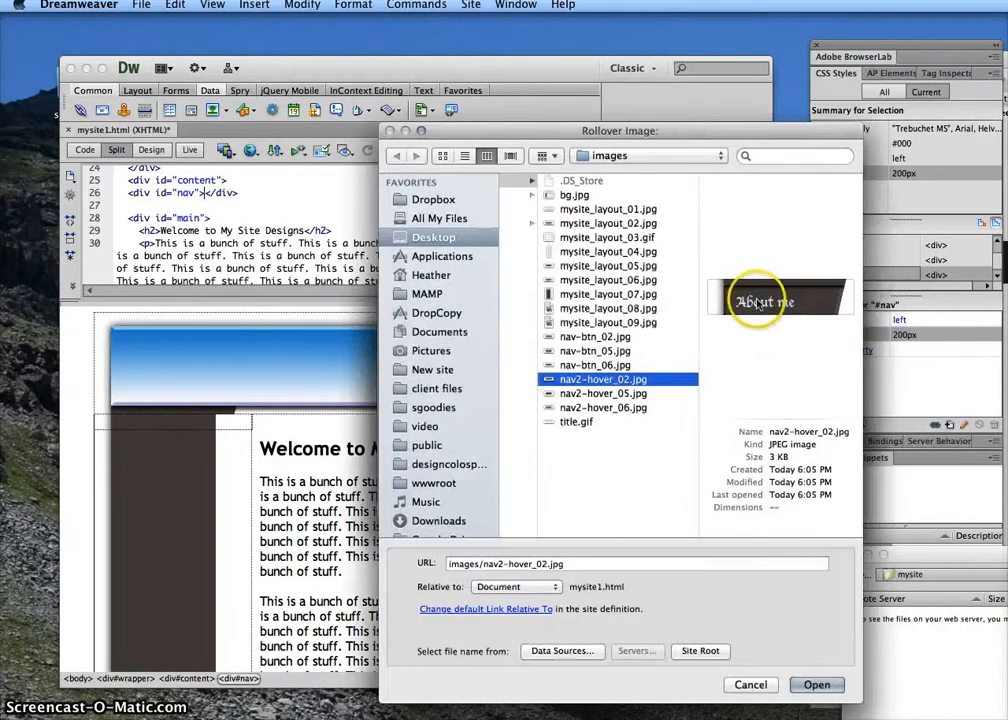
left_click(817, 684)
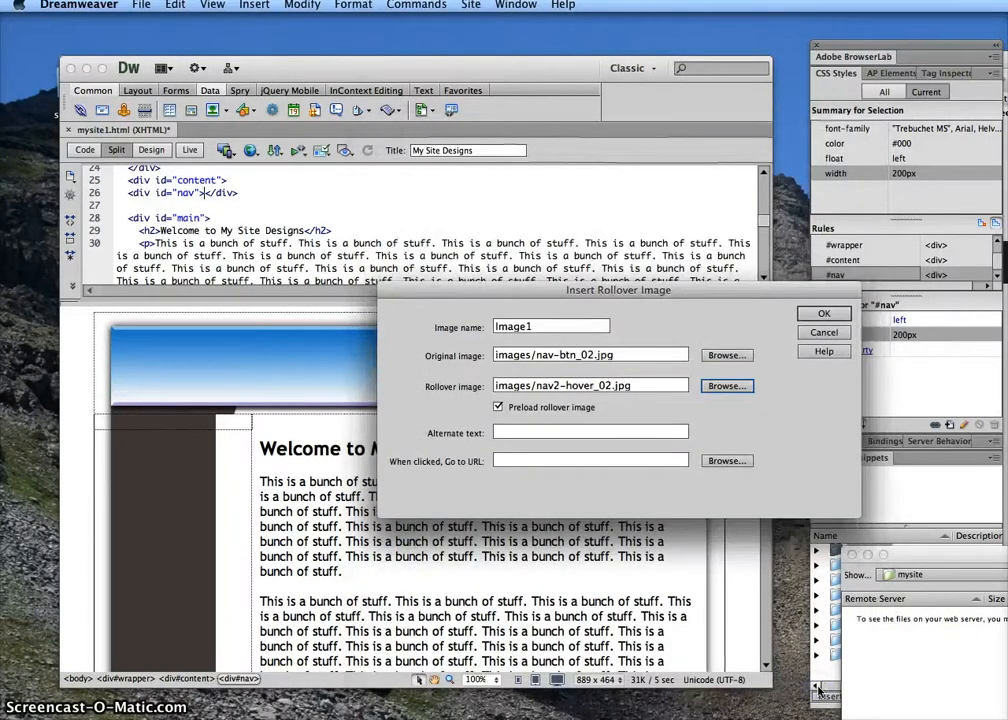
Set the rollover's alternate text to About Me and its link URL to about.html, and insert it in the nav div.
left_click(535, 426)
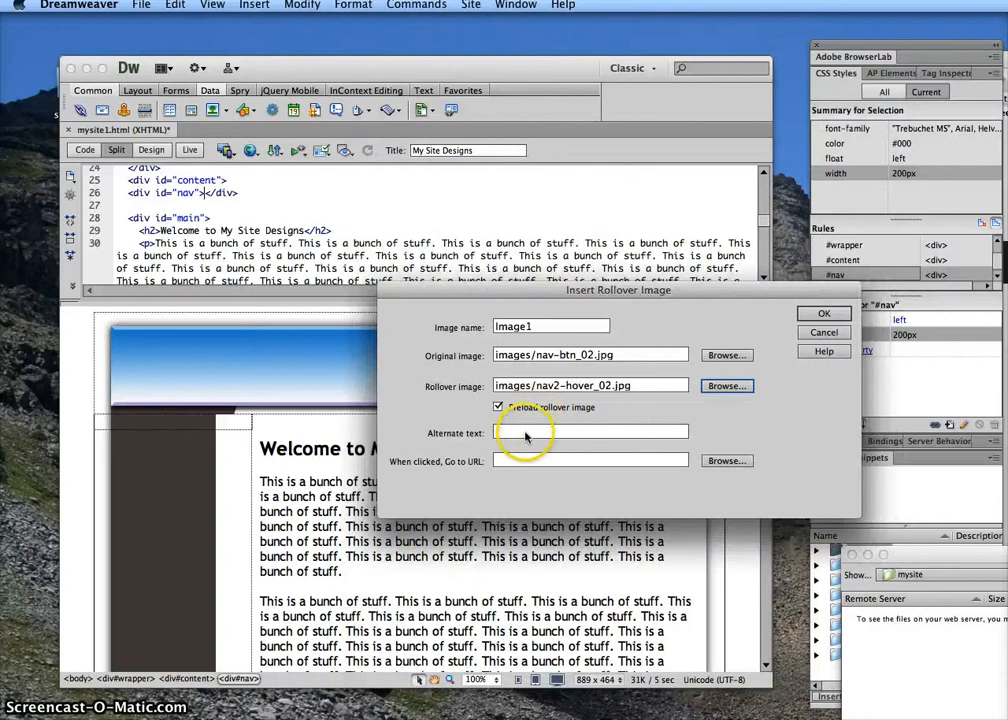
left_click(525, 435)
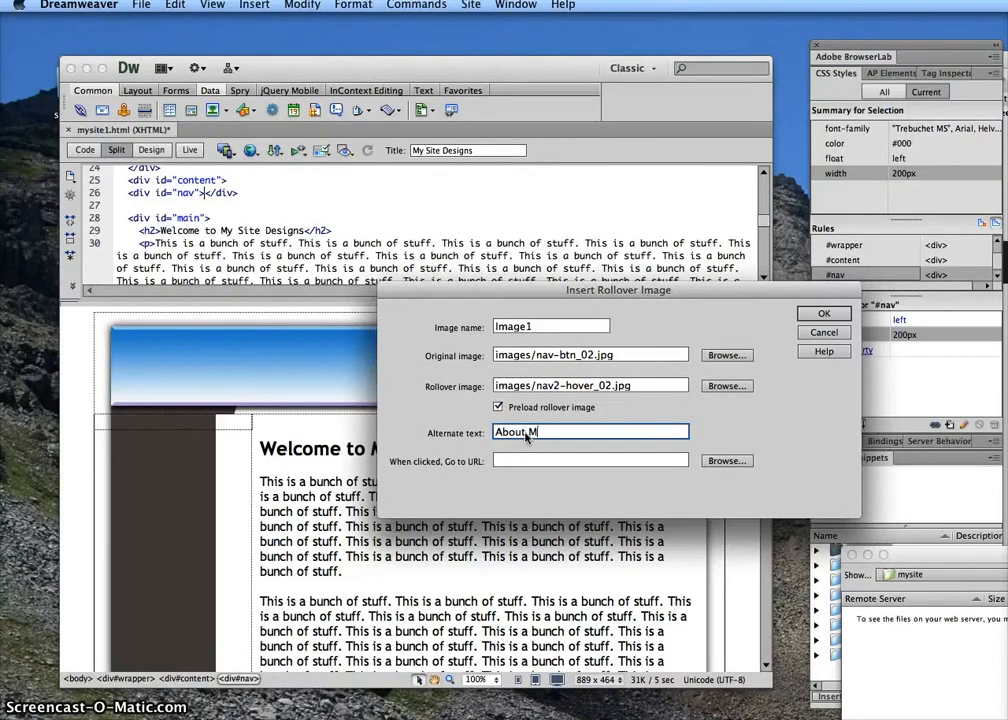
left_click(586, 463)
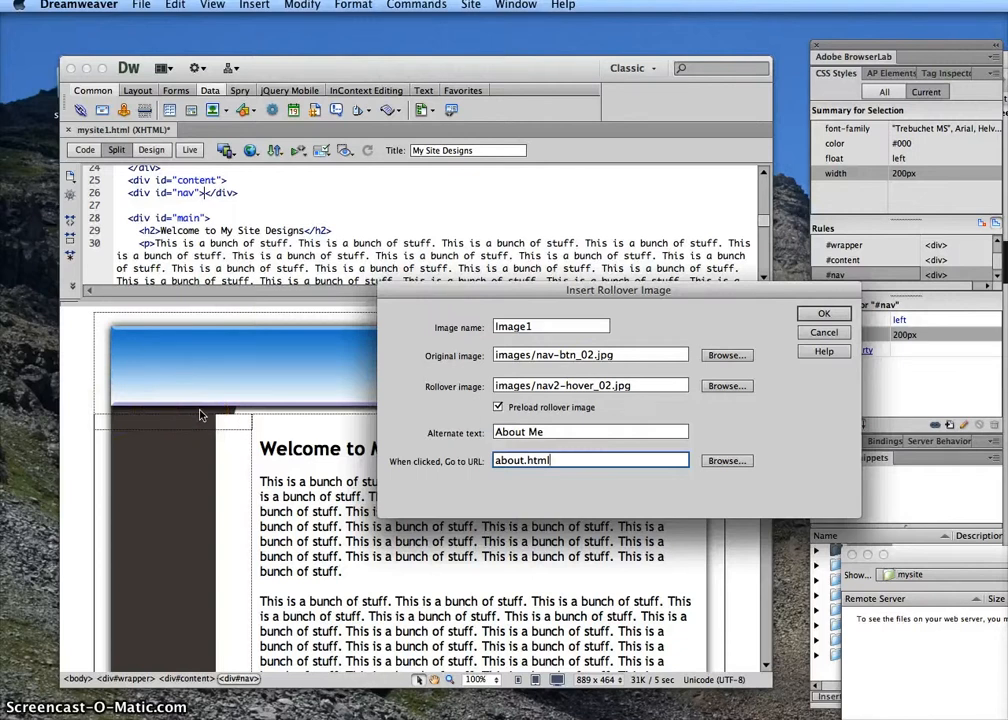
left_click(820, 316)
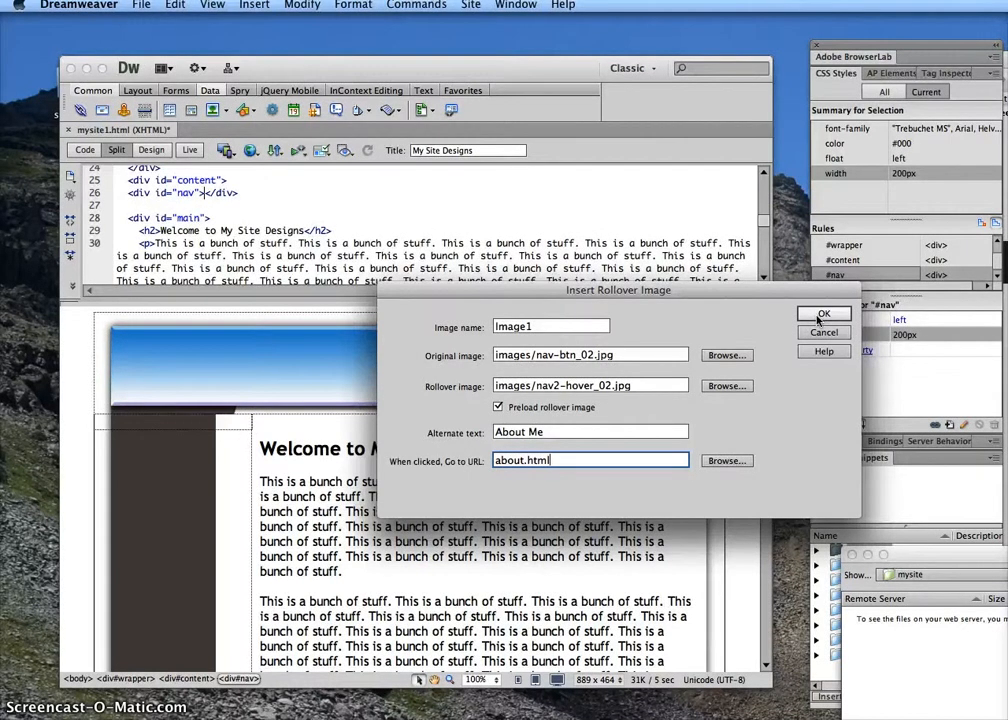
left_click(820, 316)
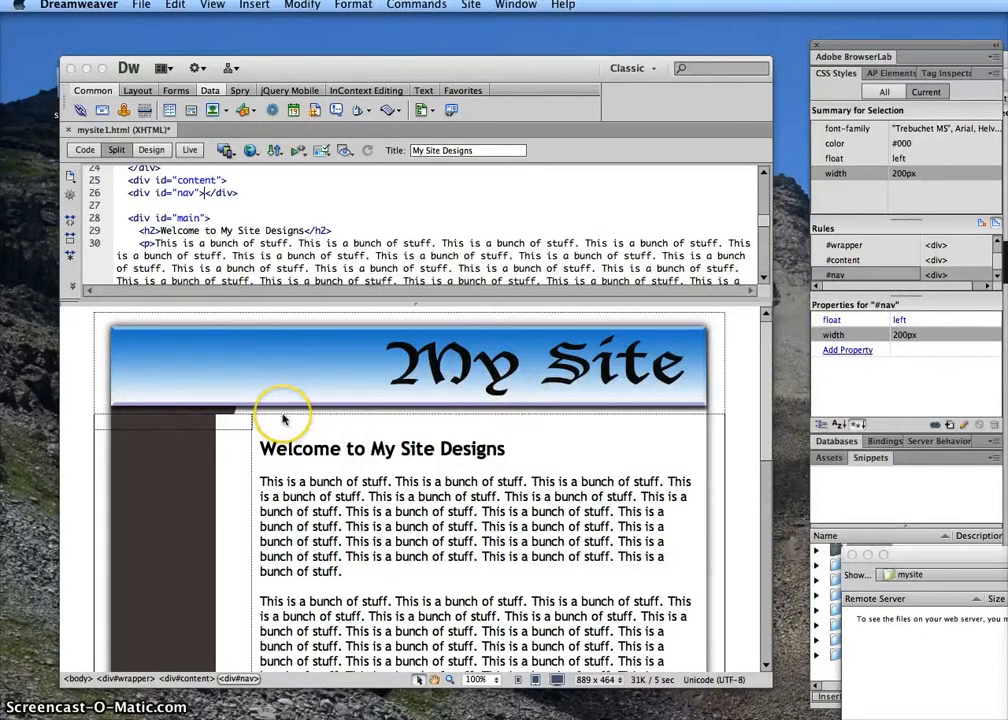
left_click(246, 422)
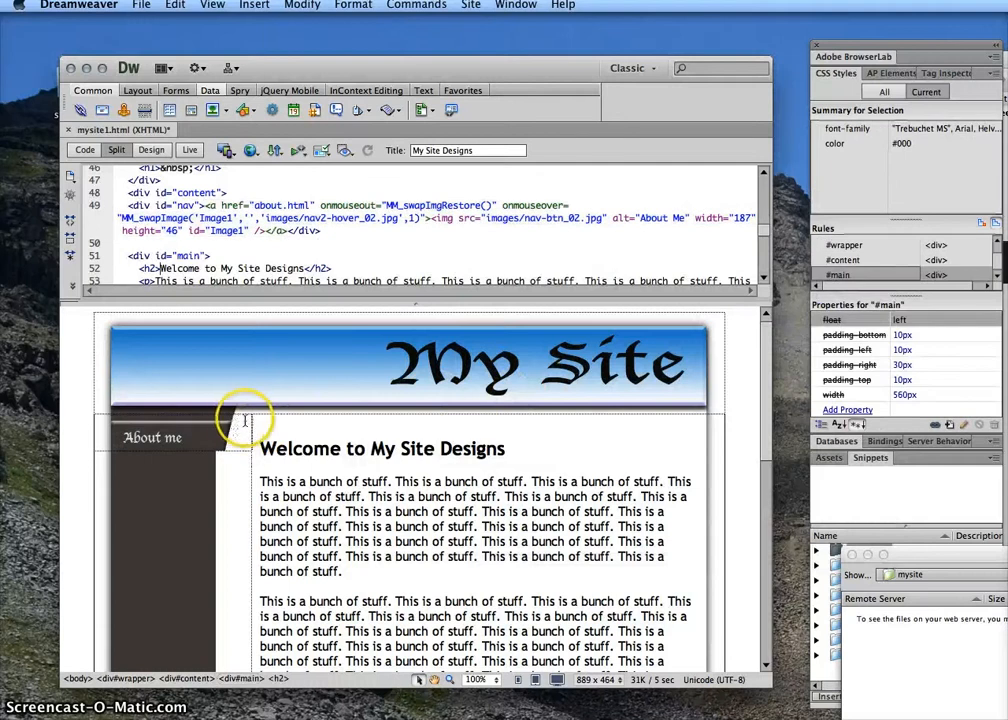
Examine the About me rollover's link code, including its onmouseout and onmouseover image swap calls.
left_click(186, 440)
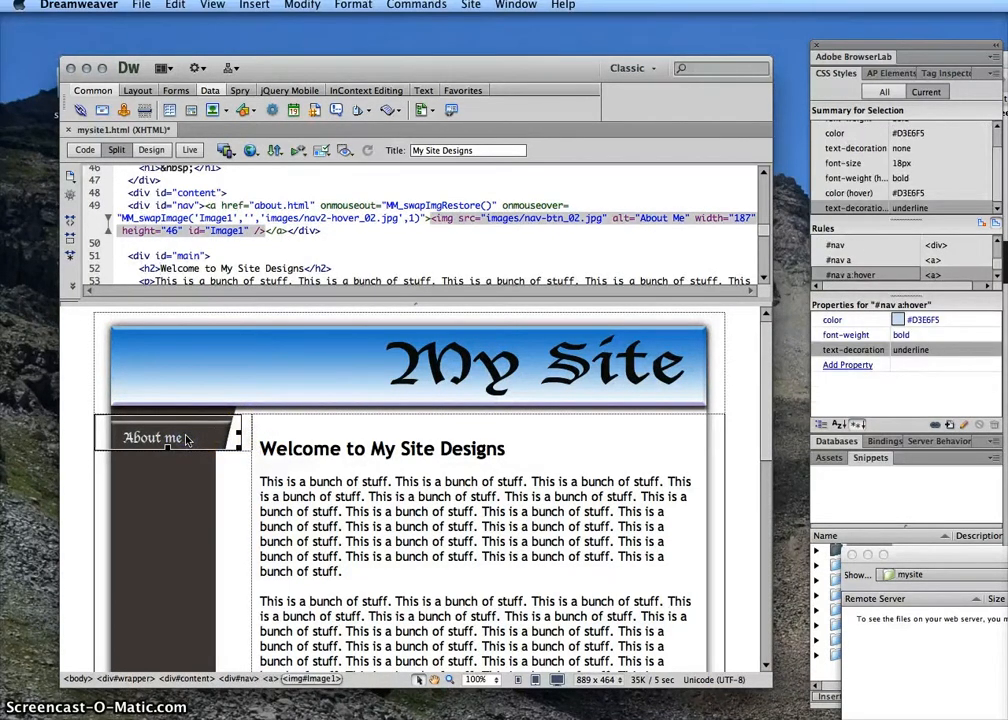
left_click(408, 217)
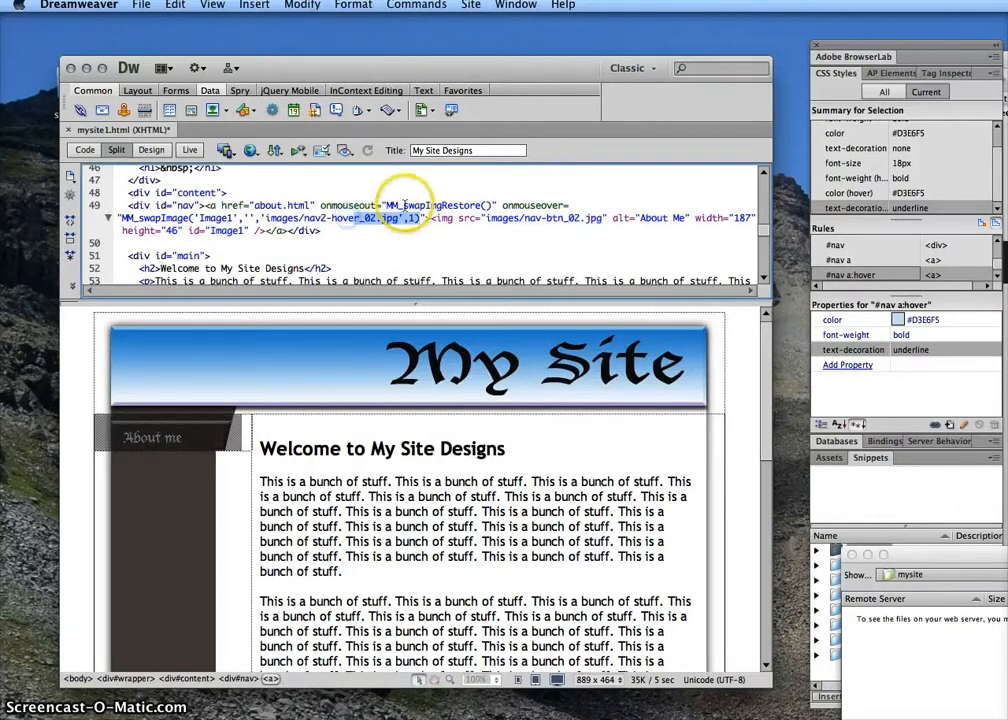
left_click(345, 205)
left_click_drag(345, 205, 490, 218)
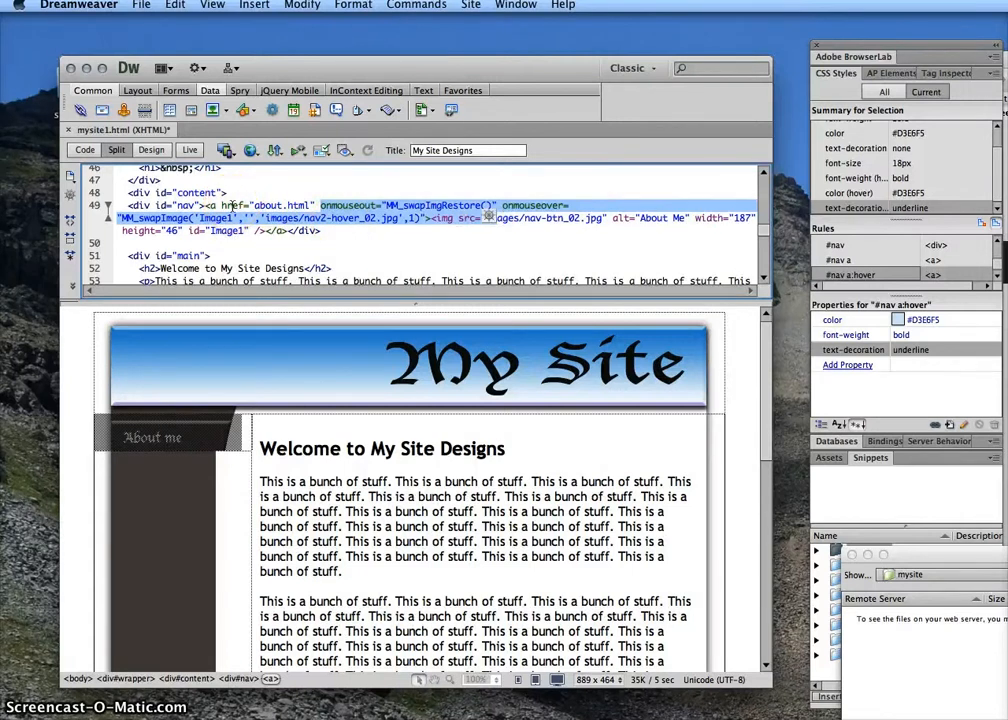
left_click(390, 205)
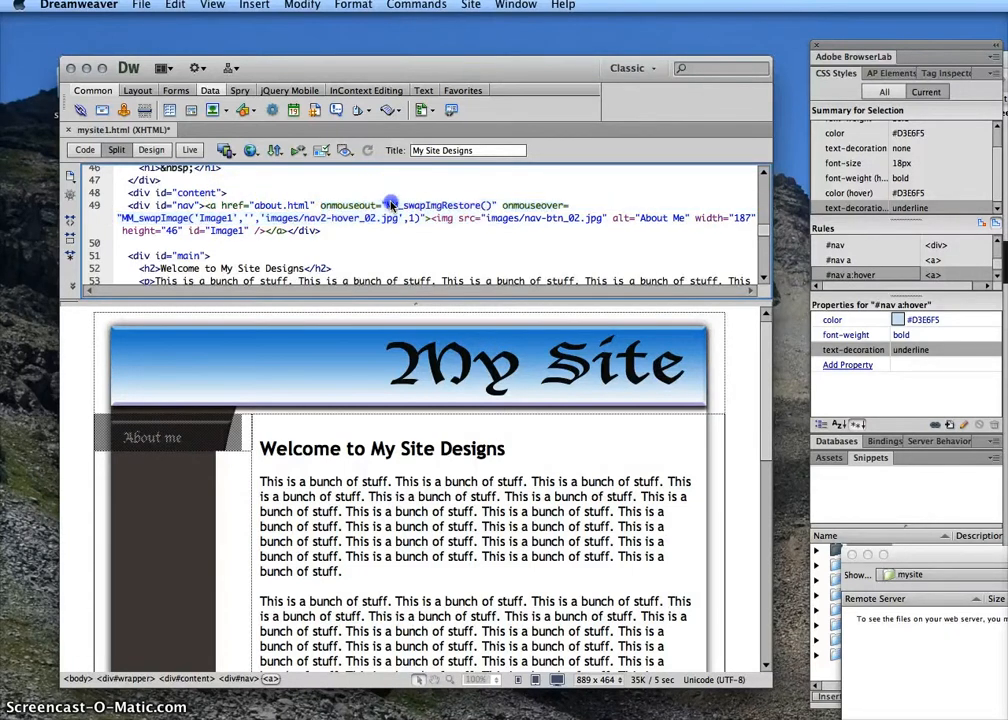
Examine the rollover JavaScript in the head and the body's preload call in Code view, and return to the About me image in Split view.
scroll(387, 212, "up", 10)
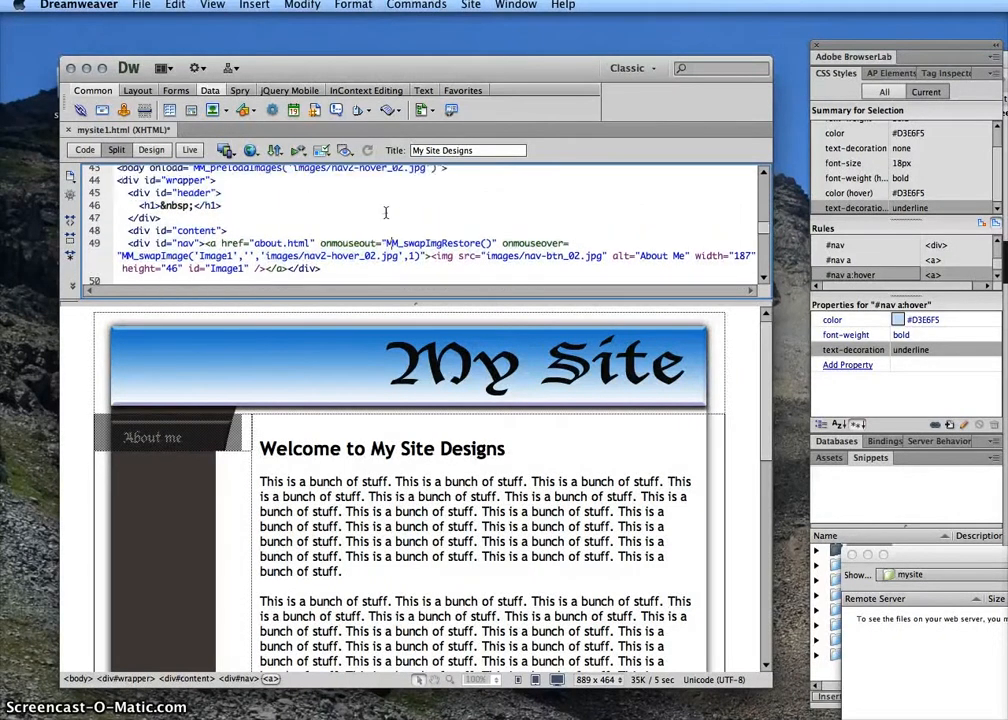
left_click(85, 150)
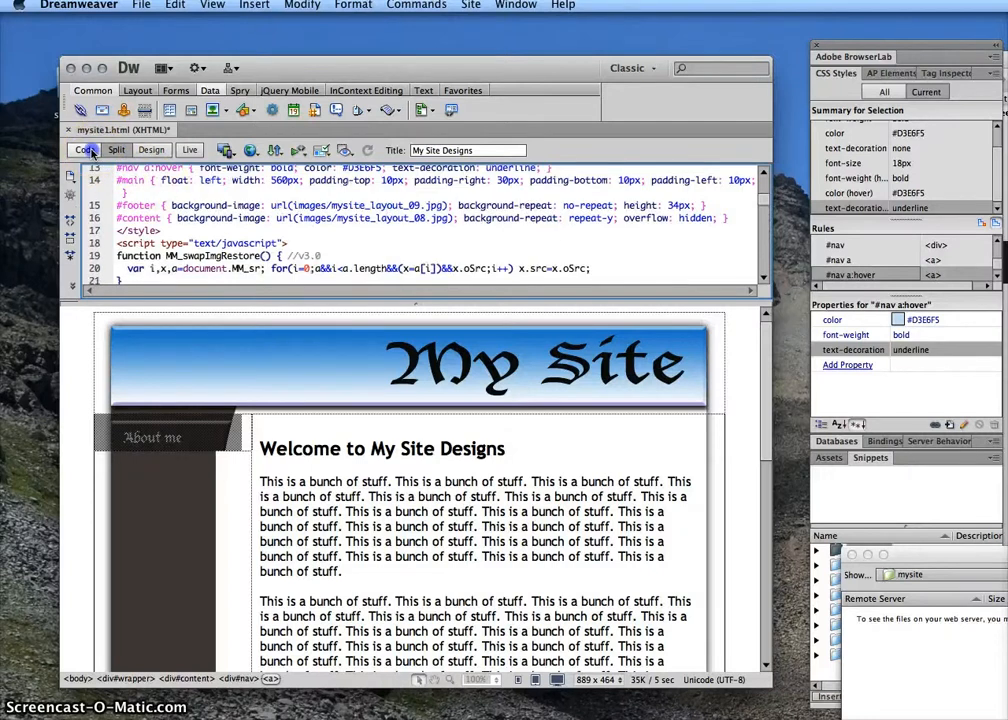
scroll(184, 356, "down", 2)
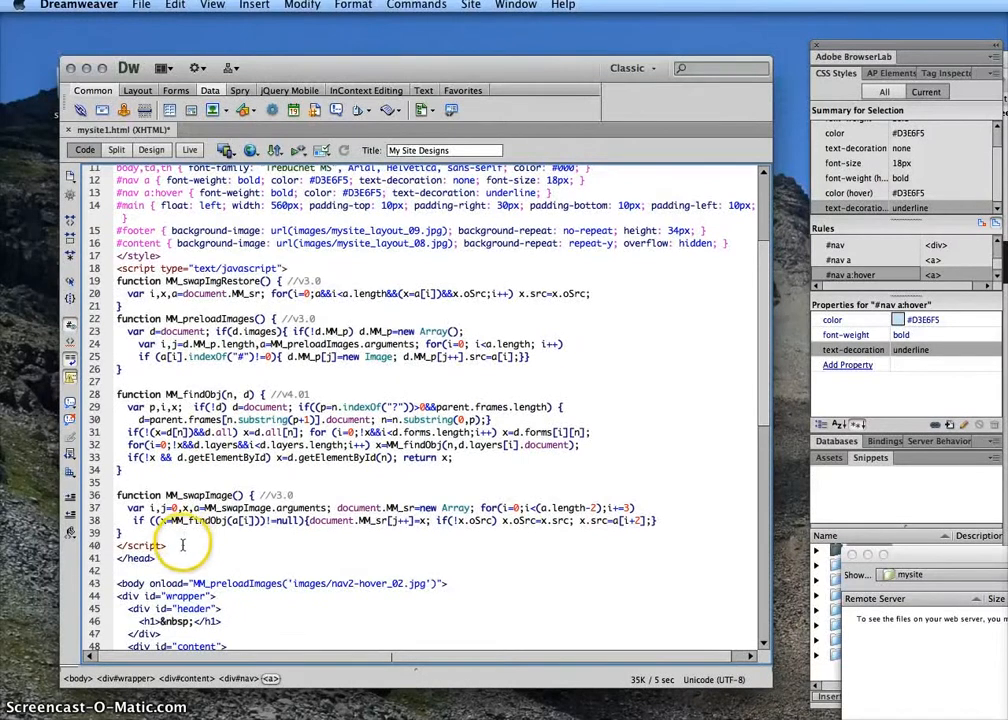
left_click_drag(188, 545, 88, 274)
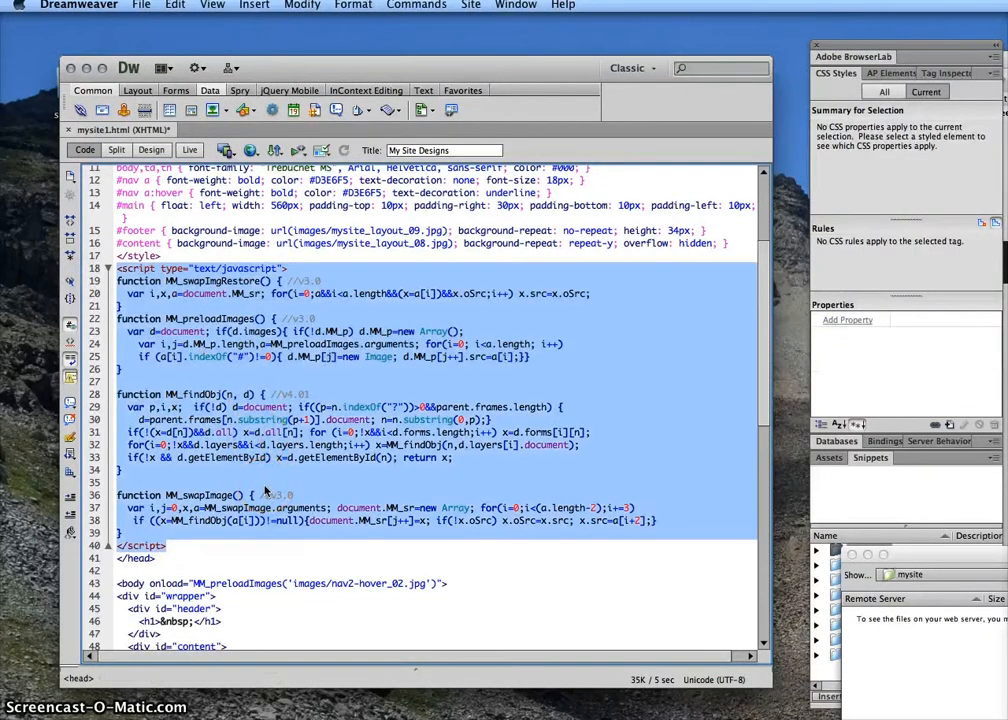
scroll(285, 500, "down", 2)
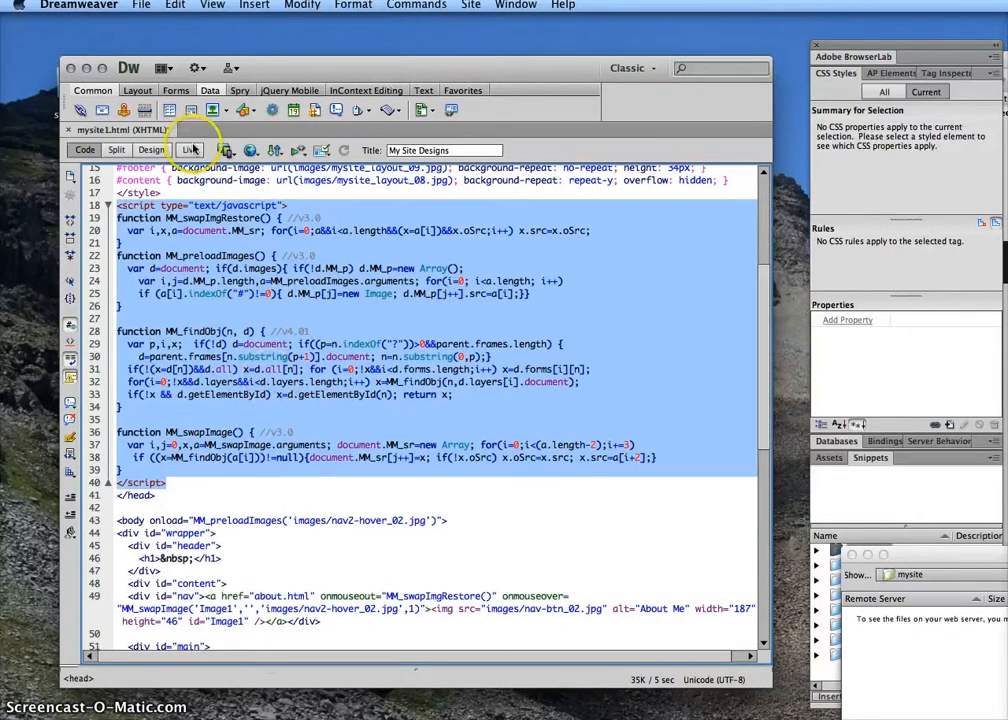
scroll(248, 418, "down", 5)
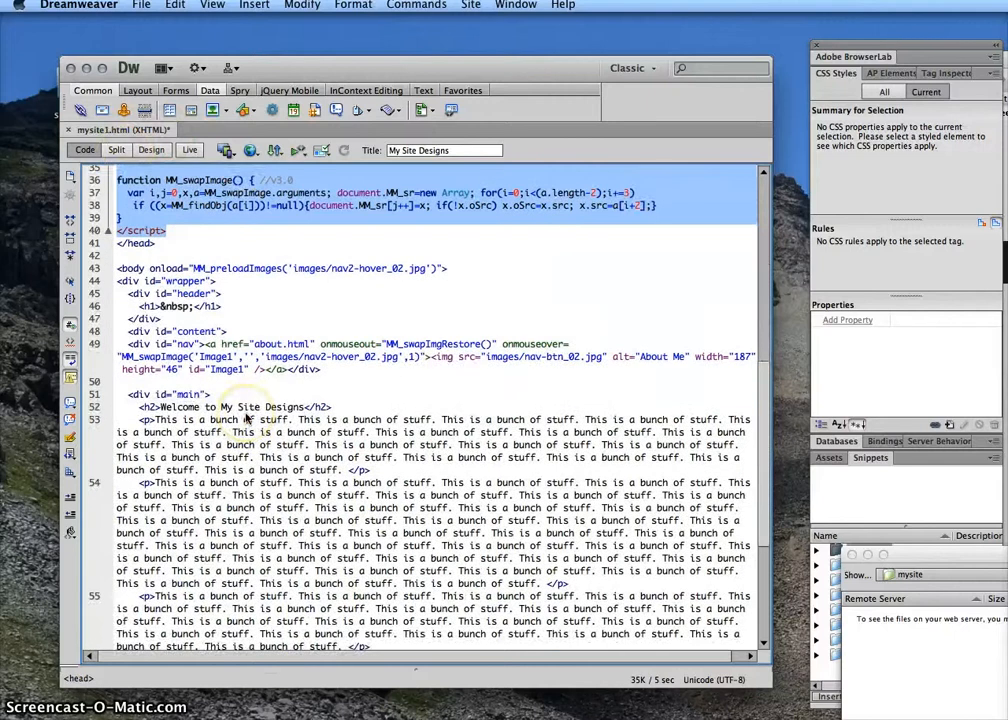
scroll(245, 410, "up", 3)
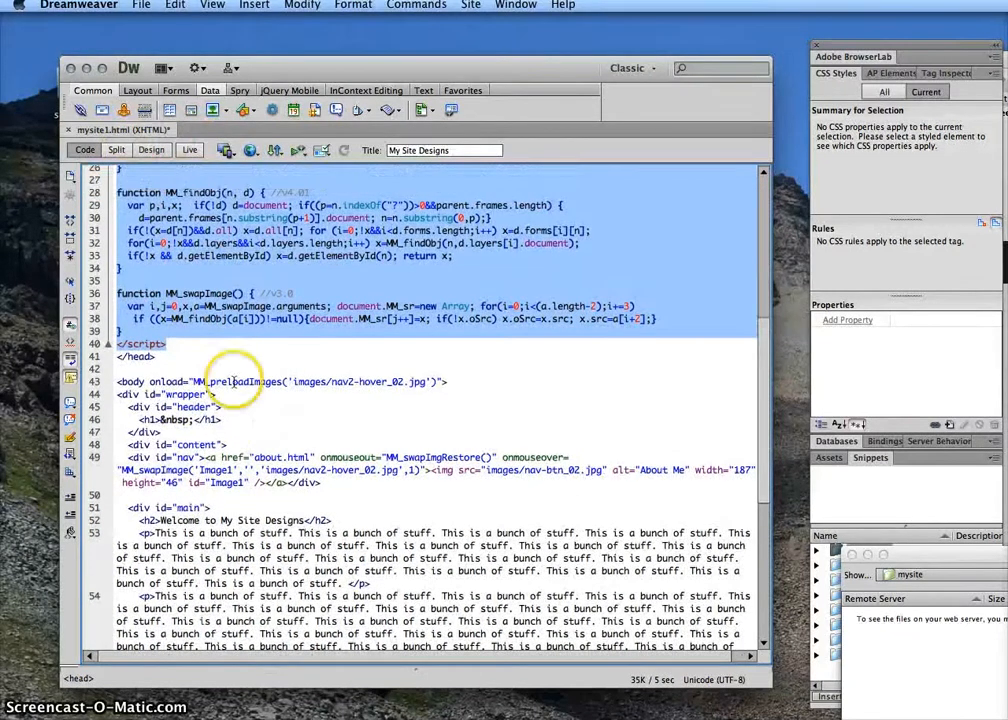
left_click(116, 150)
left_click(208, 425)
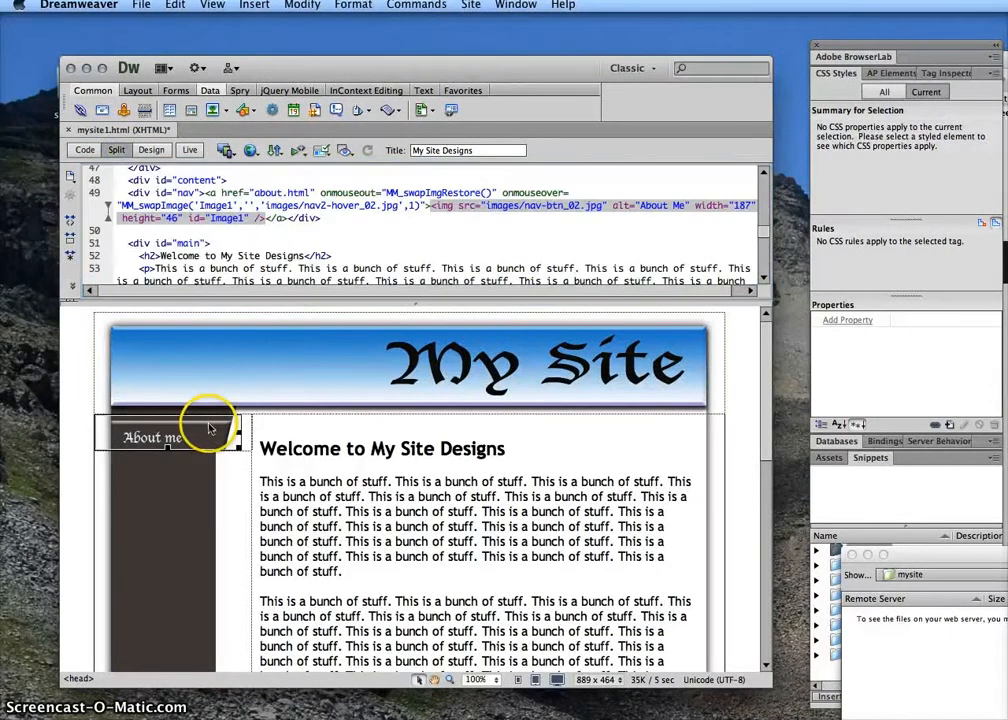
left_click_drag(367, 207, 287, 209)
Save mysite1.html and preview it in Firefox to test the About me button's rollover.
left_click(249, 151)
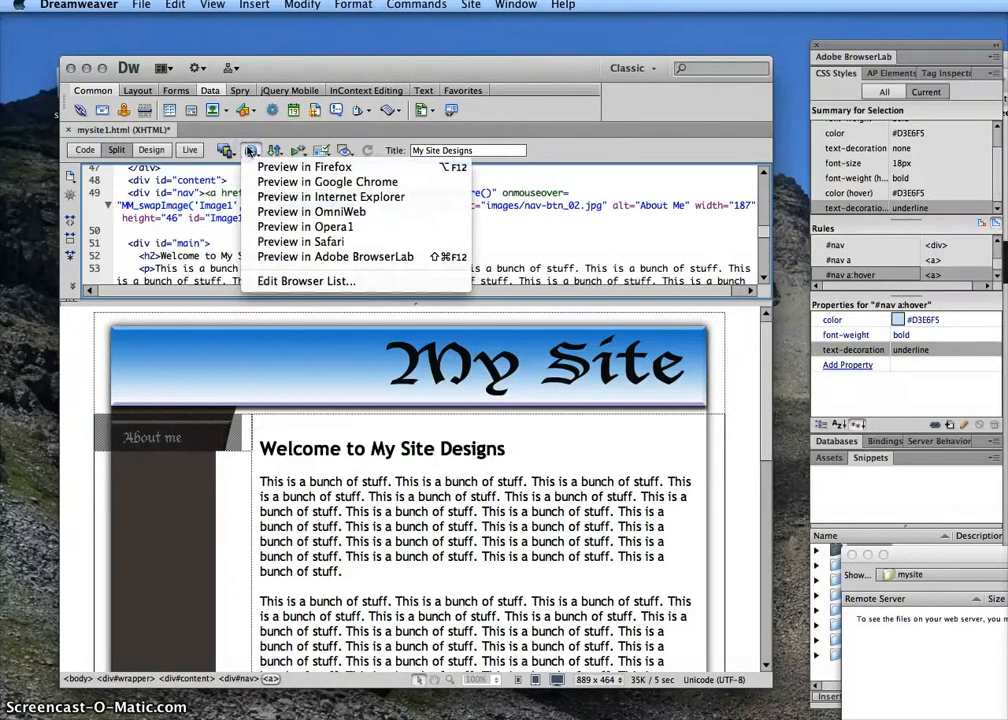
left_click(278, 170)
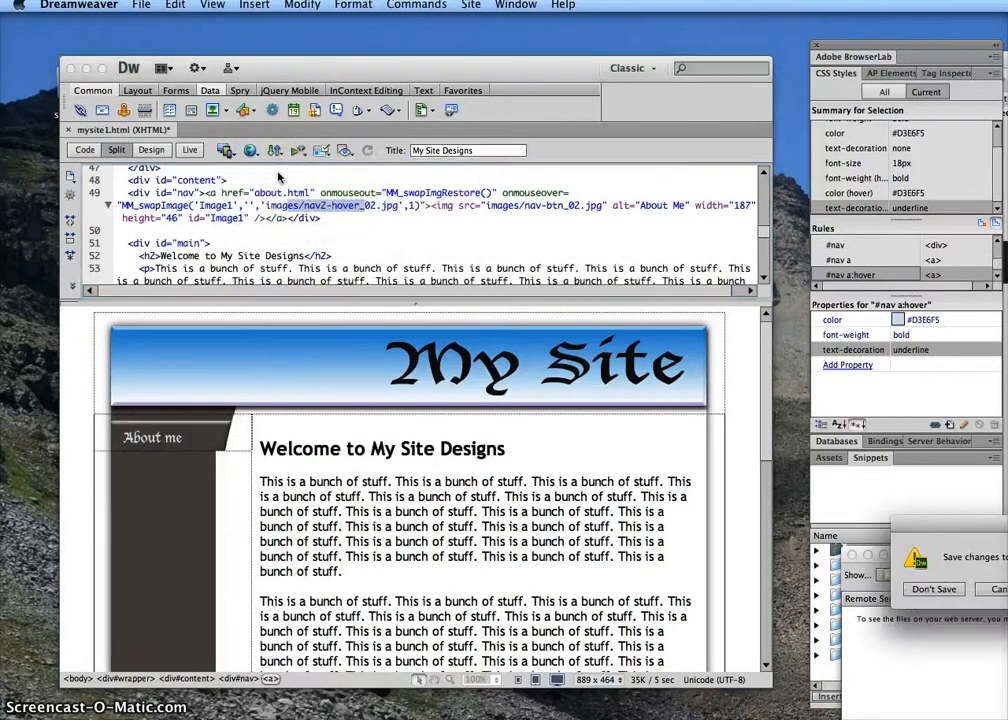
key("Return")
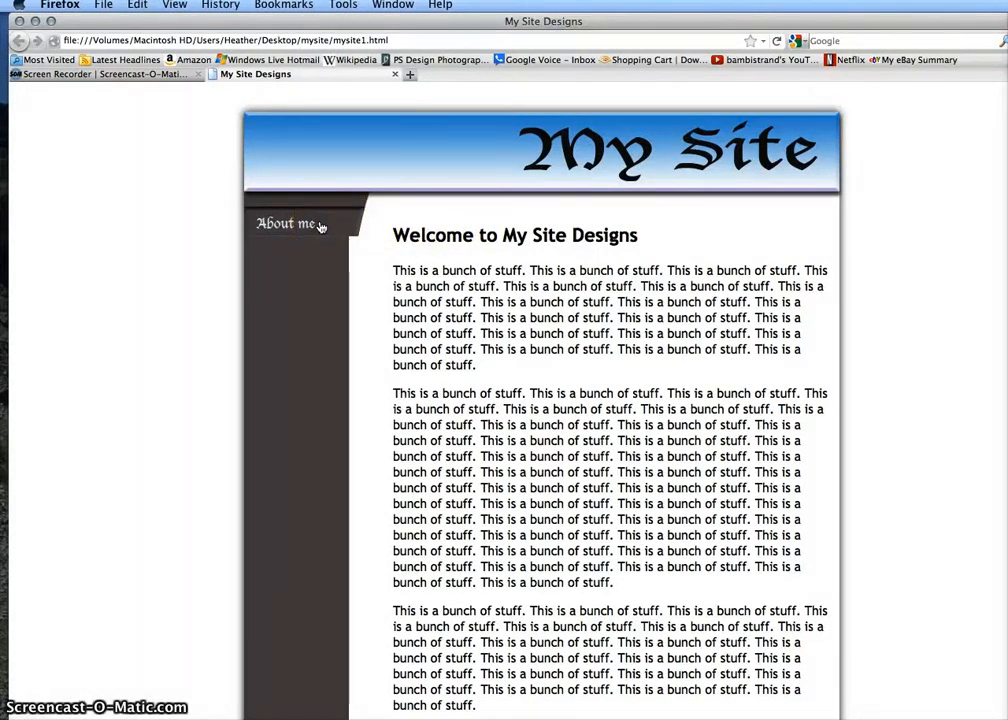
left_click_drag(176, 22, 994, 162)
Back in Dreamweaver, start inserting a second rollover image directly after the About me link's closing tag in the nav div.
left_click(195, 436)
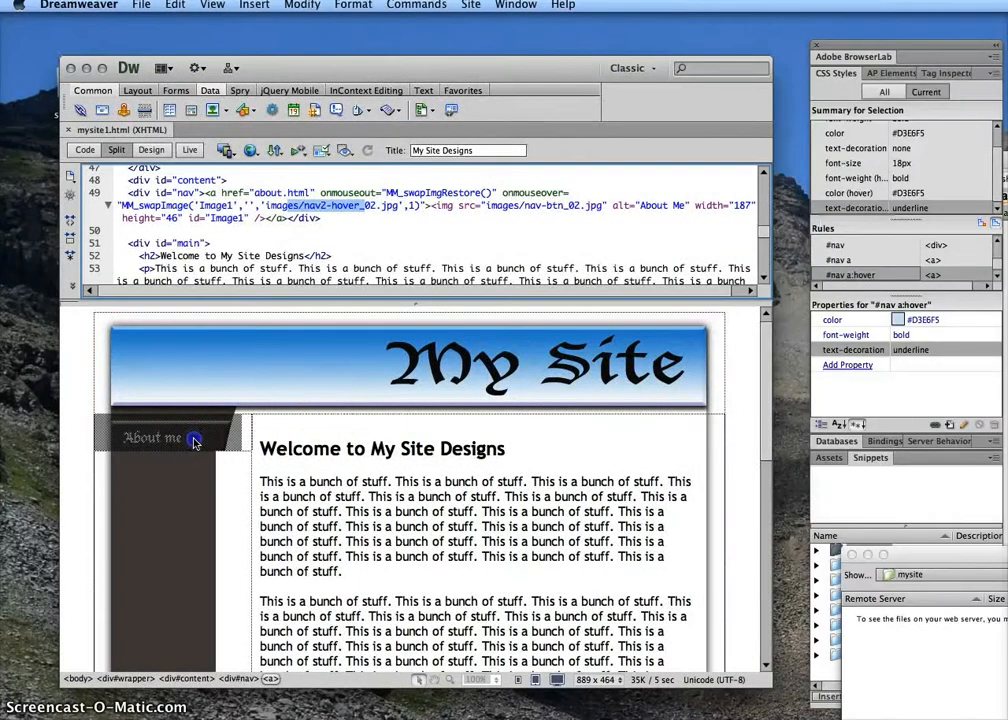
left_click(195, 442)
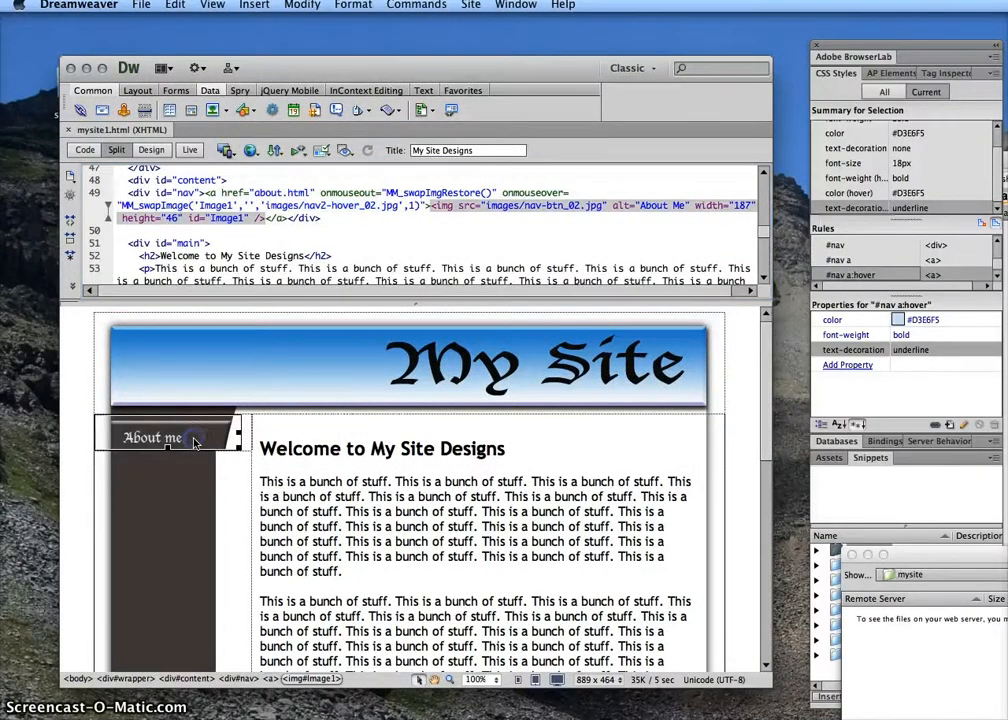
left_click(290, 218)
left_click(287, 218)
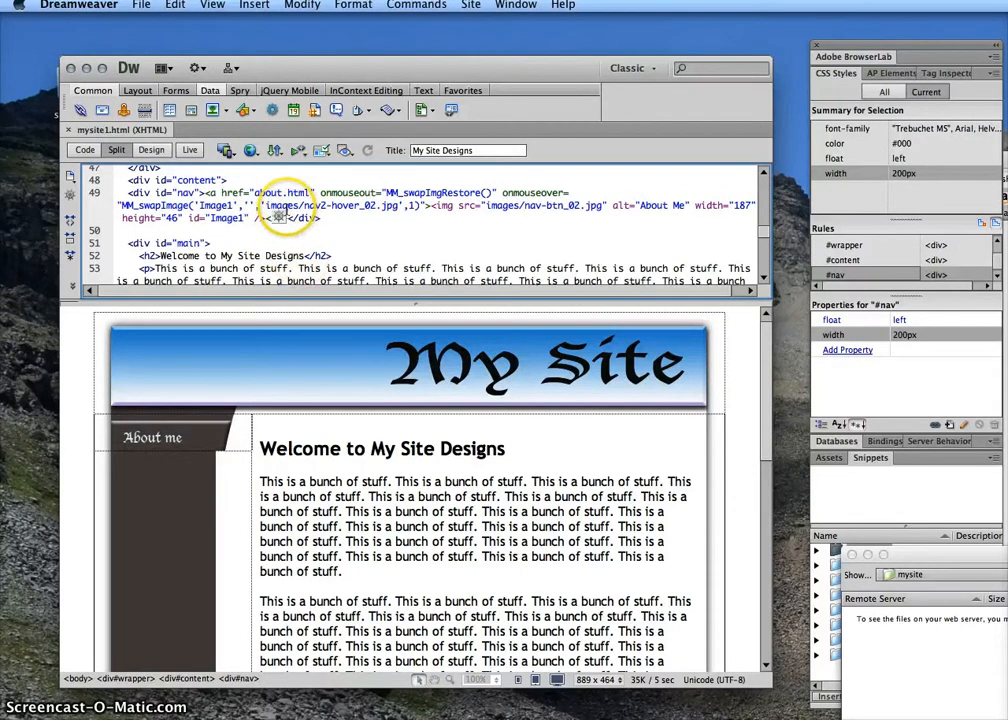
left_click(254, 5)
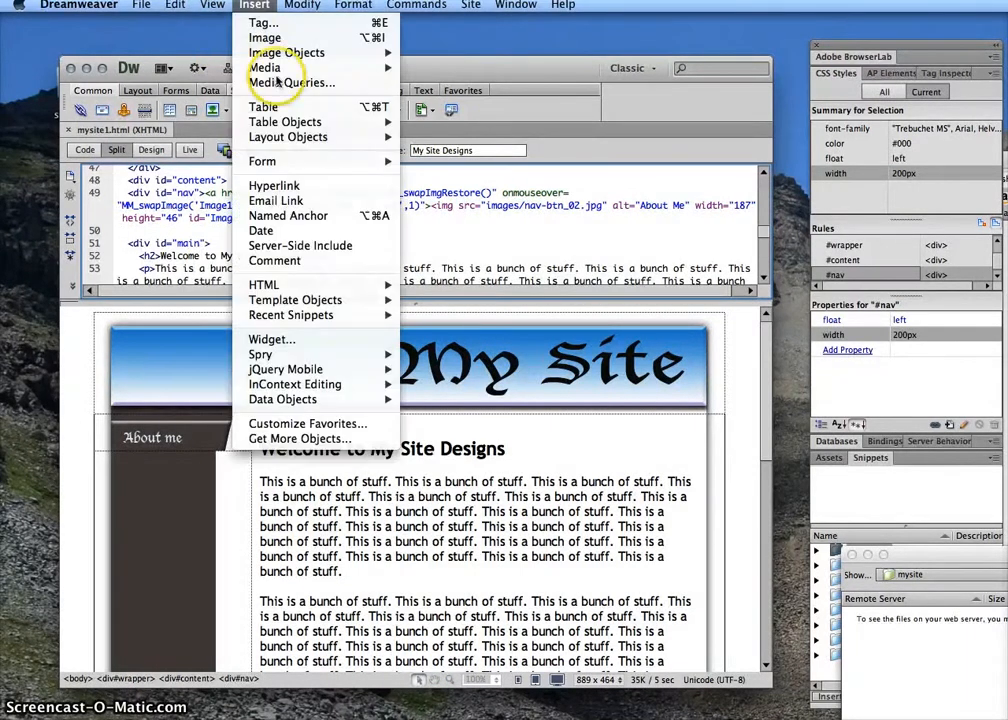
mouse_move(226, 50)
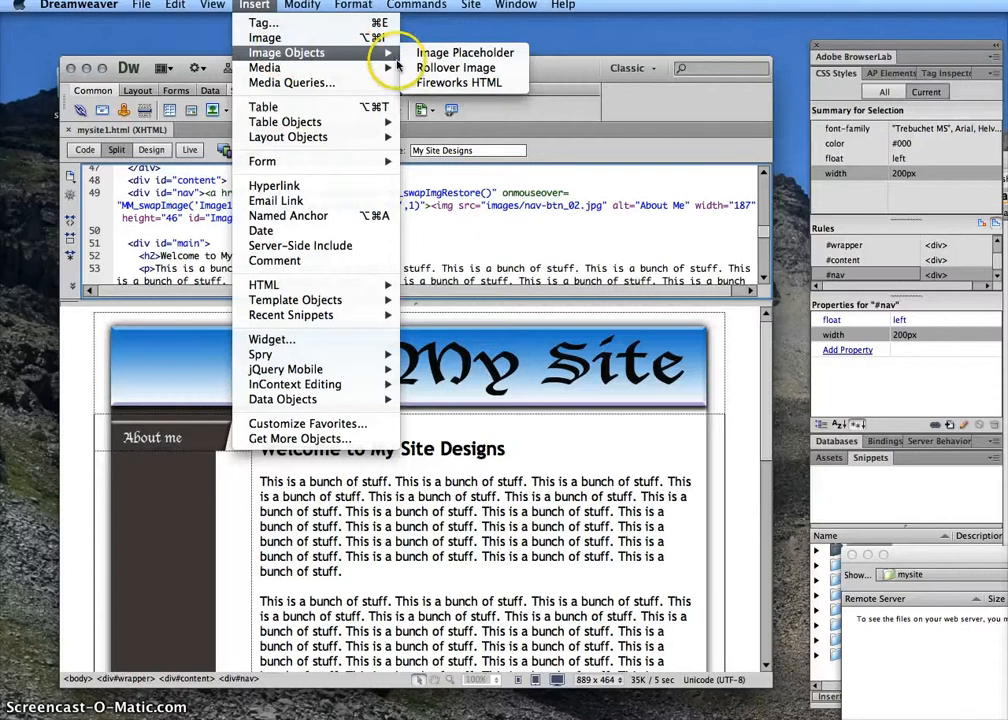
left_click(440, 68)
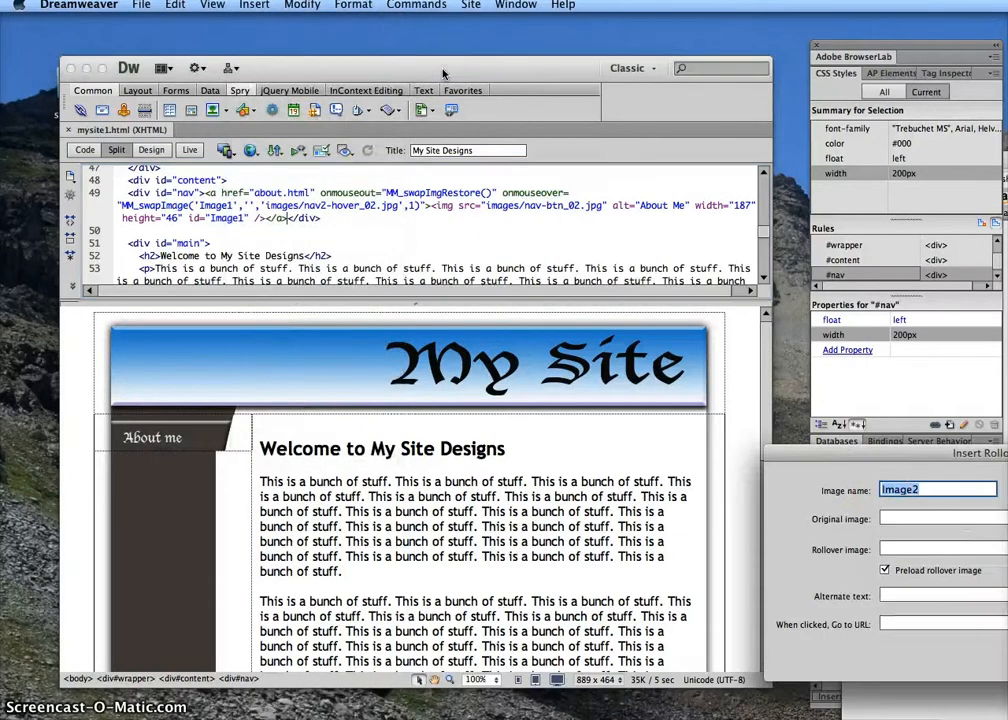
left_click_drag(880, 453, 543, 378)
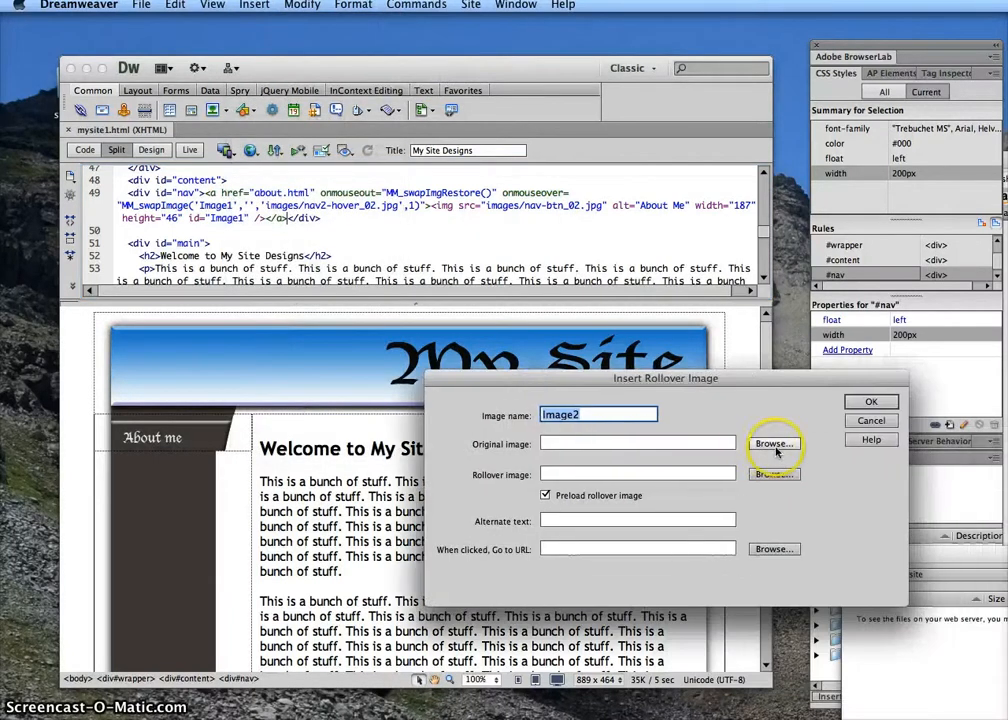
Set nav-btn_05.jpg from the images folder as the original image of the second rollover.
left_click(774, 444)
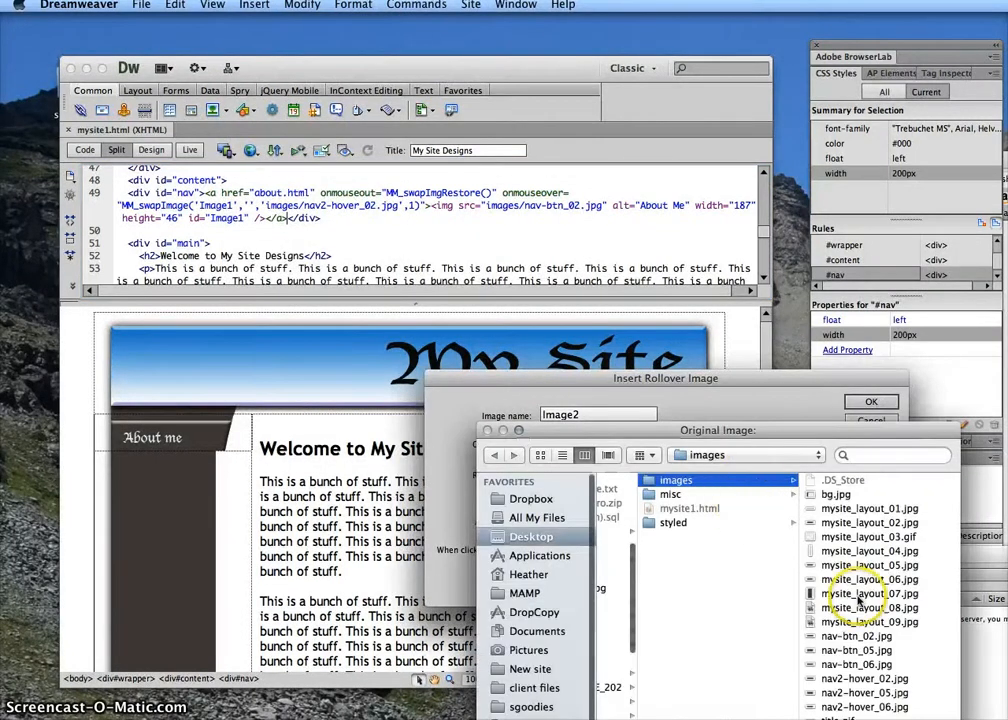
left_click_drag(800, 430, 787, 309)
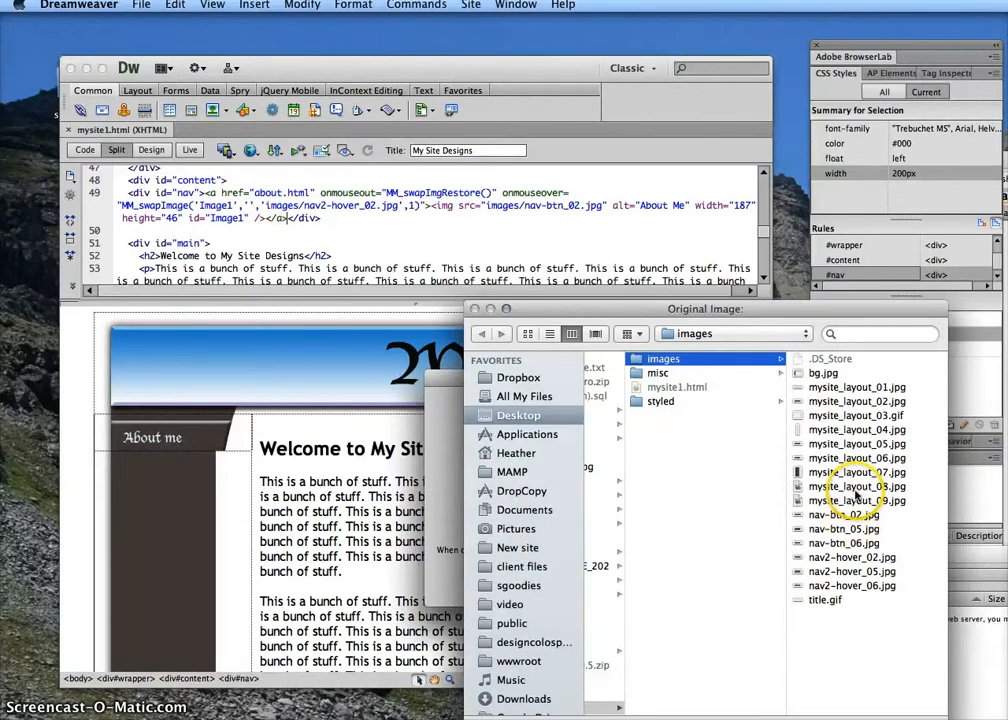
left_click(838, 530)
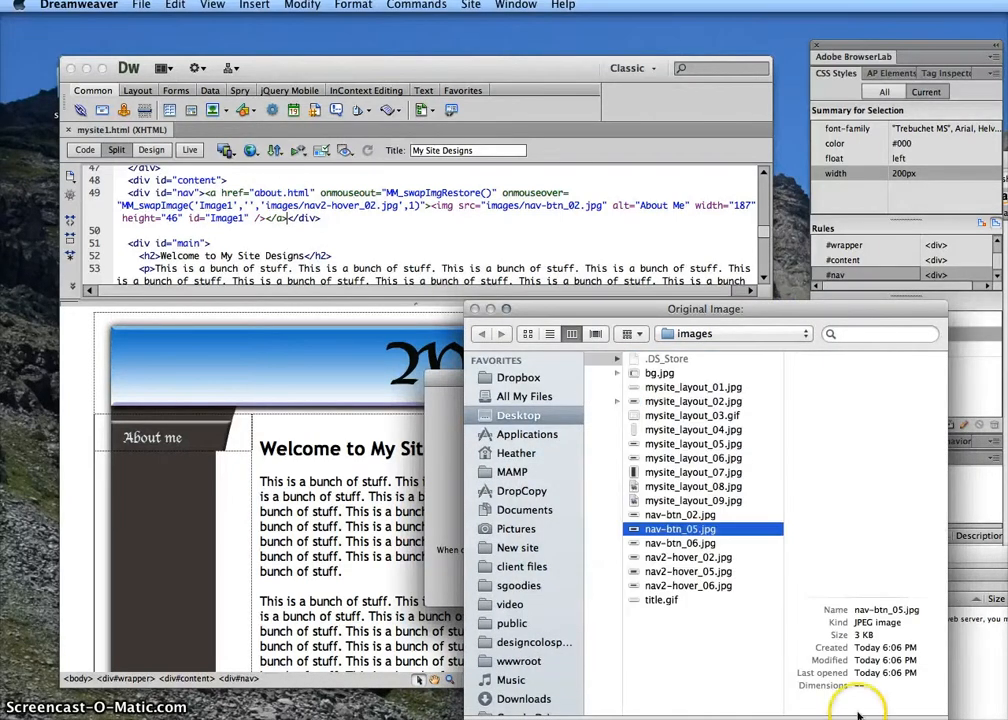
key("Return")
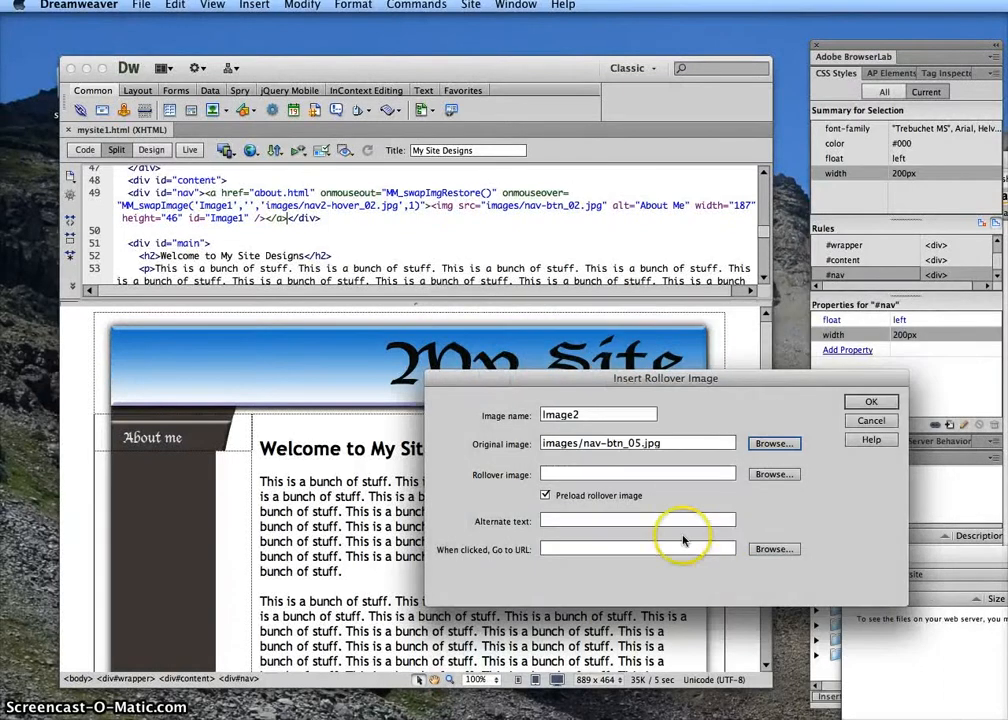
Set nav2-hover_05.jpg from the images folder as the second rollover's hover image.
left_click(763, 482)
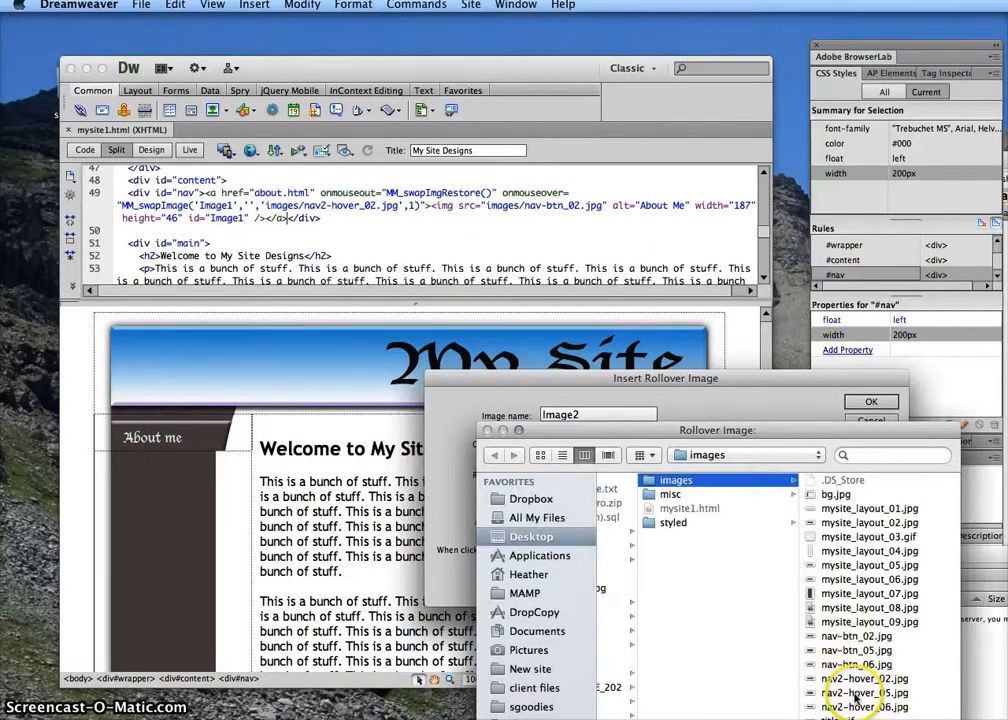
left_click(857, 693)
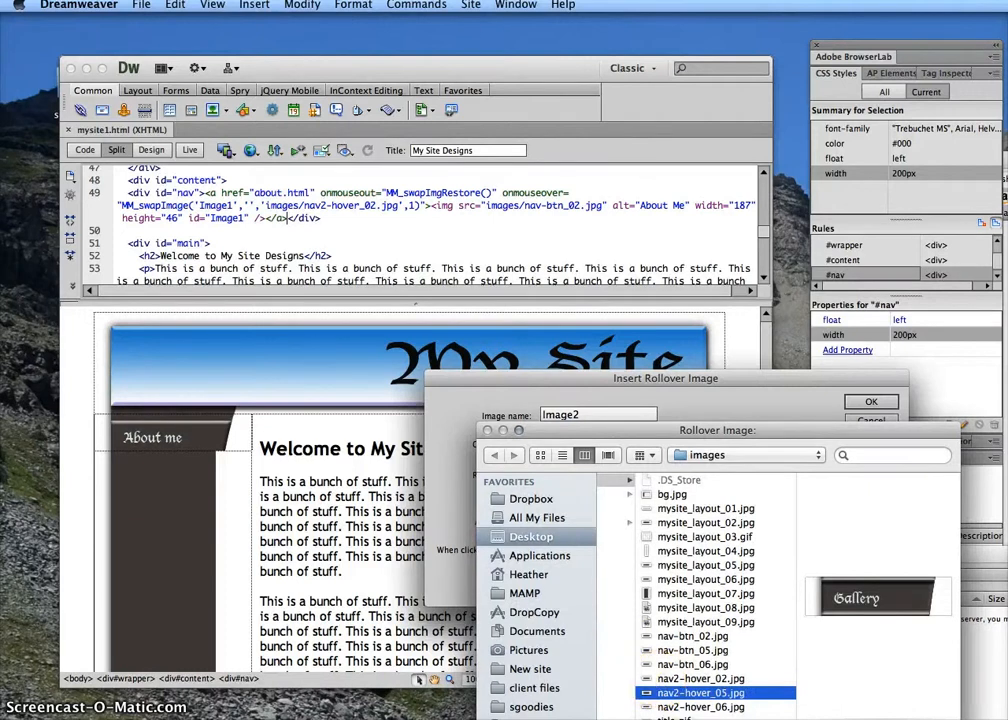
key("Return")
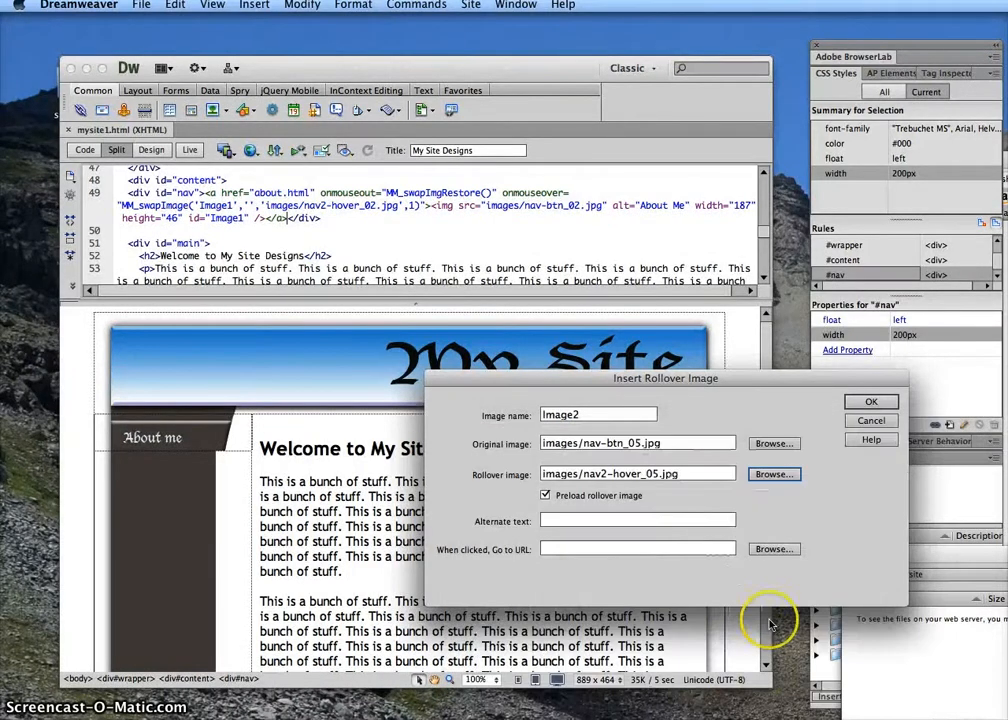
Give the second rollover the alternate text "Gallery button" and the link gallery.html, and insert it.
left_click(624, 519)
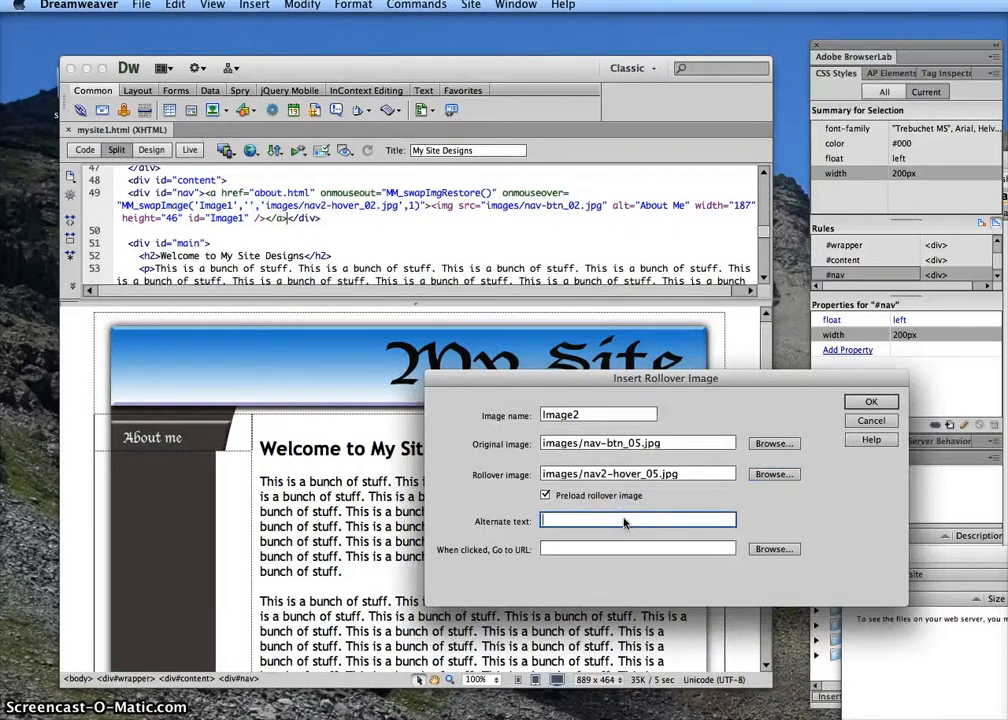
type("Gallery button")
key("Tab")
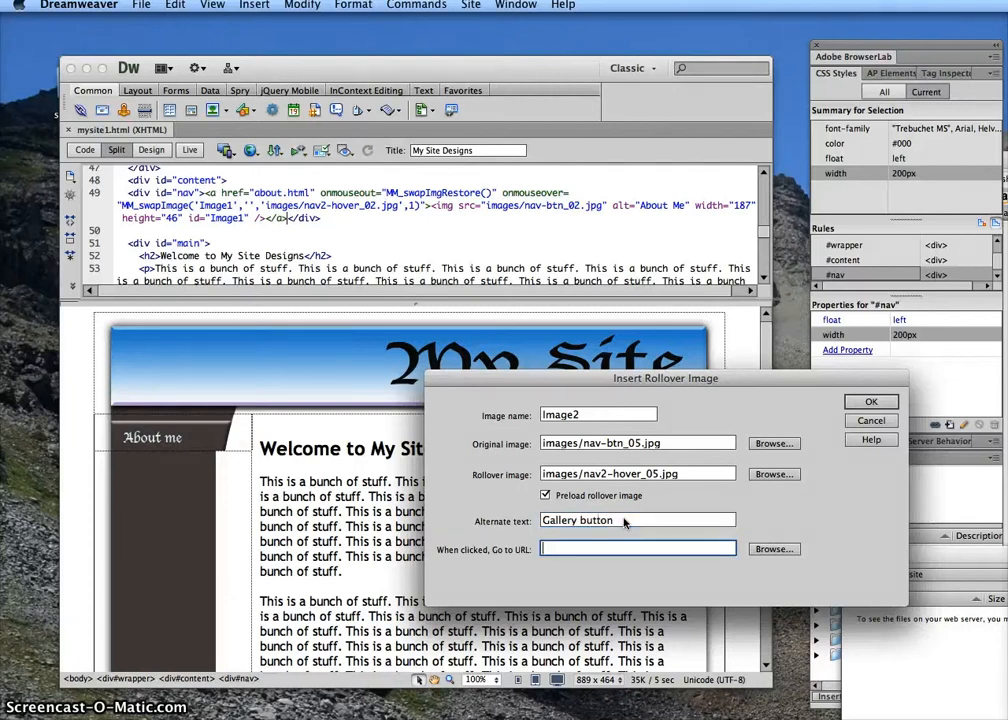
type("gallery.html")
left_click(868, 401)
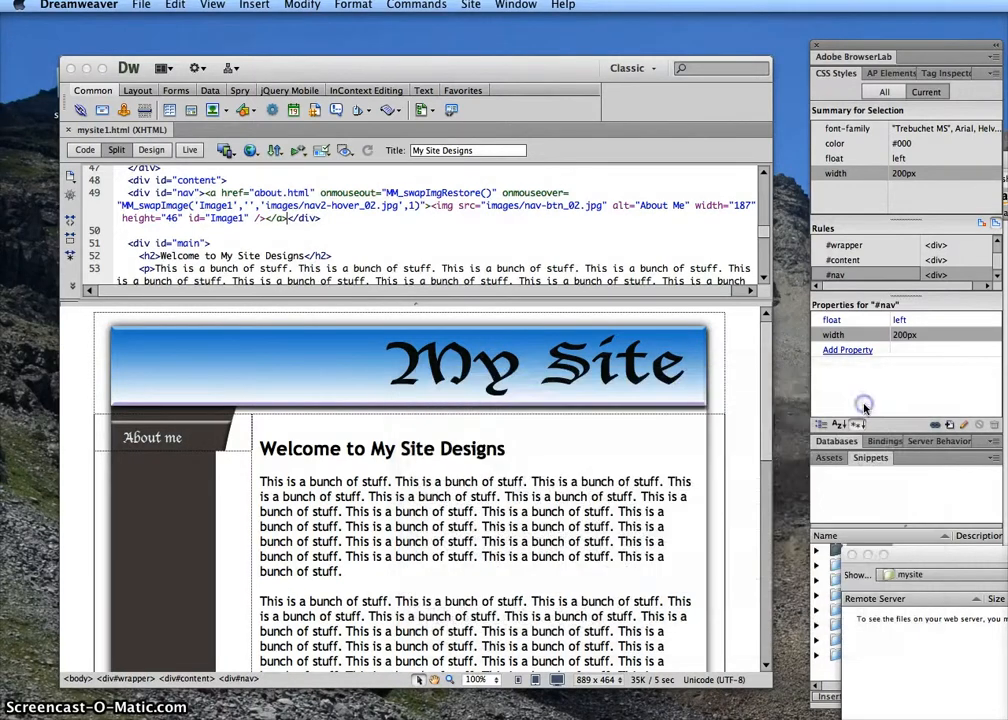
left_click(286, 481)
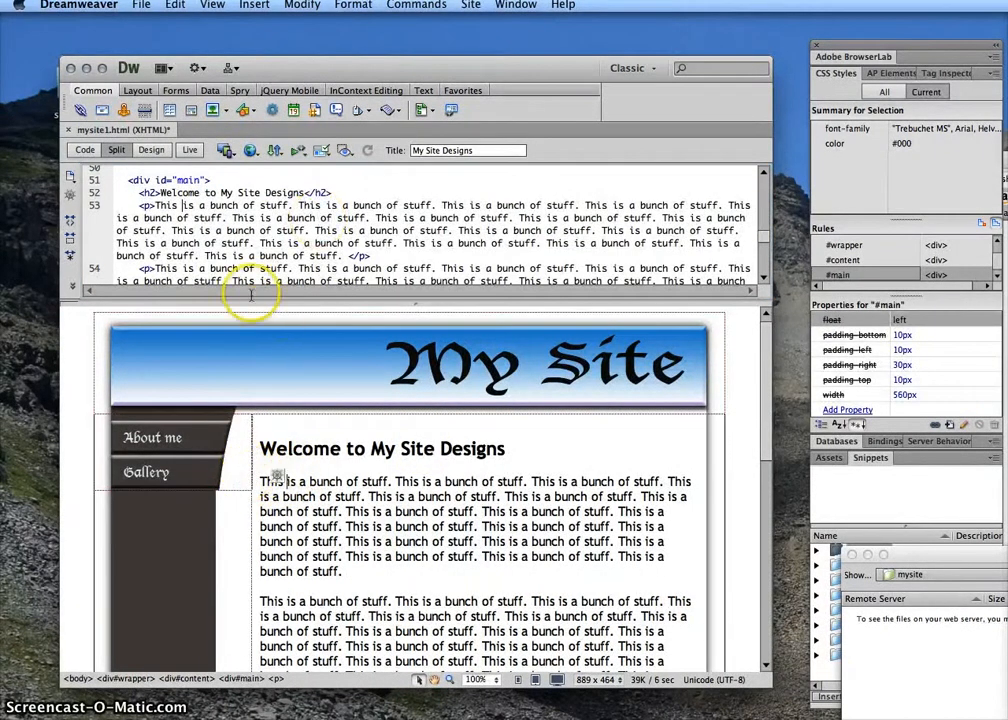
Start inserting a third rollover image directly after the Gallery link's closing tag in the nav div.
left_click(160, 478)
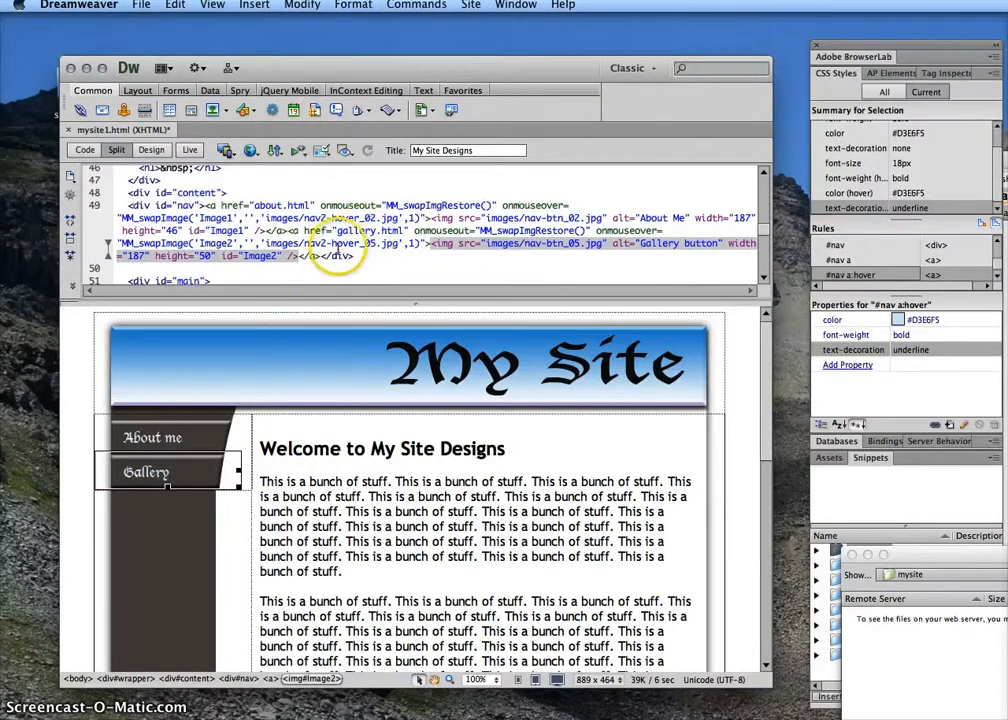
left_click(316, 255)
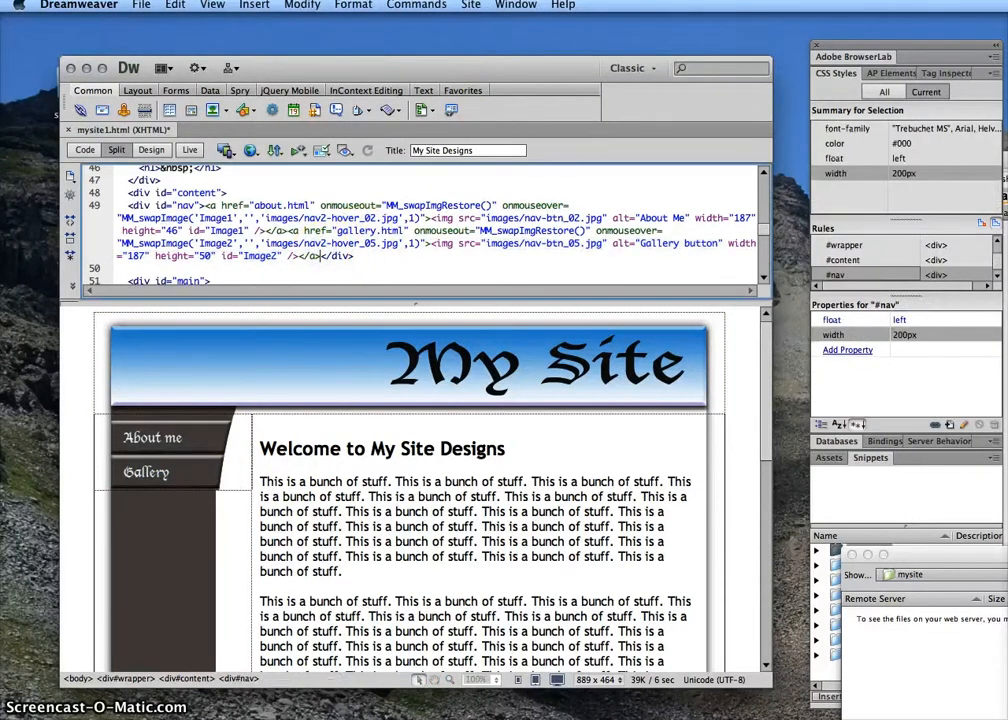
left_click(254, 6)
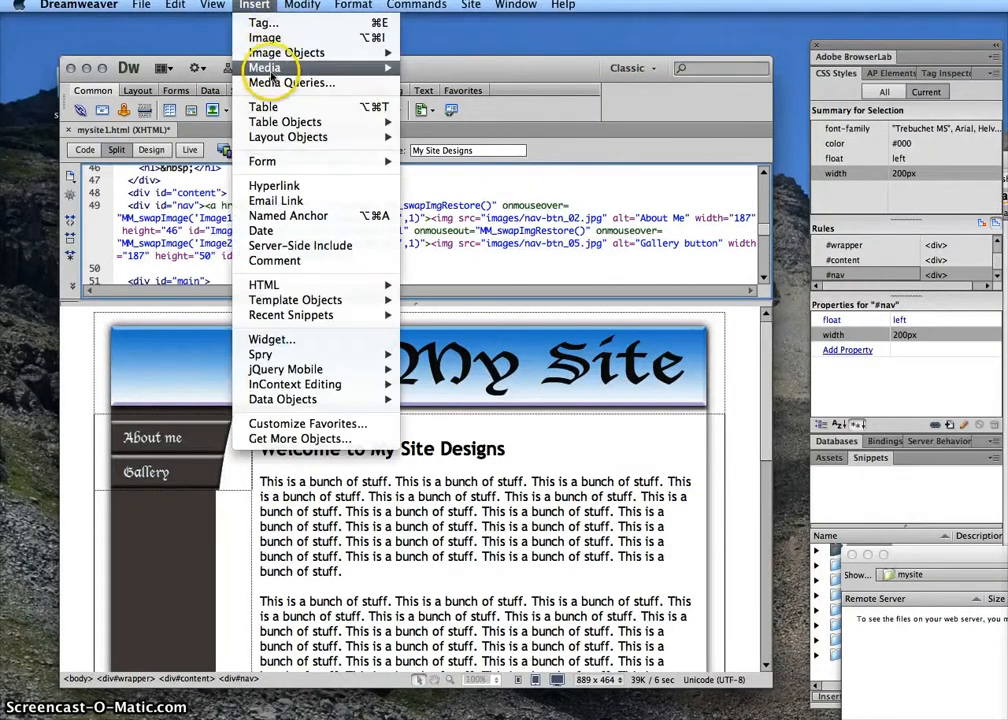
mouse_move(275, 52)
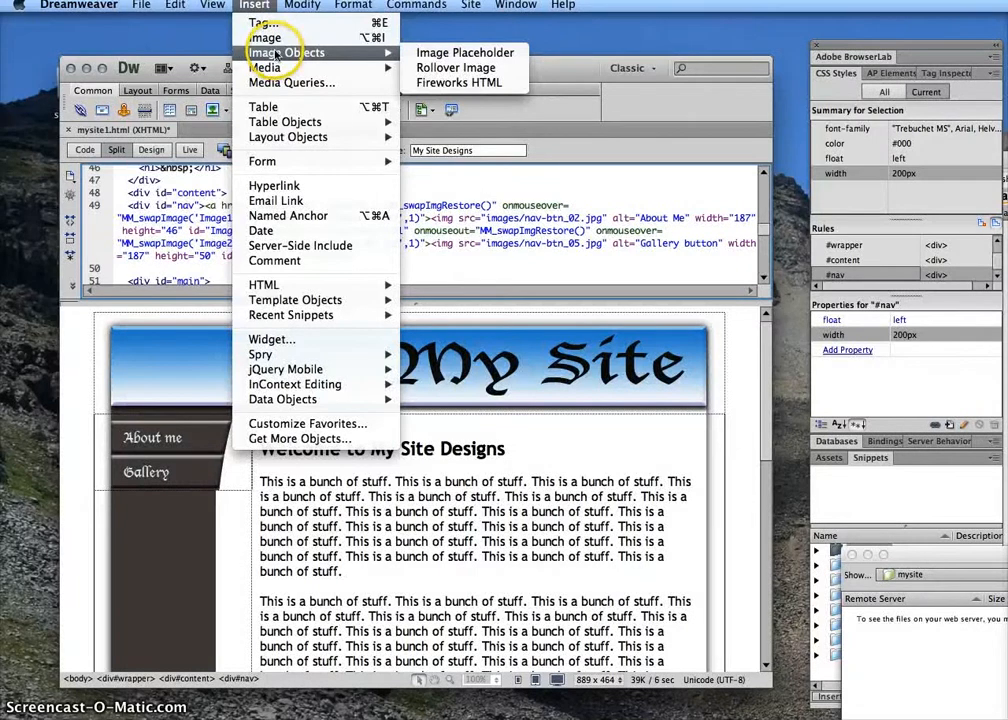
left_click(440, 67)
left_click_drag(975, 450, 560, 435)
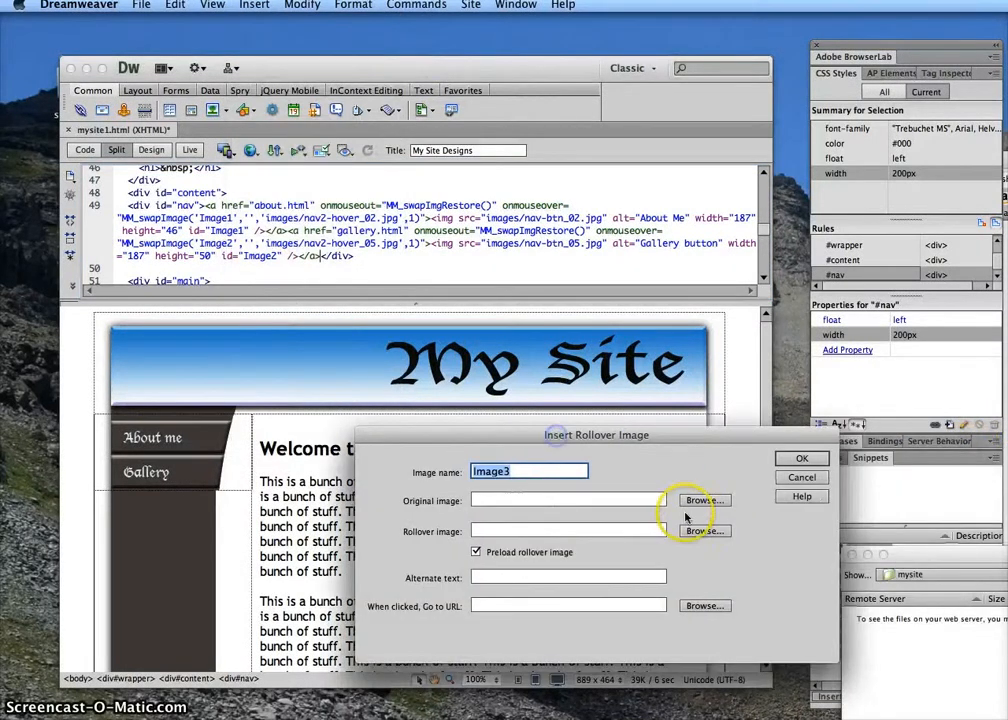
Set nav-btn_06.jpg from the images folder as the original image of the third rollover.
left_click(697, 503)
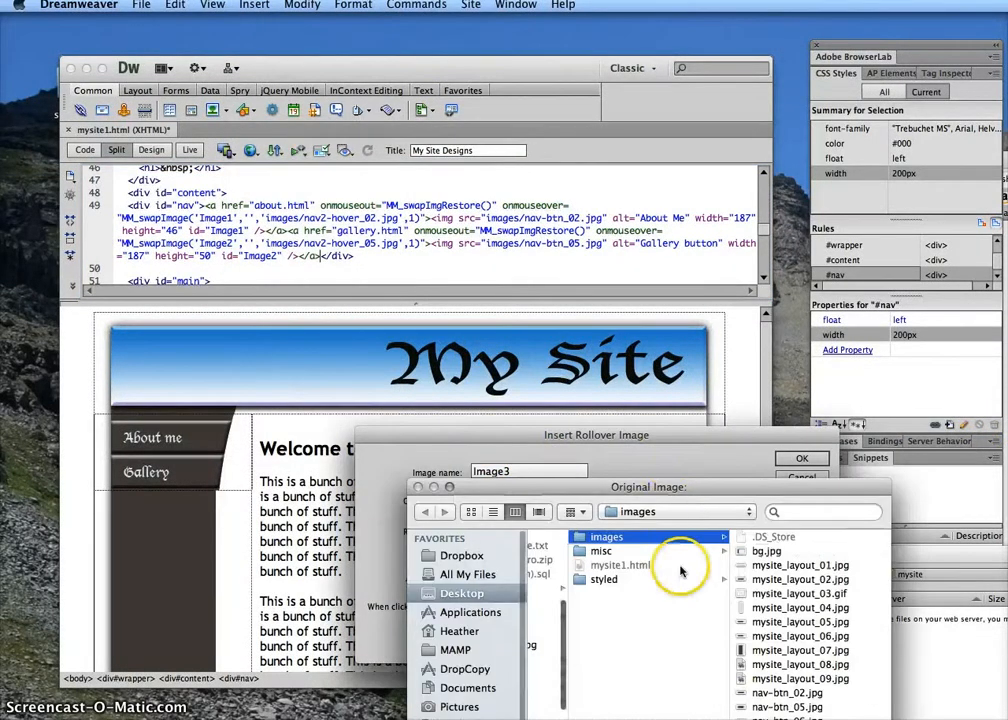
left_click_drag(672, 487, 665, 383)
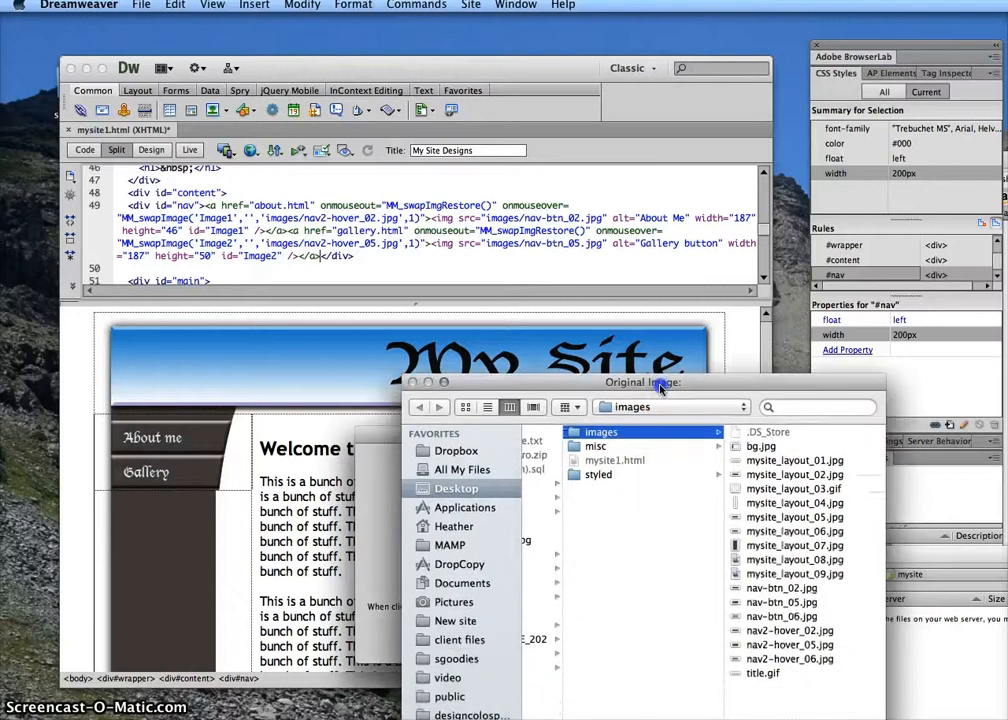
left_click(793, 574)
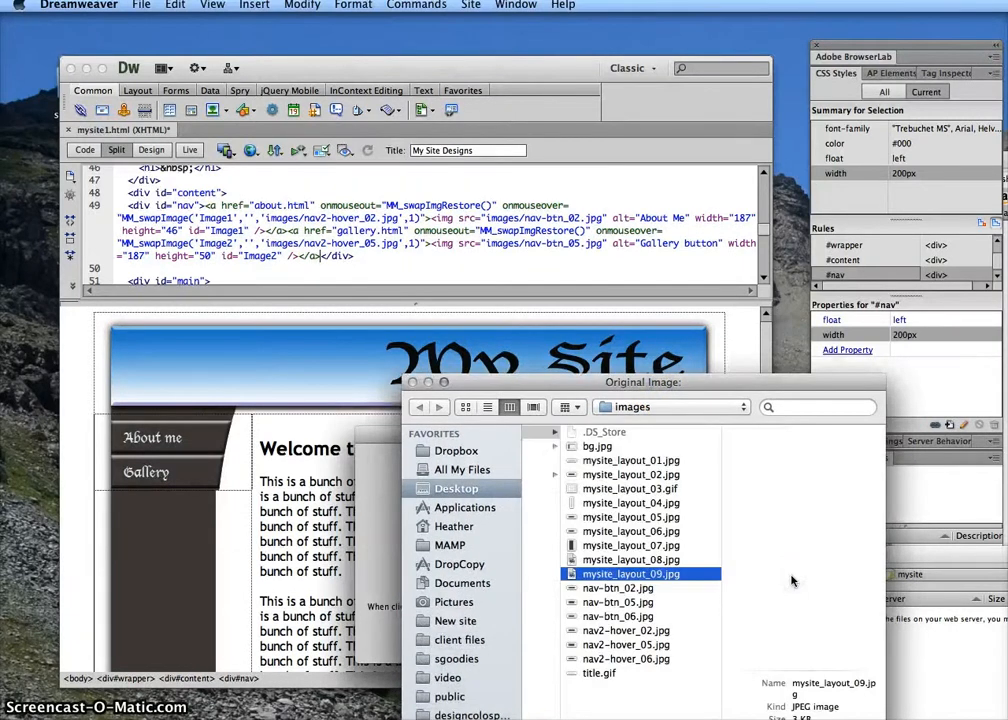
left_click(621, 617)
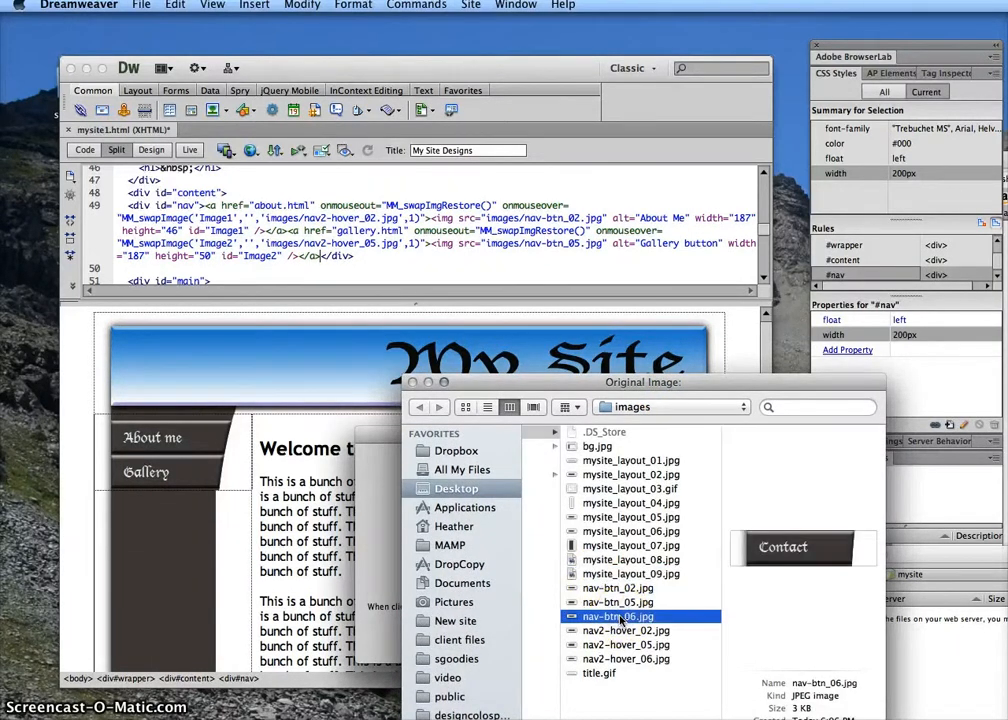
key("Return")
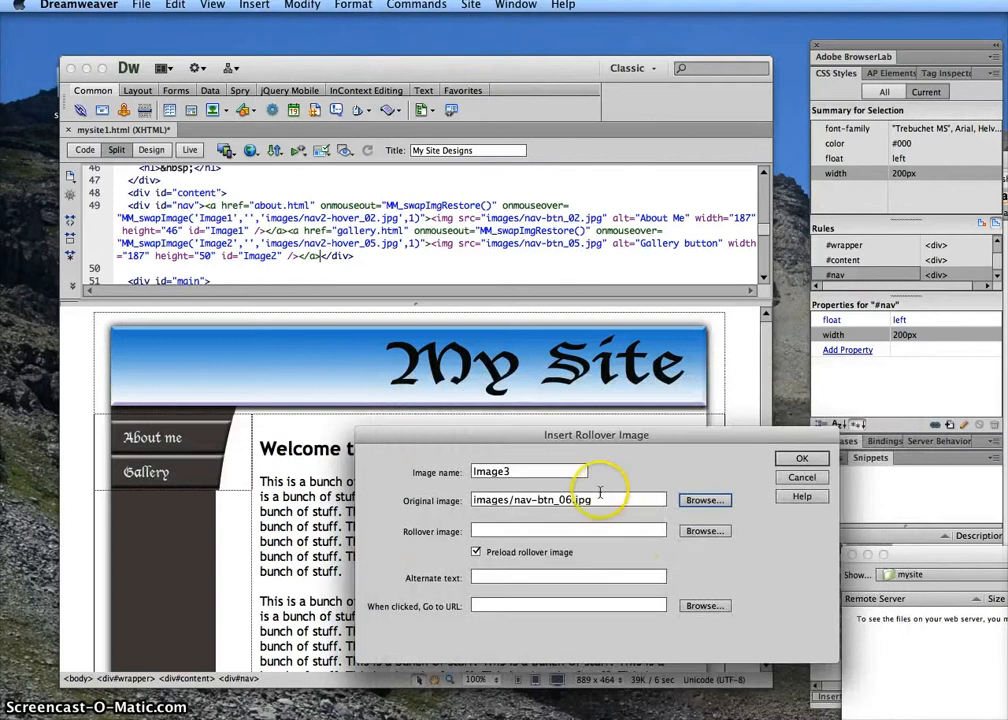
Set nav2-hover_06.jpg from the images folder as the third rollover's hover image.
left_click(628, 535)
left_click(705, 531)
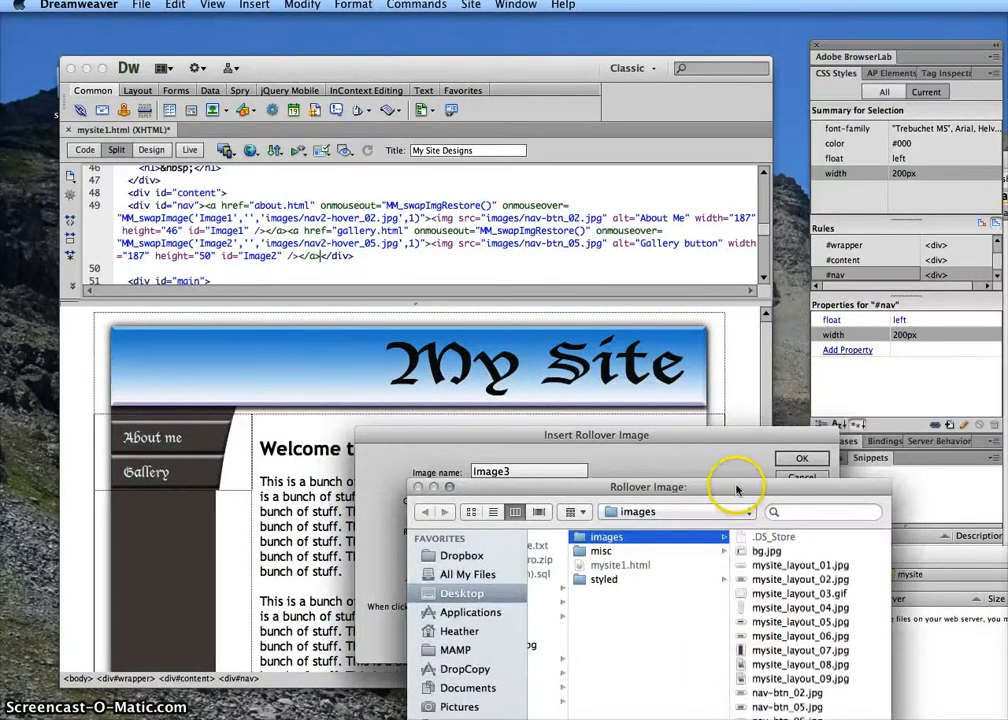
left_click_drag(733, 489, 680, 316)
left_click(730, 591)
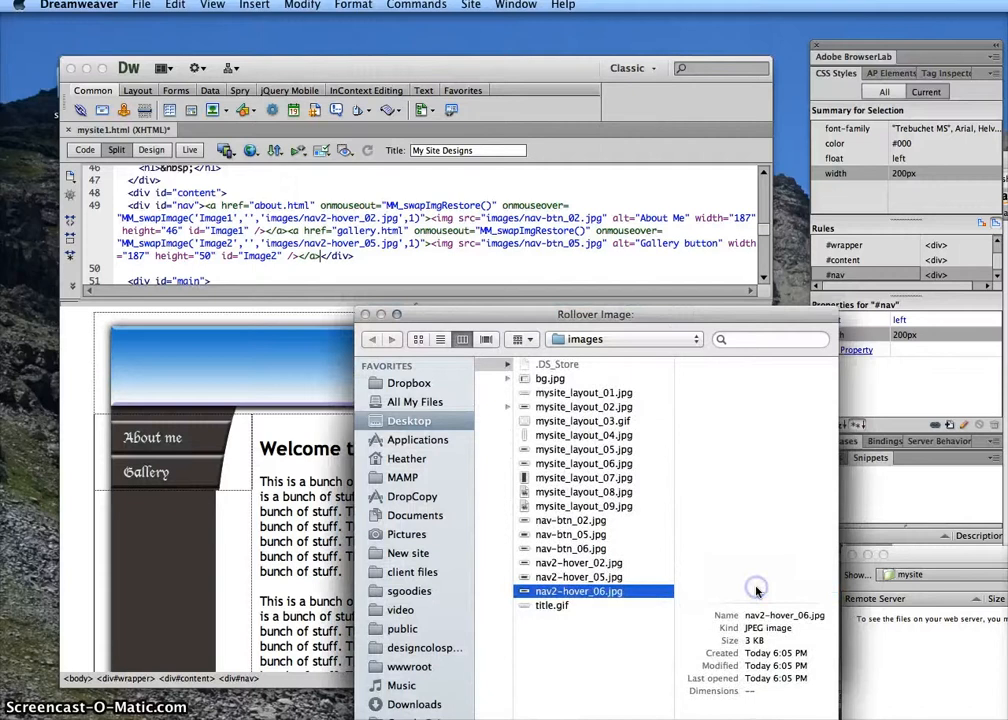
left_click(790, 719)
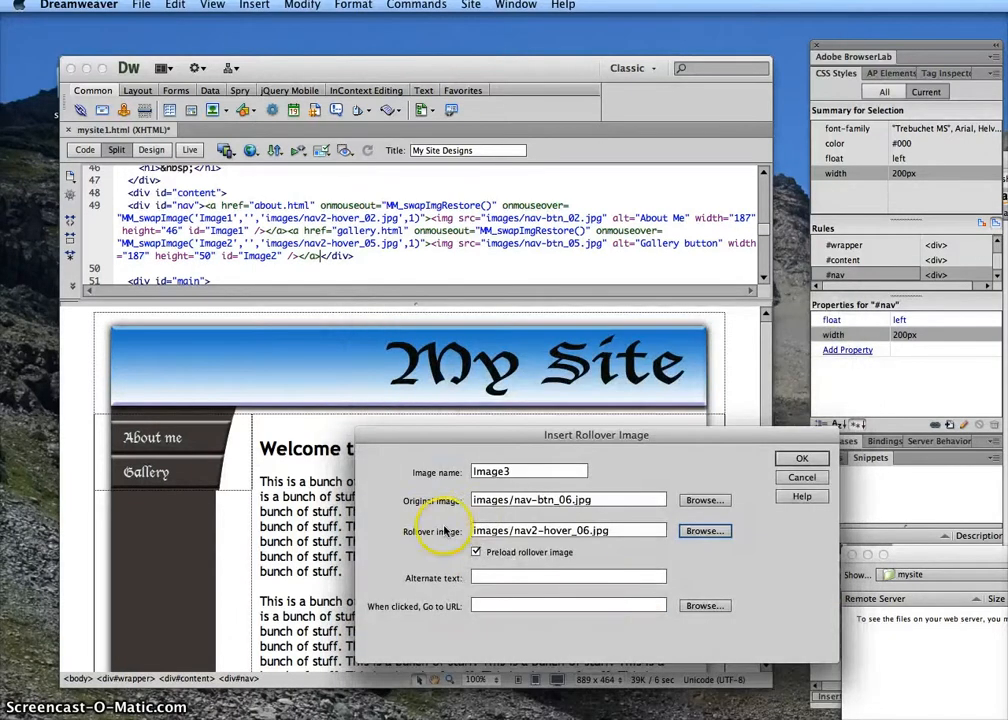
Give the third rollover the alternate text "Contact button" and the link contact.html, and insert it.
left_click(489, 578)
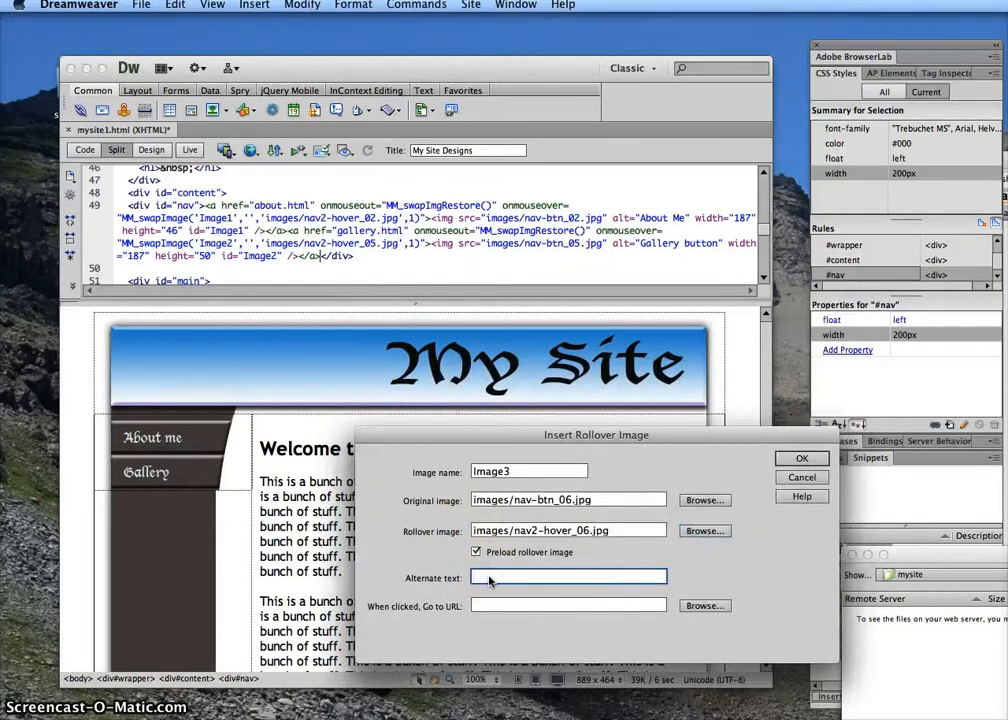
type("Contact button")
key("Tab")
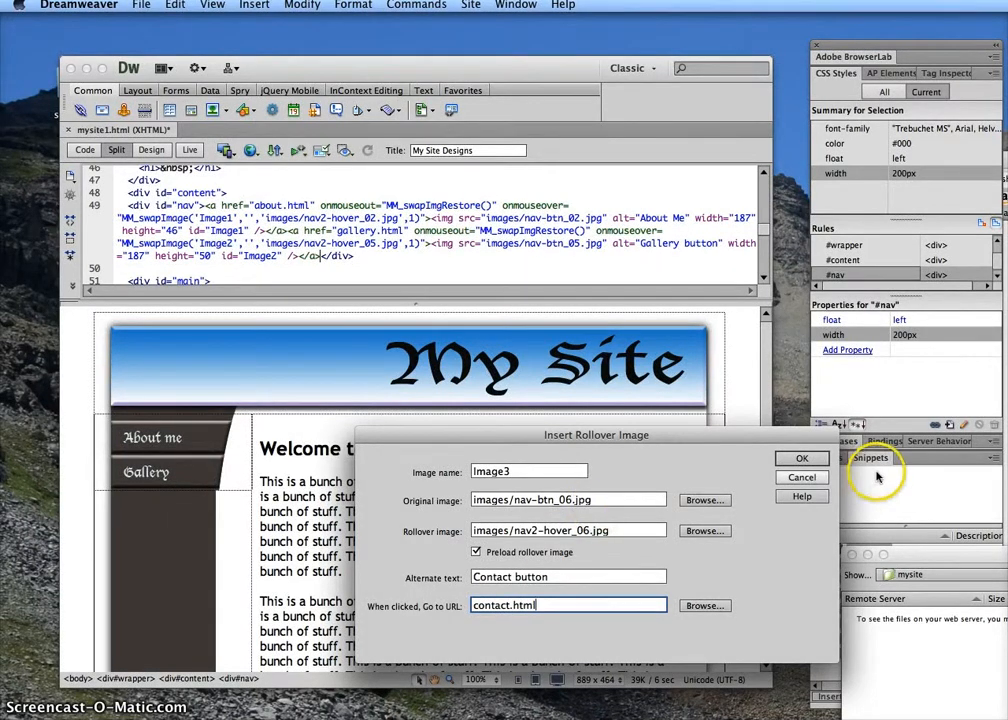
left_click(802, 457)
Save mysite1.html and preview it in Firefox to test the About me, Gallery and Contact rollovers.
left_click_drag(288, 512, 289, 497)
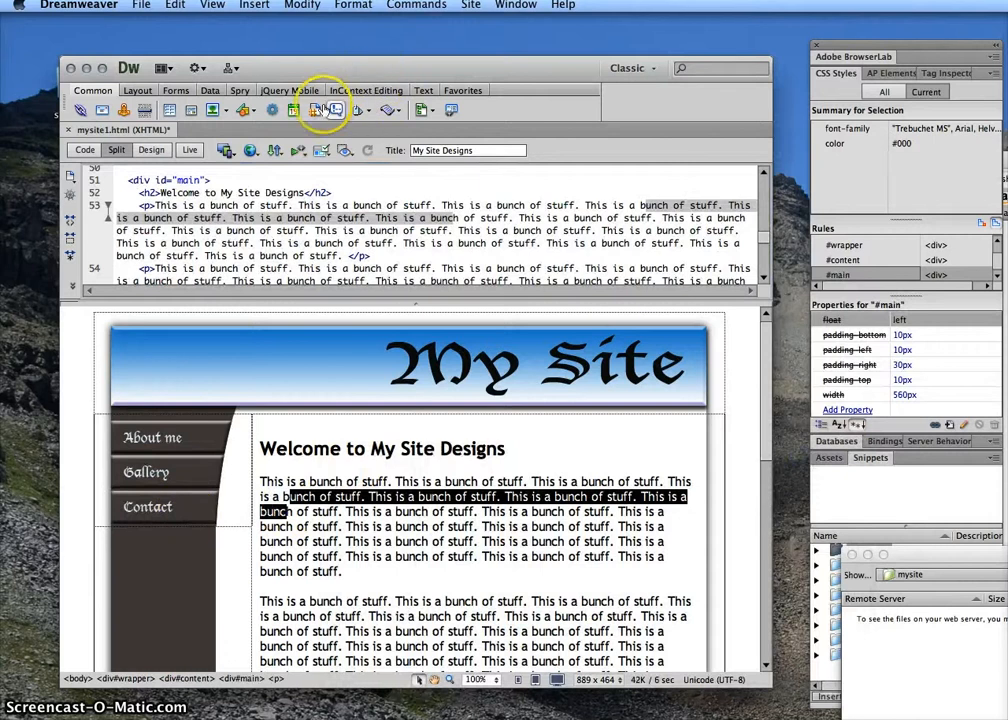
left_click(251, 152)
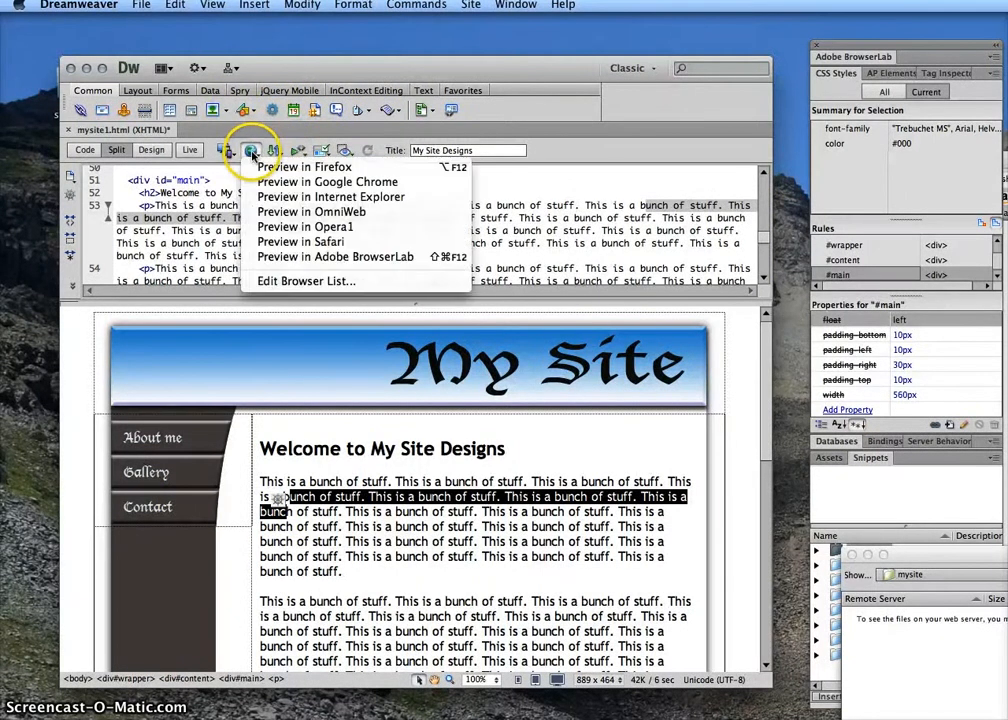
left_click(300, 164)
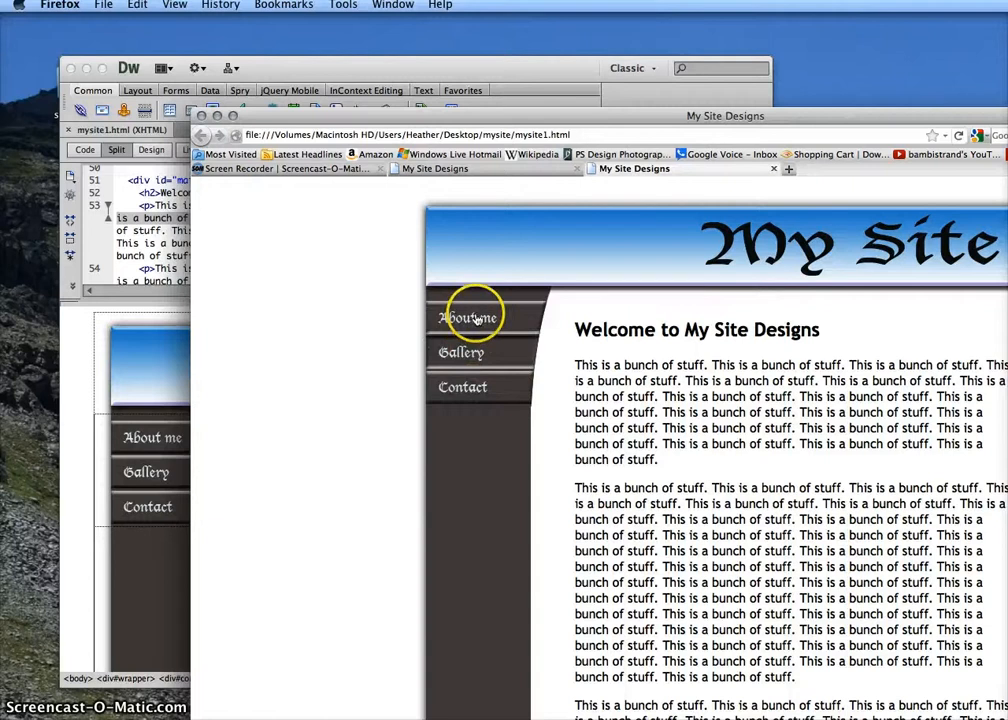
Move the Firefox window aside, return to Dreamweaver and select the Contact button image to view its code.
left_click(281, 101)
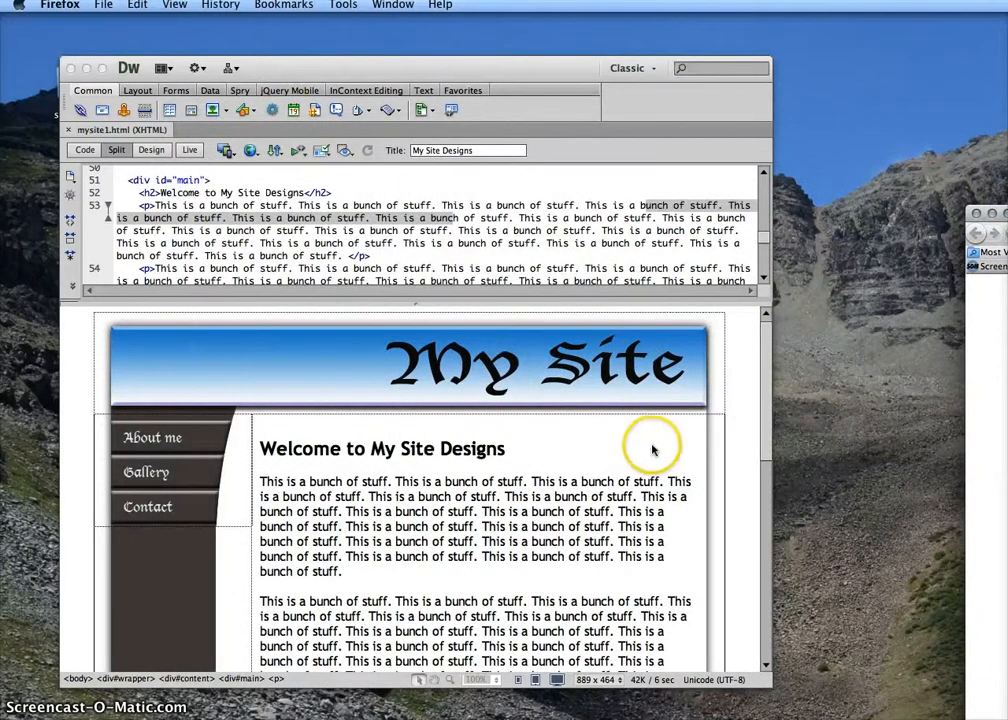
left_click(167, 497)
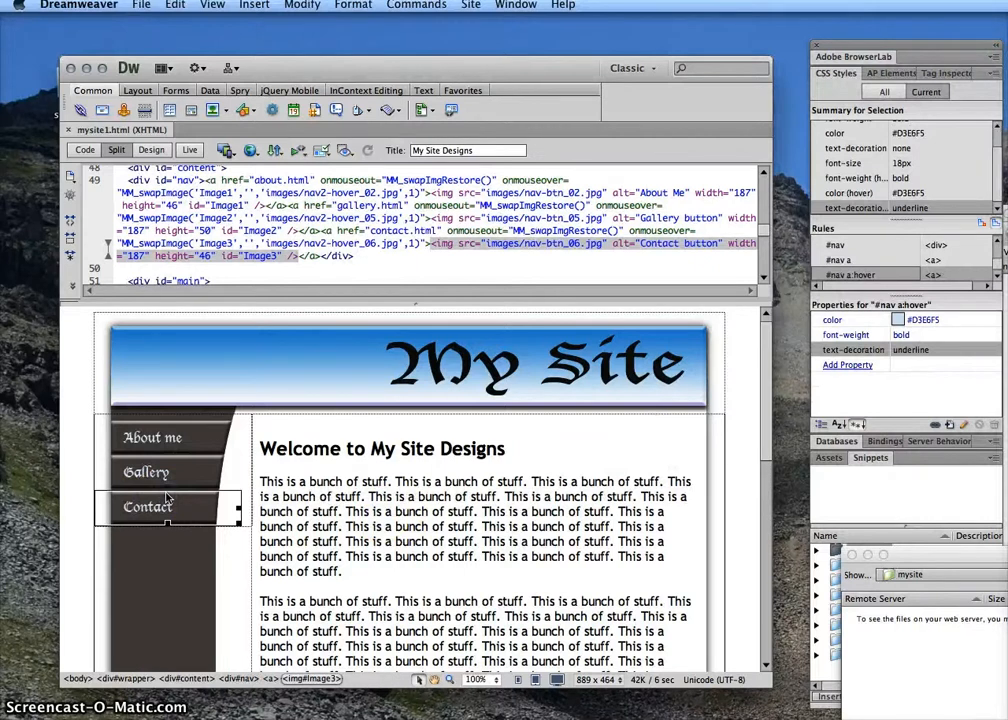
left_click(184, 508)
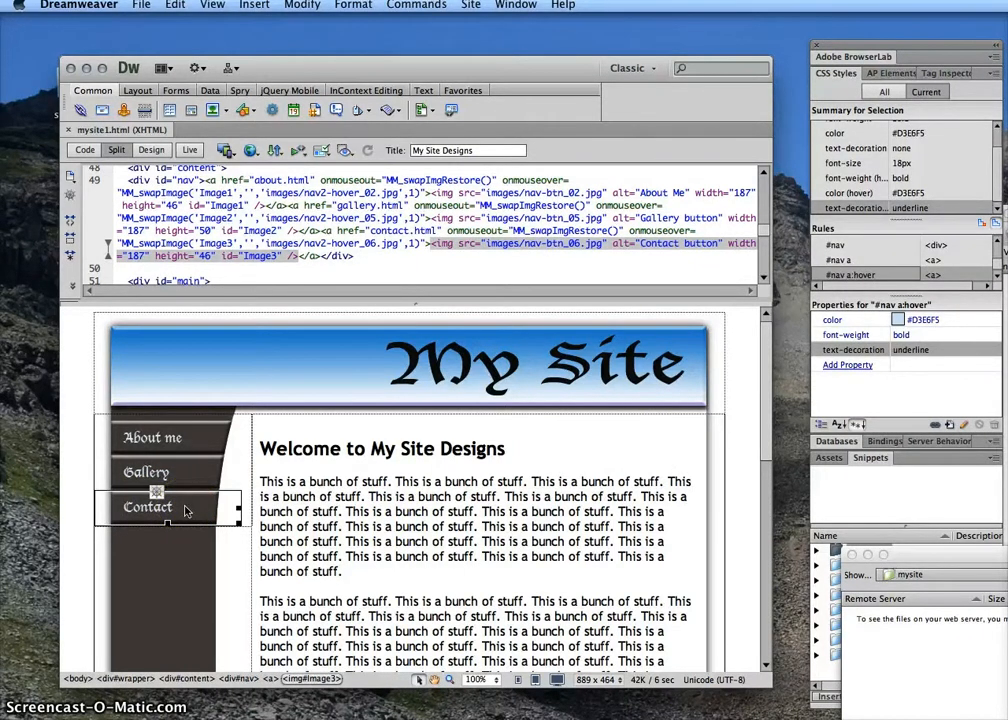